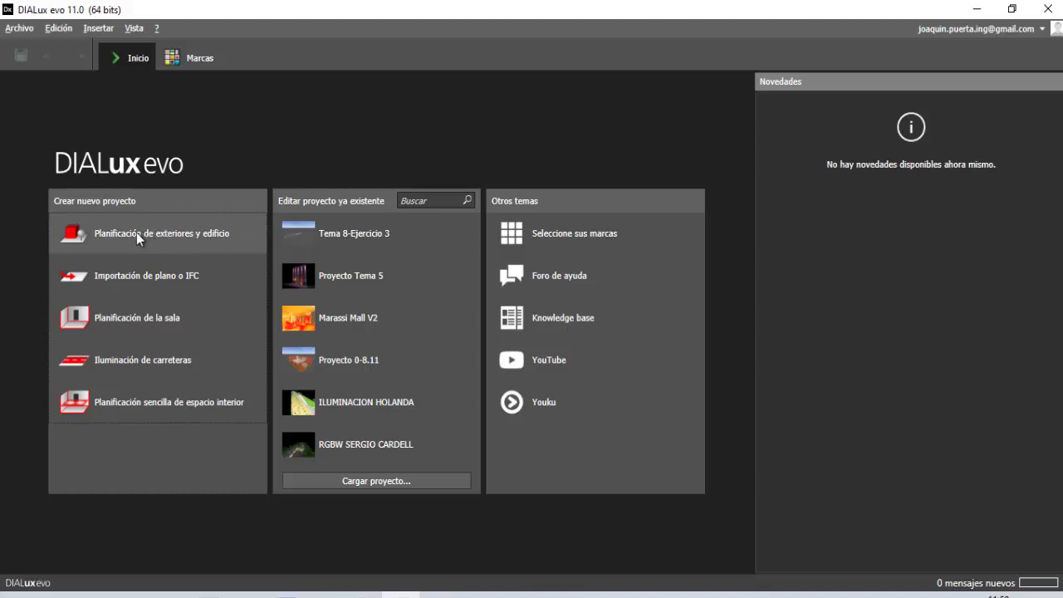
Import the 'Plano CAD Ejemplo práctico ejercicio' DWG as a floor plan via Archivo > Importar > Plano
left_click(24, 30)
mouse_move(50, 145)
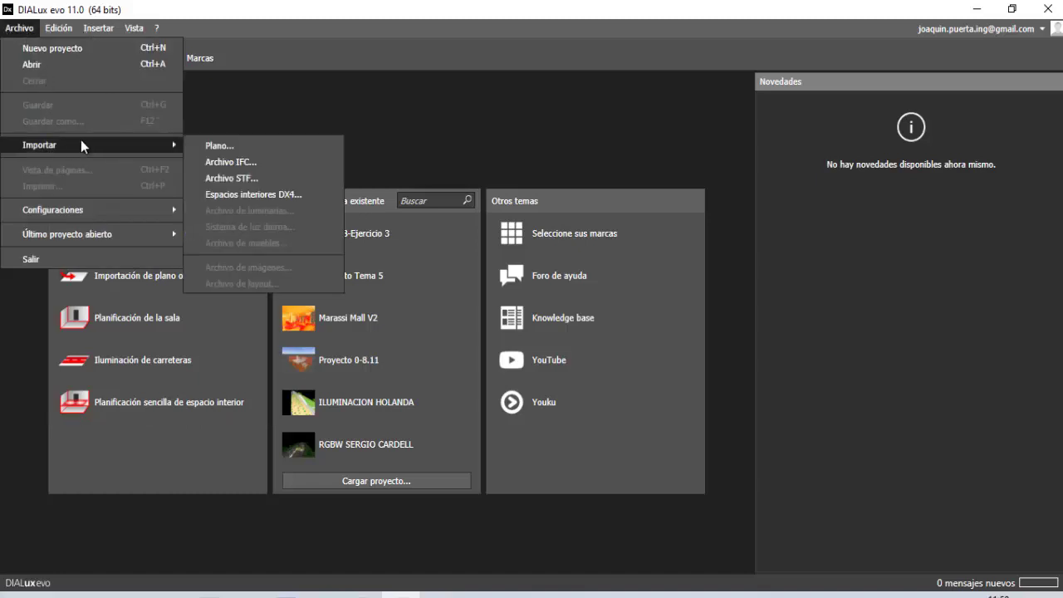
left_click(232, 145)
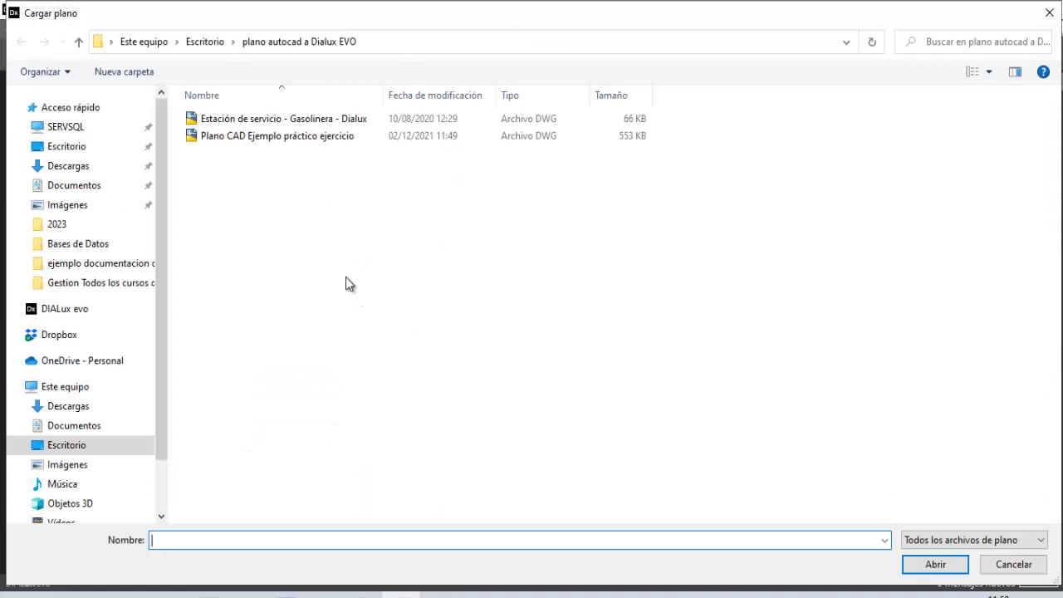
left_click(309, 135)
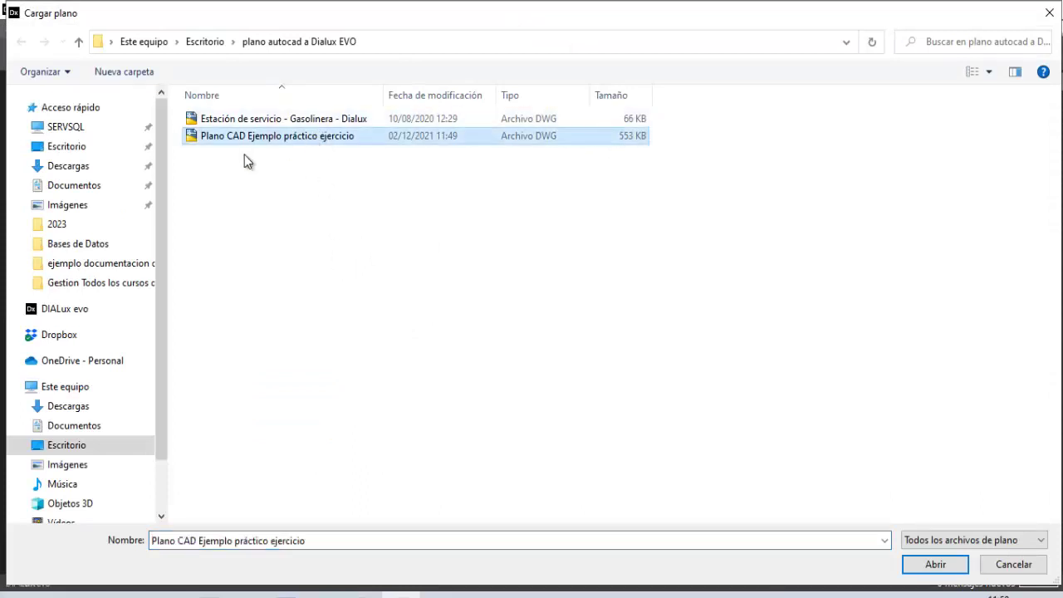
left_click(934, 566)
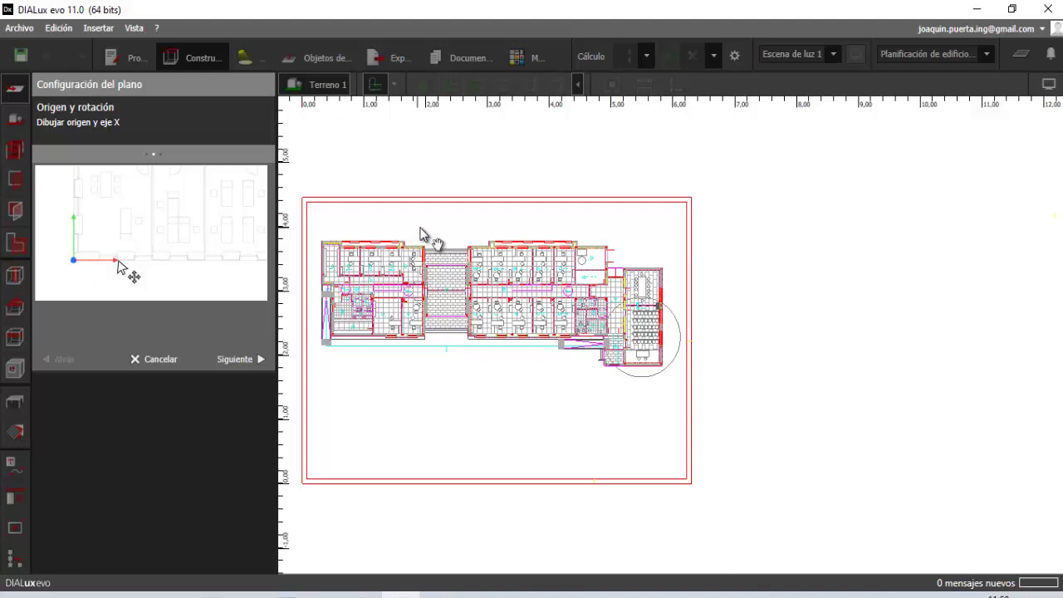
Place the plan origin at the lower-left outer wall corner with the X axis along that wall
middle_click_drag(422, 239, 536, 224)
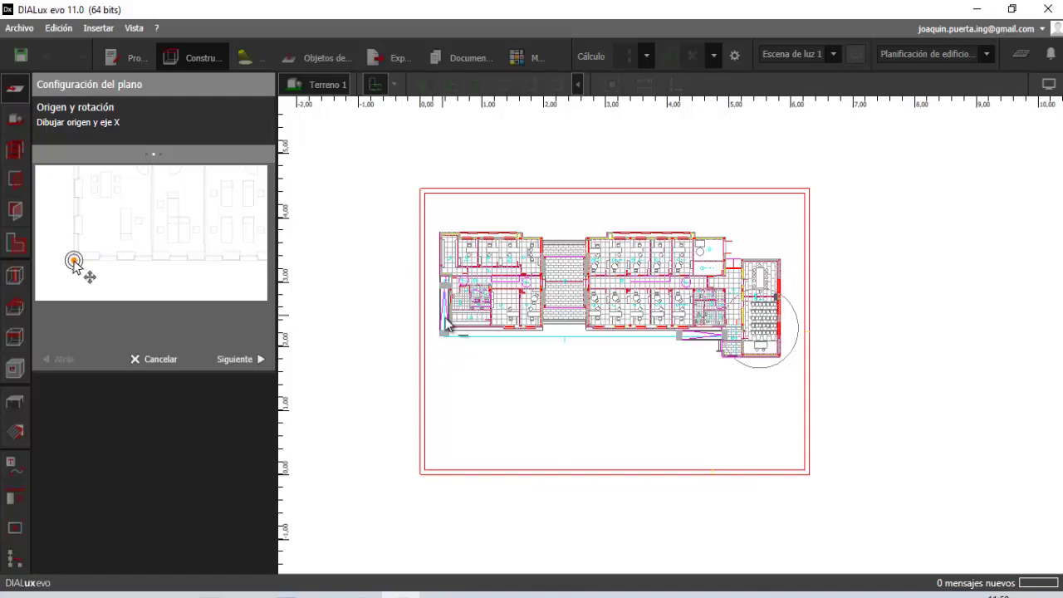
scroll(441, 344, "up", 2)
scroll(457, 351, "up", 1)
scroll(434, 319, "up", 1)
scroll(423, 310, "down", 2)
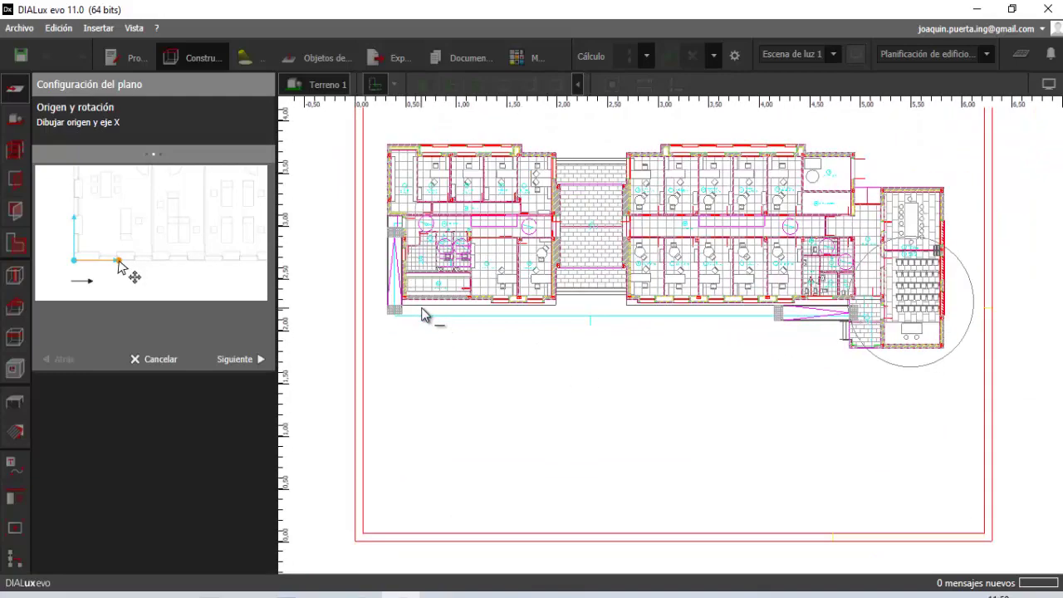
scroll(440, 330, "up", 2)
scroll(442, 328, "down", 1)
scroll(466, 333, "down", 1)
scroll(490, 335, "up", 2)
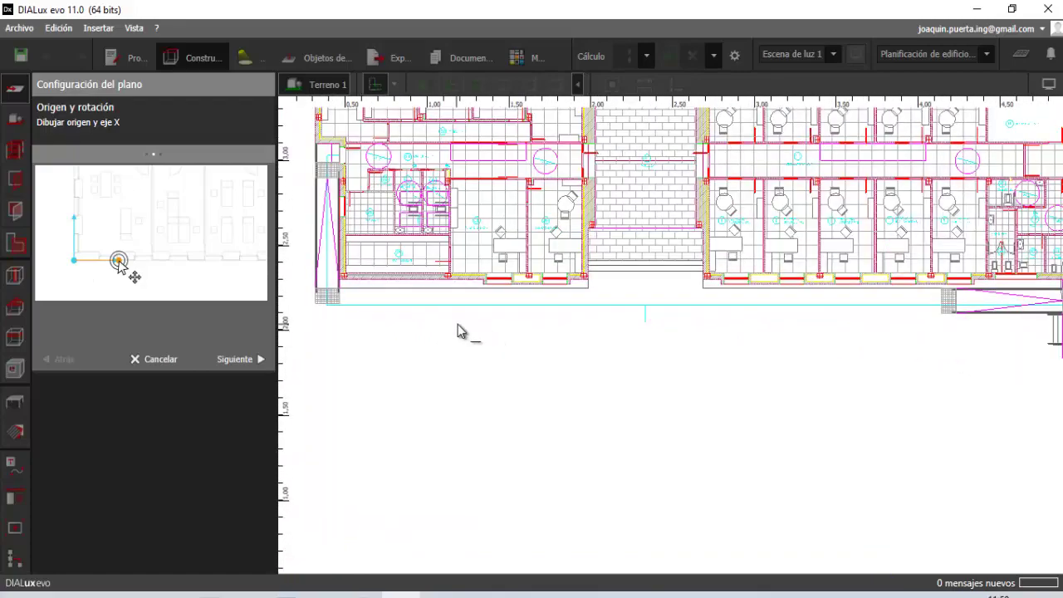
scroll(540, 382, "up", 1)
scroll(528, 378, "up", 2)
scroll(527, 391, "up", 1)
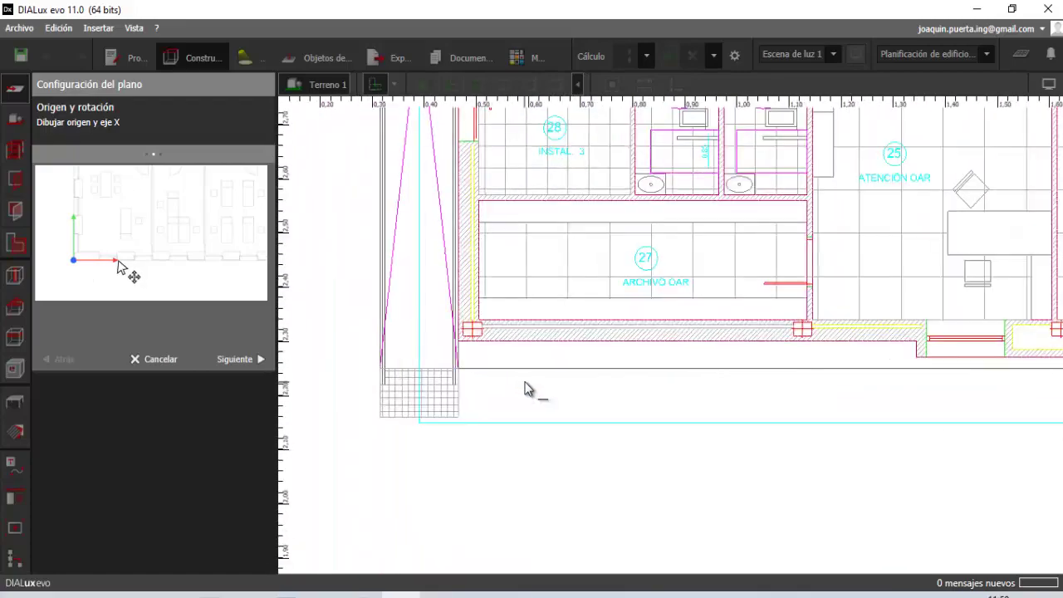
scroll(523, 388, "up", 1)
scroll(532, 392, "up", 1)
scroll(499, 372, "down", 1)
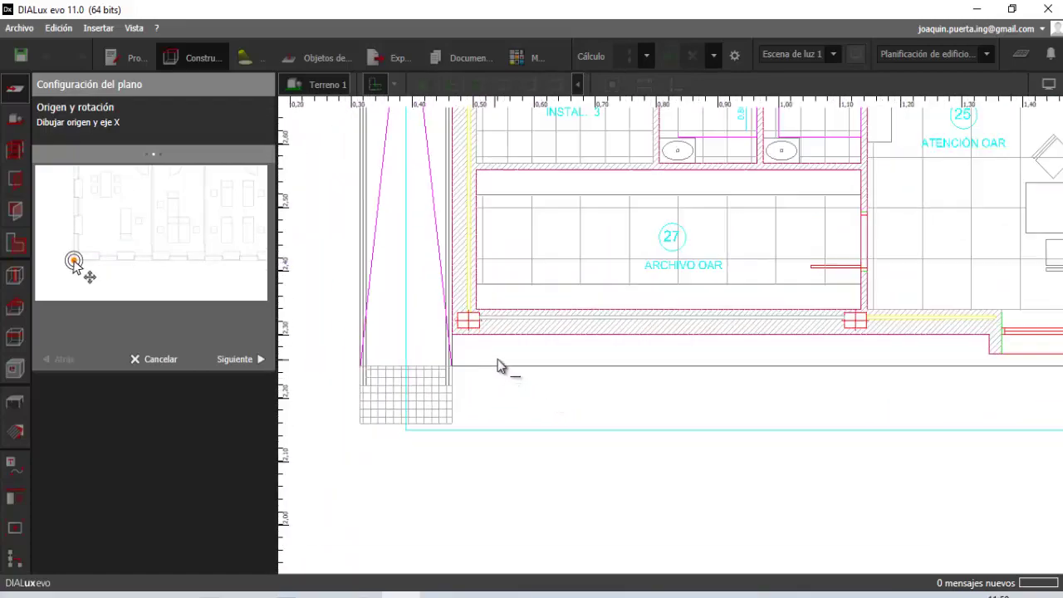
scroll(499, 370, "down", 1)
scroll(501, 420, "down", 1)
scroll(492, 423, "up", 1)
scroll(527, 437, "up", 1)
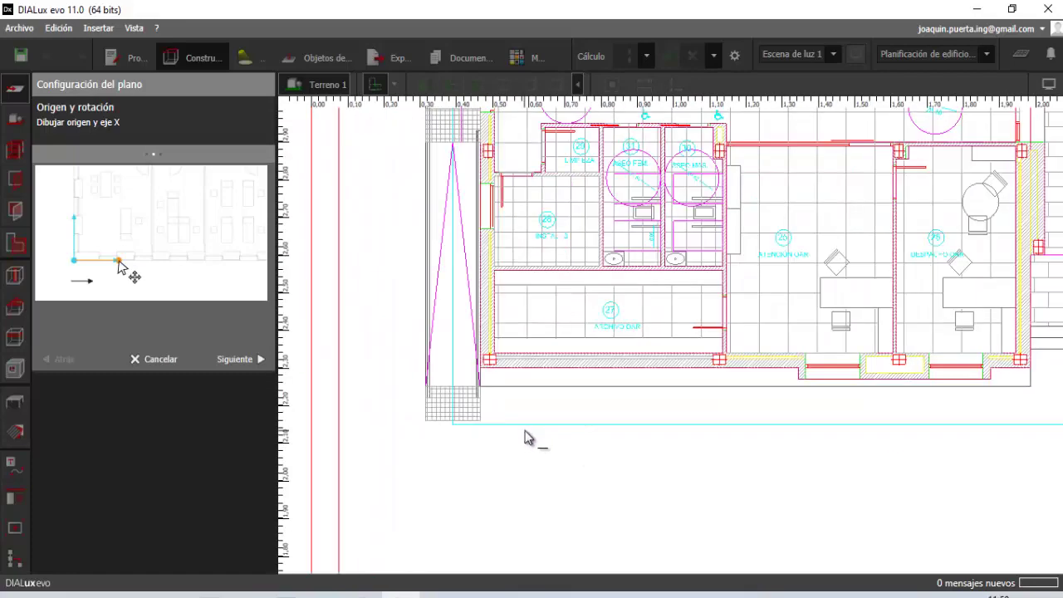
scroll(507, 391, "up", 2)
scroll(496, 381, "up", 1)
scroll(492, 395, "down", 2)
scroll(540, 420, "down", 1)
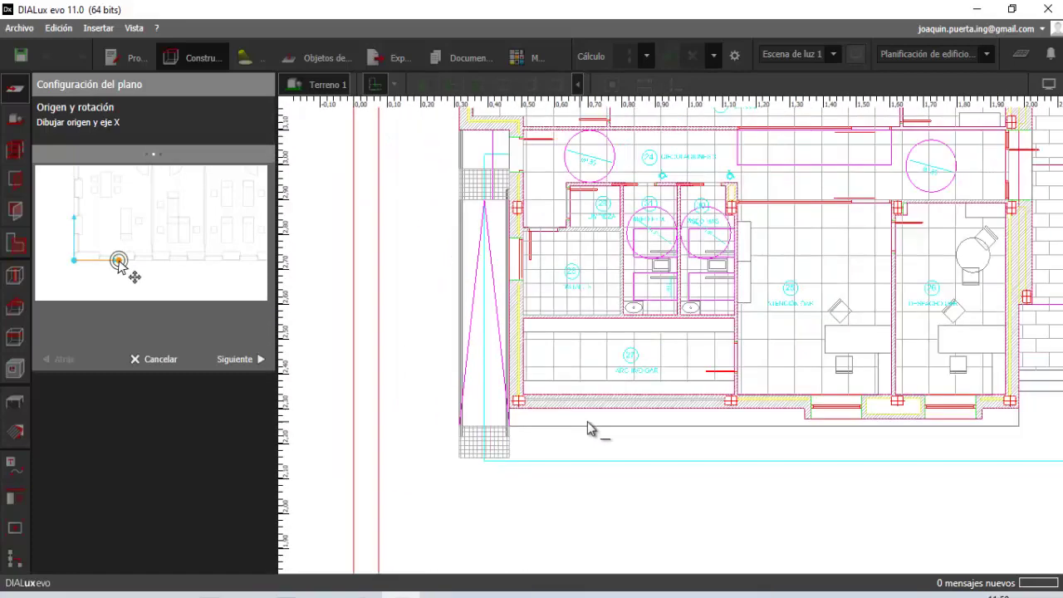
scroll(606, 428, "down", 1)
scroll(593, 427, "up", 2)
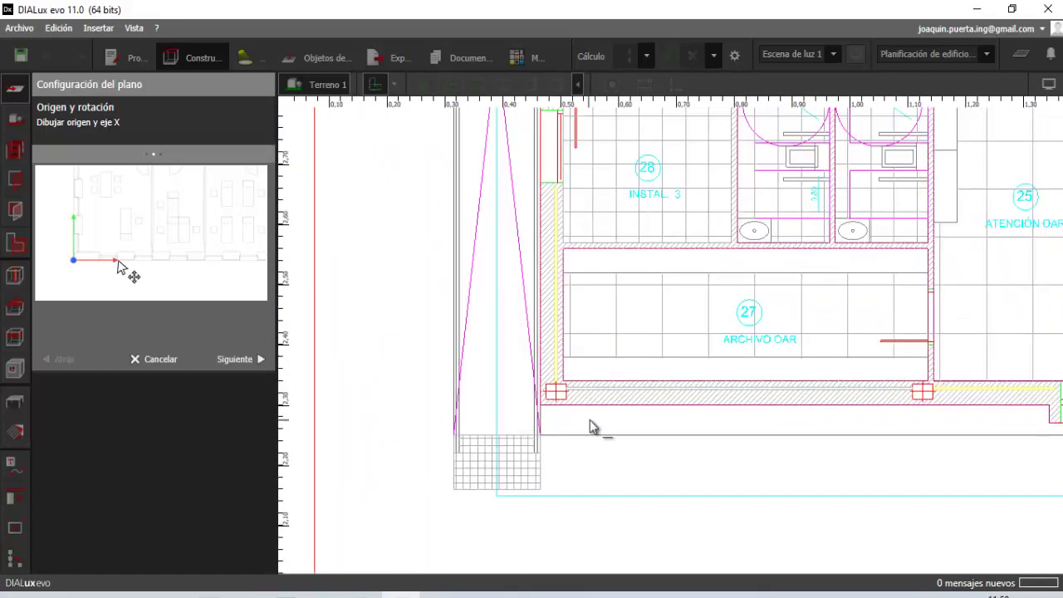
scroll(482, 456, "up", 2)
scroll(594, 428, "up", 1)
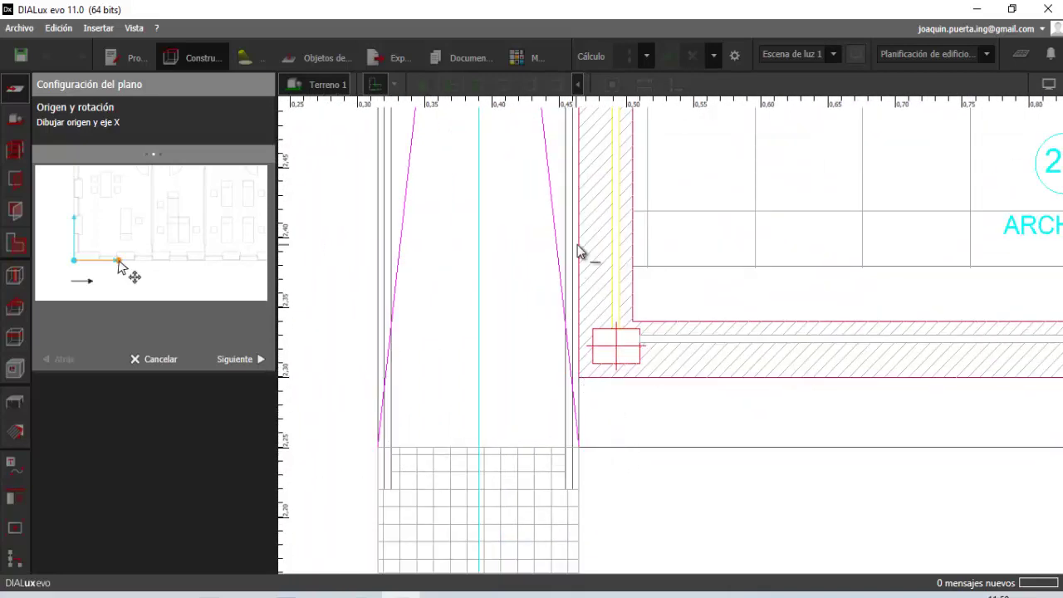
left_click(579, 379)
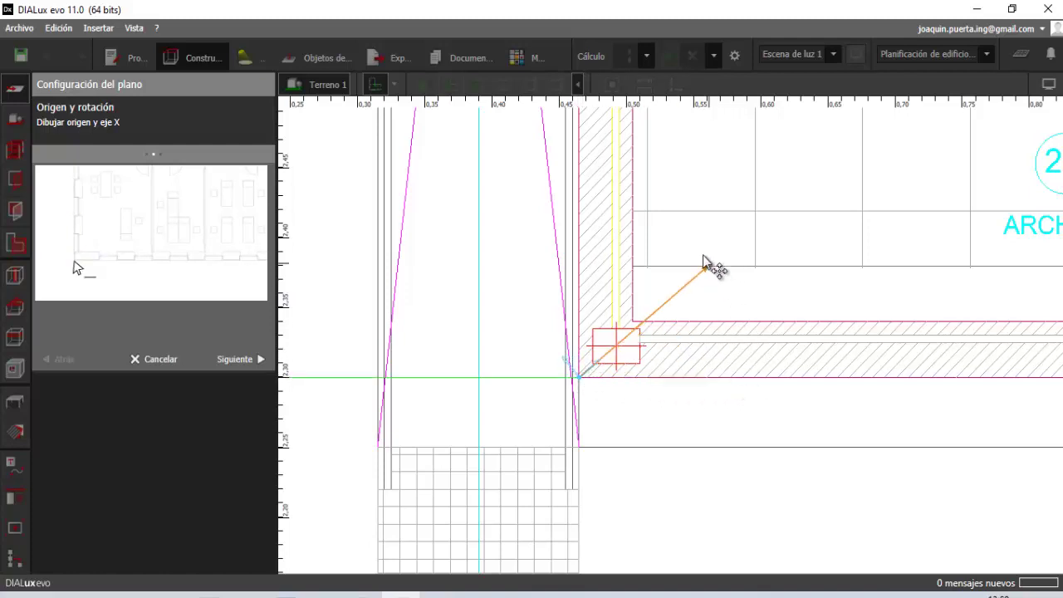
left_click(753, 378)
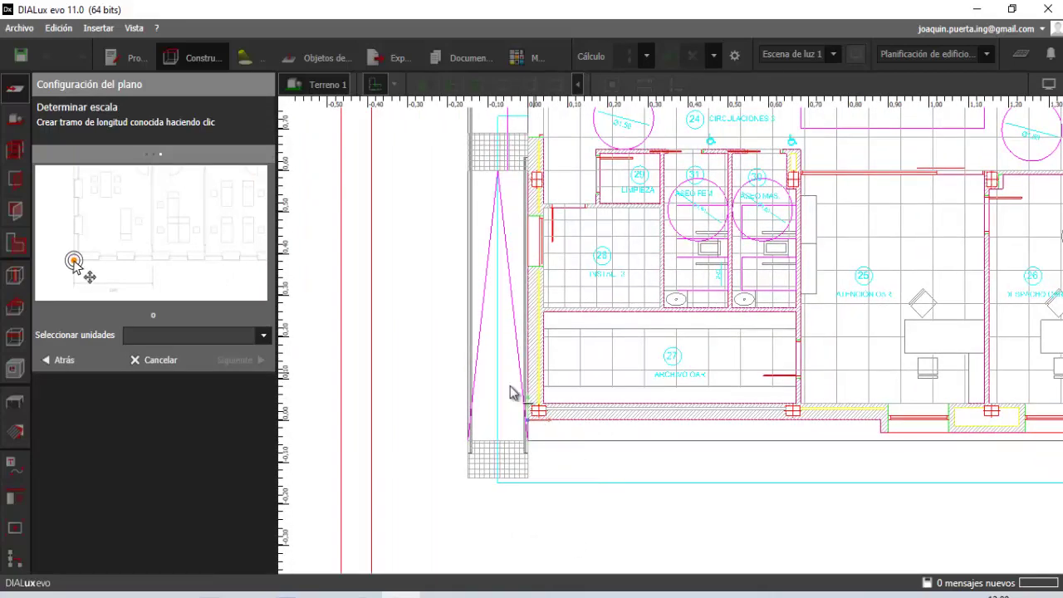
Choose Metros as the imported plan's unit of measure in Seleccionar unidades
scroll(586, 404, "down", 2)
scroll(551, 434, "down", 2)
scroll(562, 421, "down", 1)
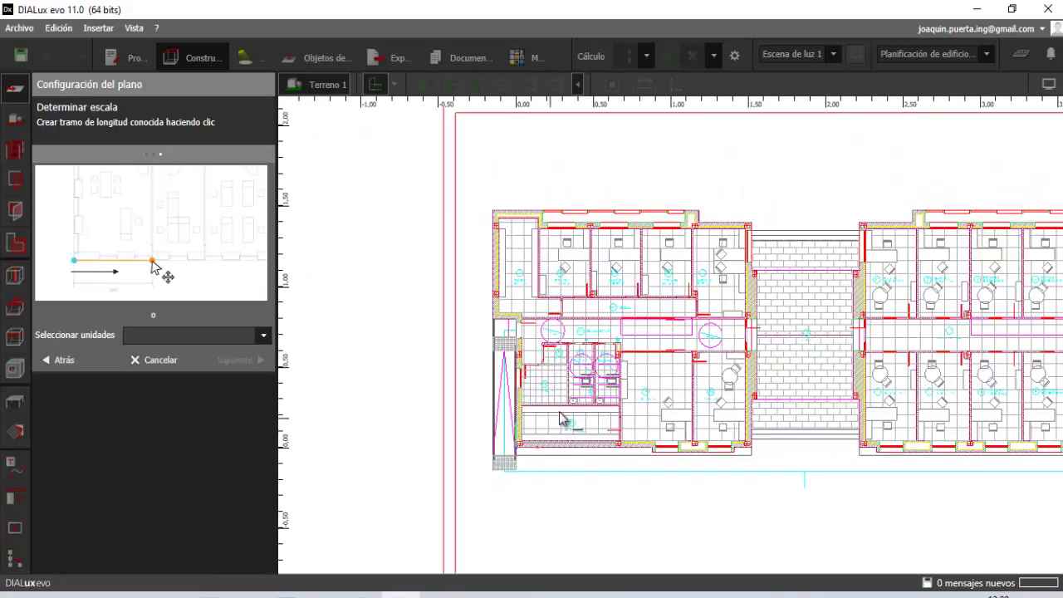
scroll(548, 408, "down", 2)
scroll(532, 396, "down", 1)
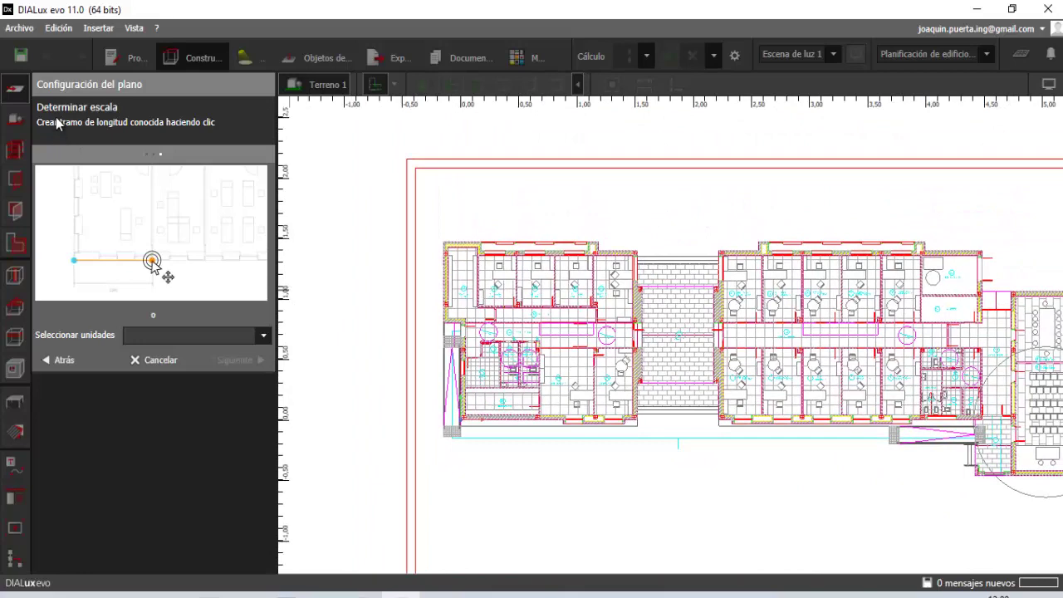
scroll(762, 324, "down", 1)
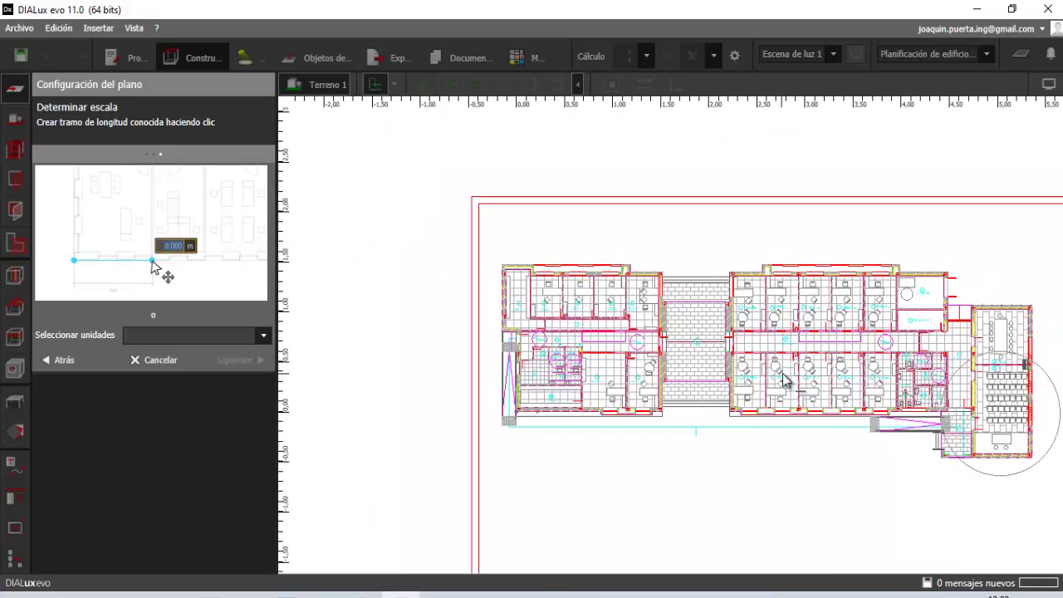
scroll(720, 311, "down", 1)
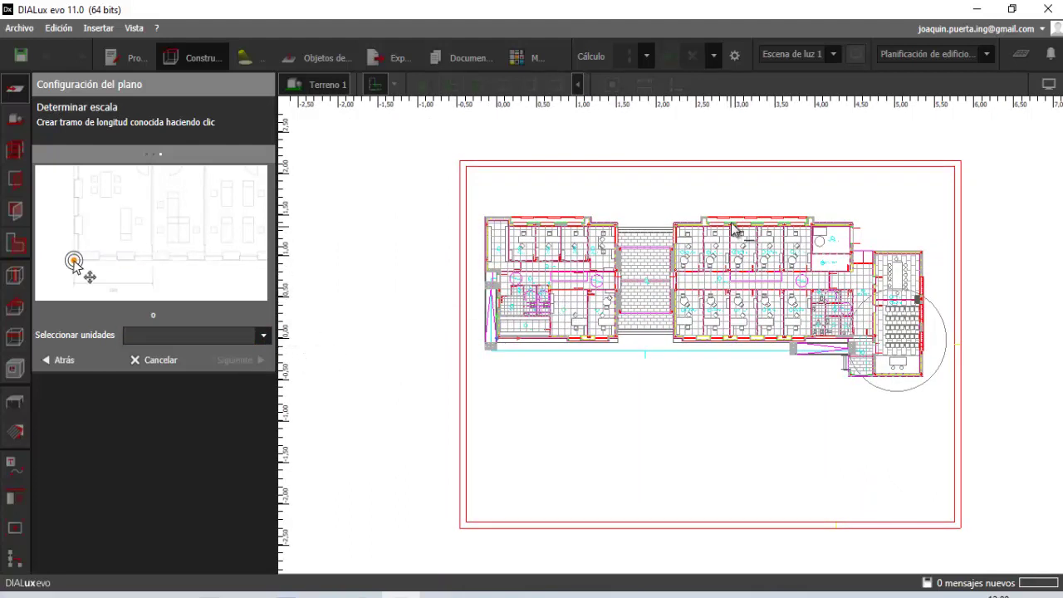
left_click(262, 336)
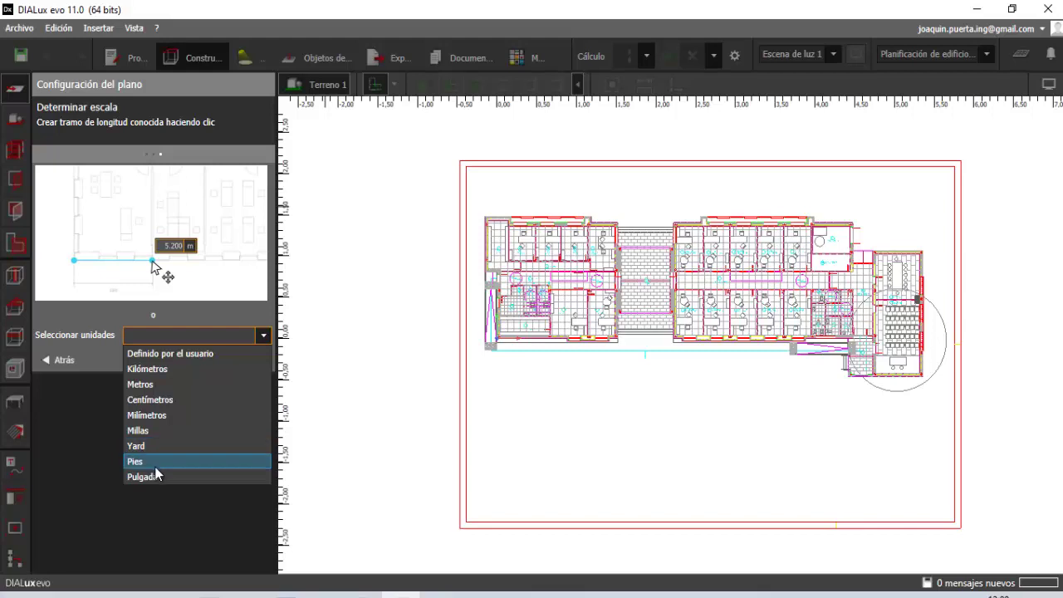
left_click(158, 387)
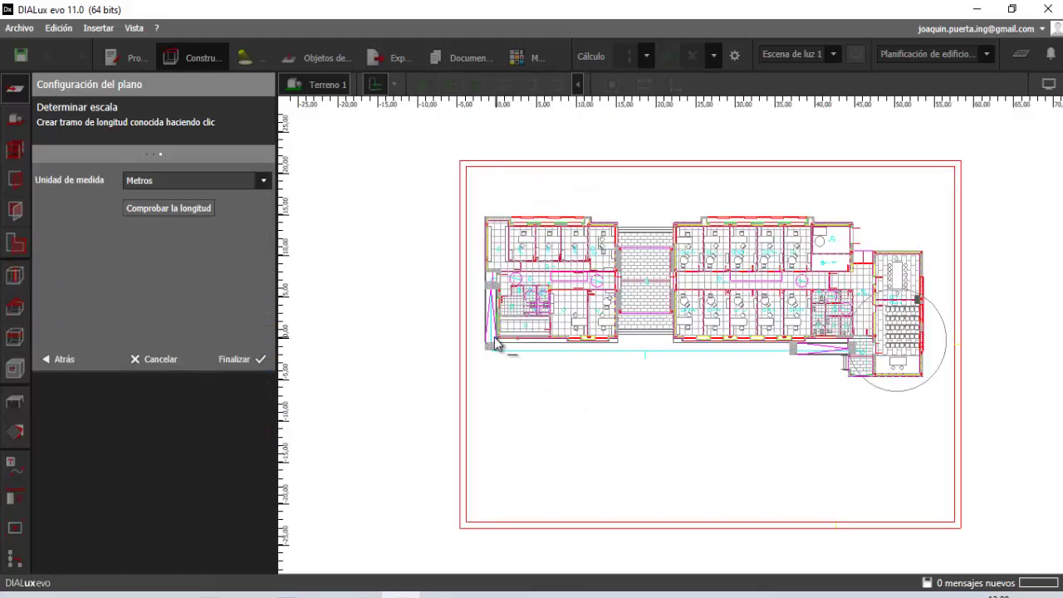
scroll(532, 361, "up", 3)
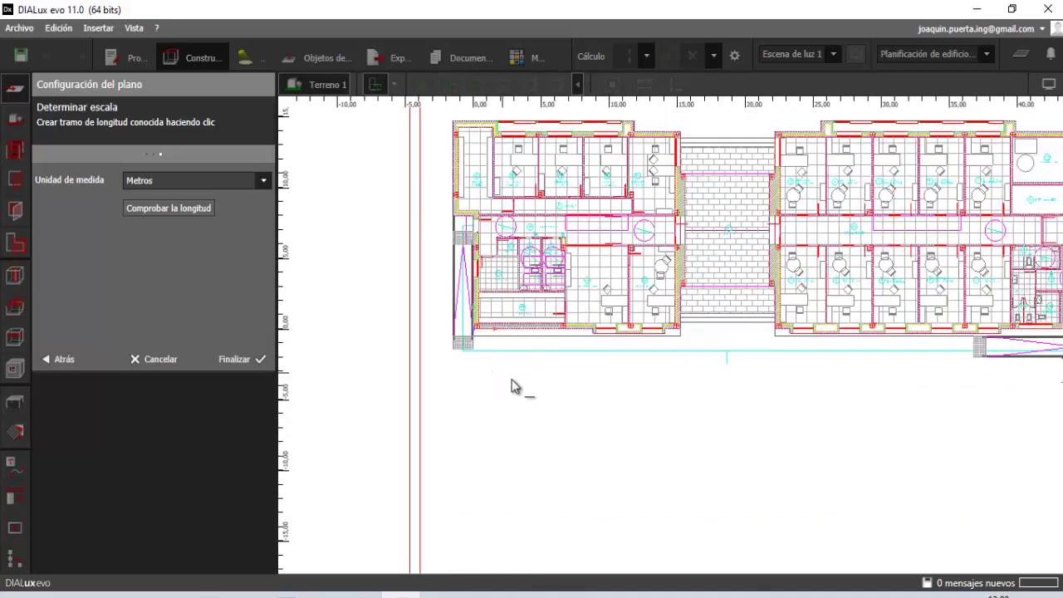
scroll(511, 385, "down", 1)
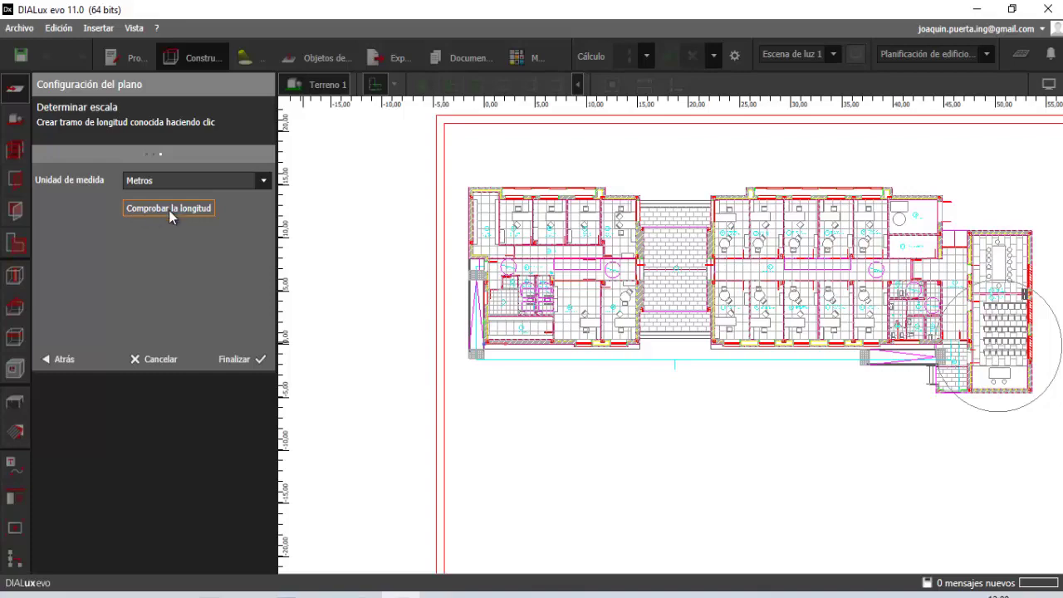
scroll(615, 267, "up", 3)
scroll(592, 320, "up", 3)
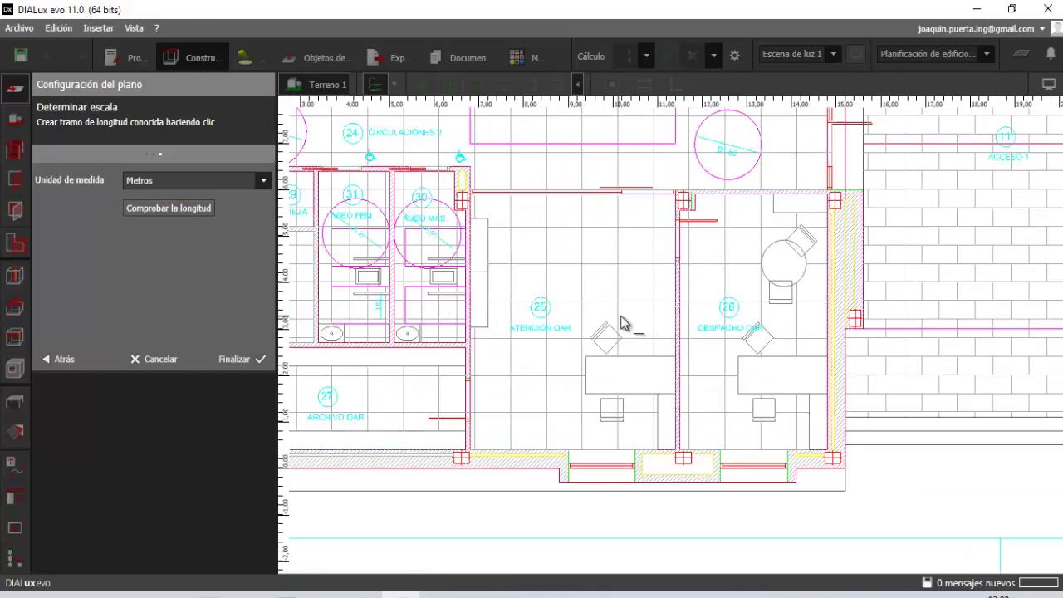
scroll(531, 316, "down", 2)
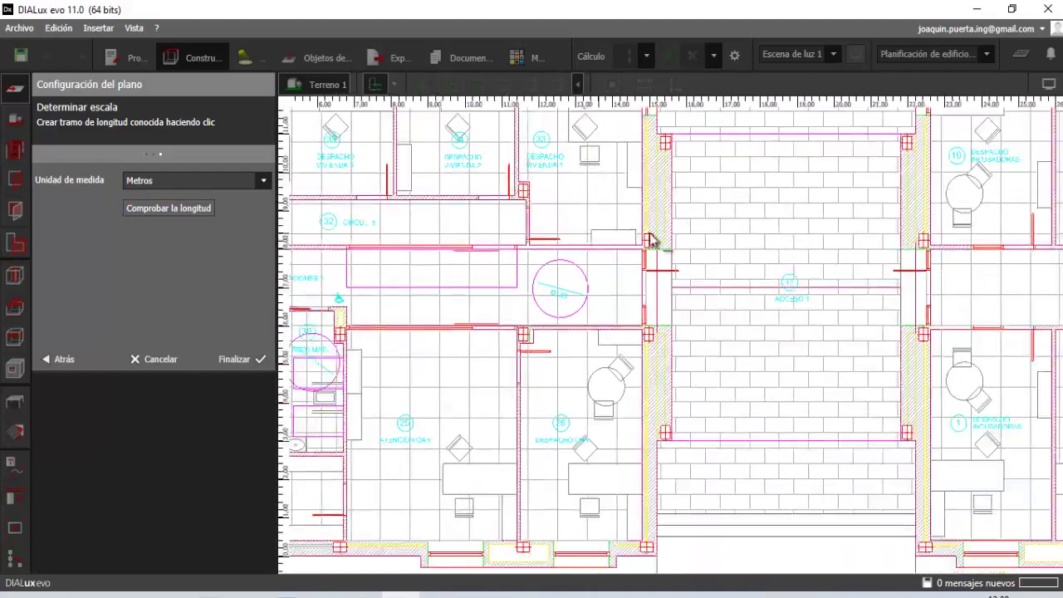
middle_click_drag(653, 238, 690, 287)
scroll(624, 245, "down", 2)
scroll(598, 171, "down", 2)
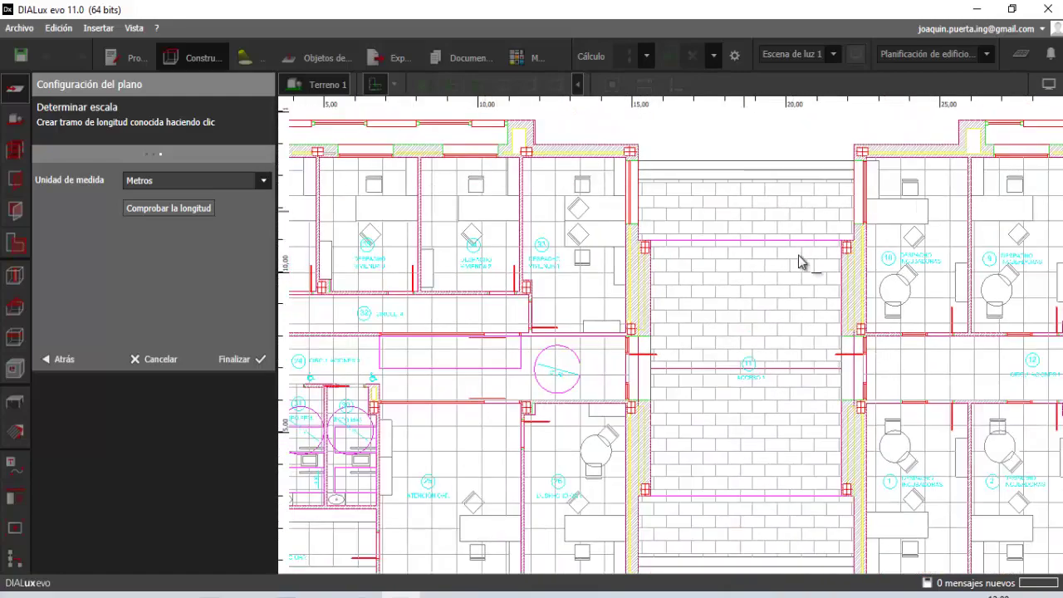
middle_click_drag(803, 263, 470, 262)
scroll(469, 262, "up", 2)
scroll(526, 278, "down", 2)
scroll(651, 373, "up", 2)
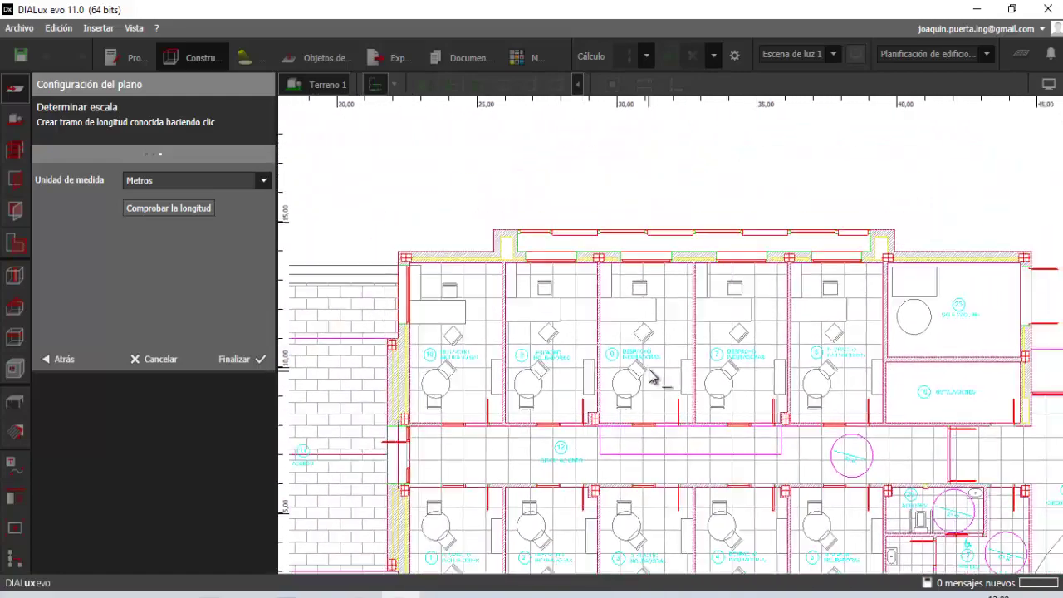
middle_click_drag(650, 373, 609, 167)
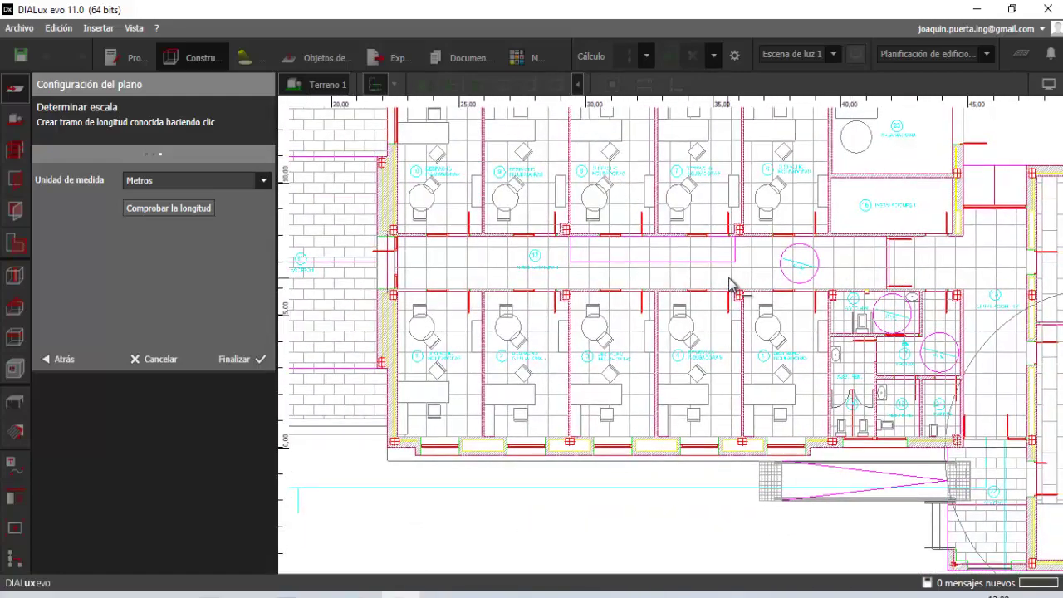
scroll(607, 301, "up", 2)
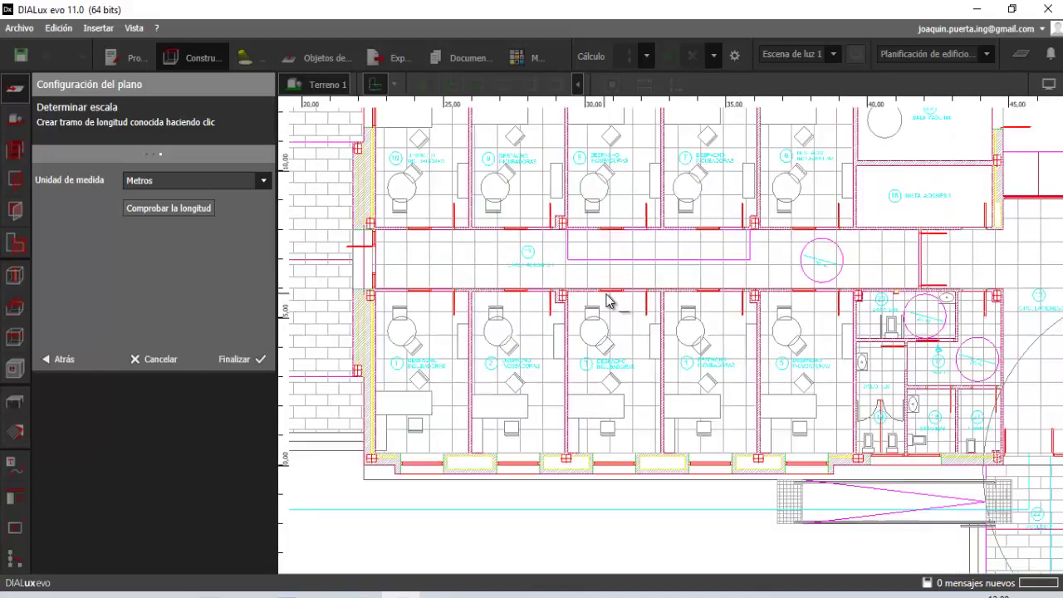
middle_click_drag(468, 244, 631, 249)
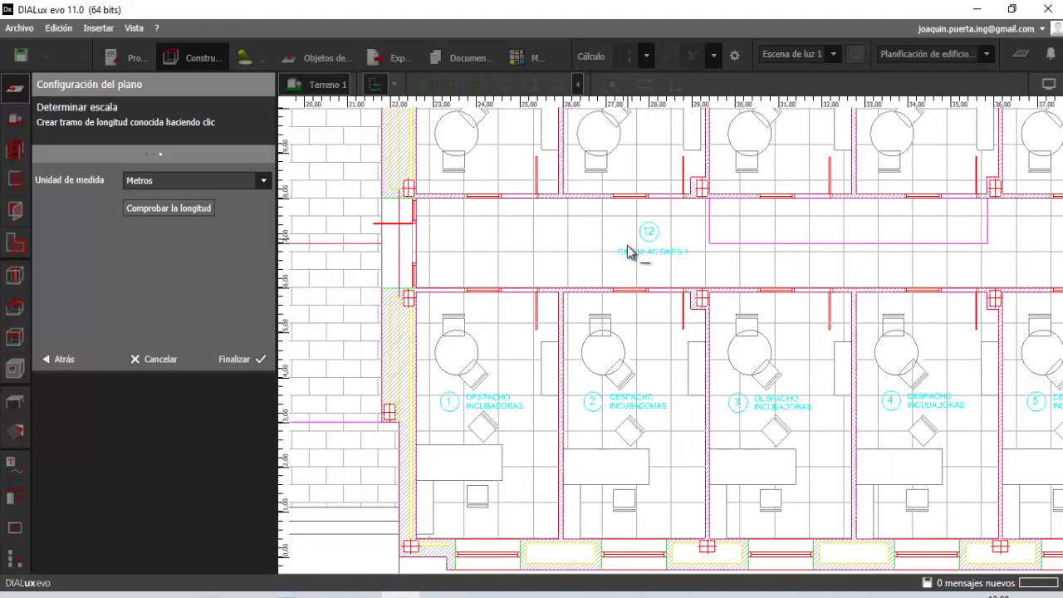
middle_click_drag(555, 260, 602, 385)
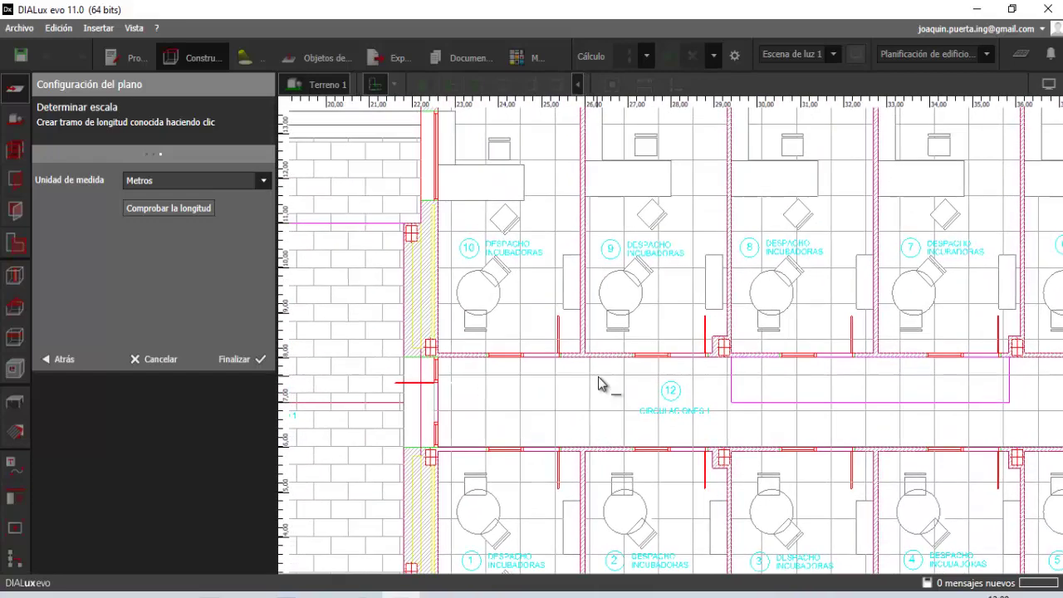
middle_click_drag(487, 408, 588, 325)
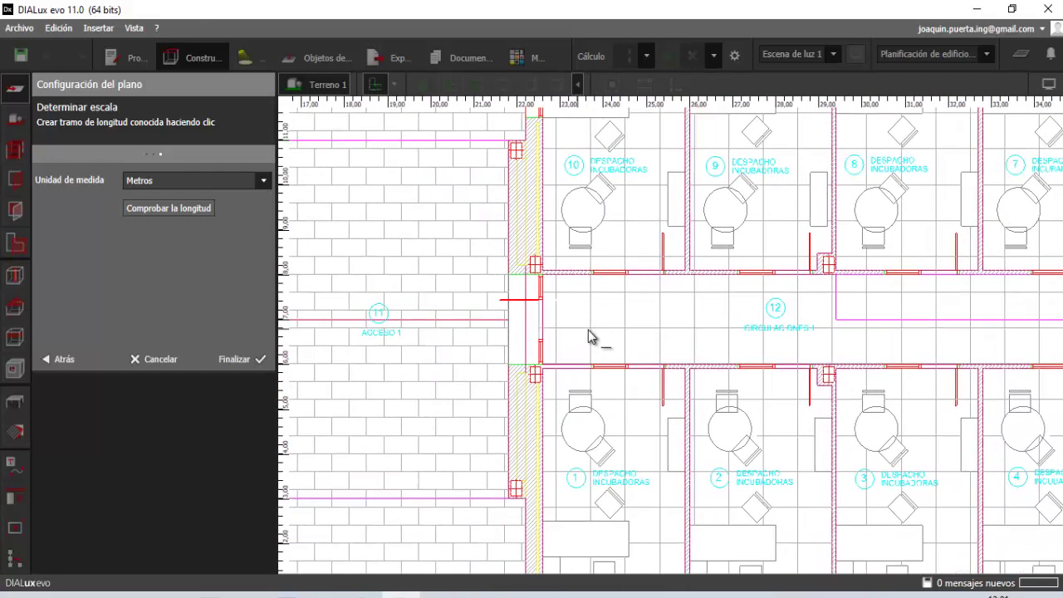
scroll(591, 334, "up", 2)
scroll(581, 336, "up", 2)
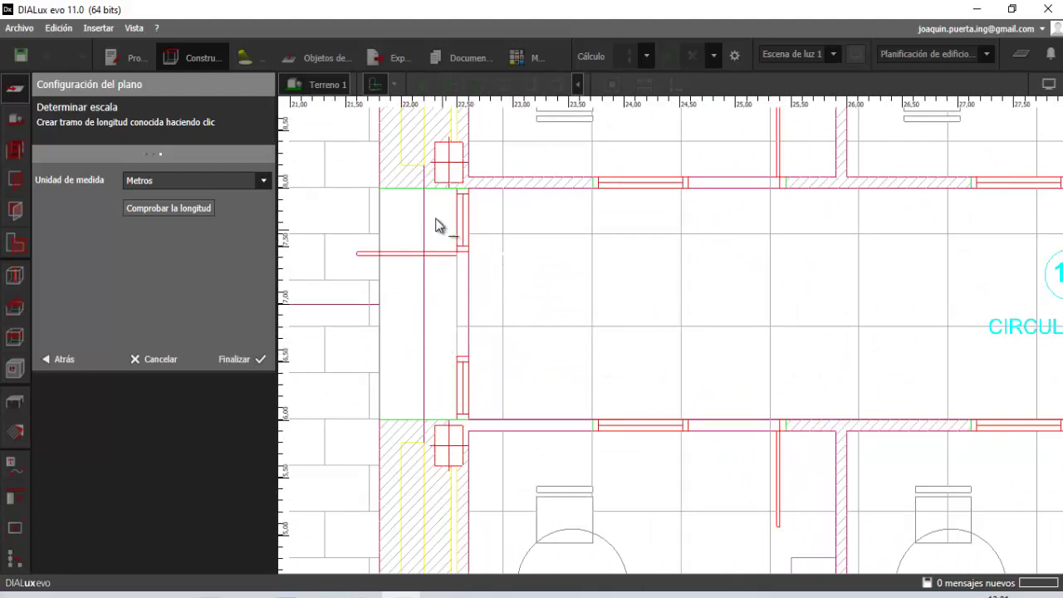
scroll(818, 316, "down", 2)
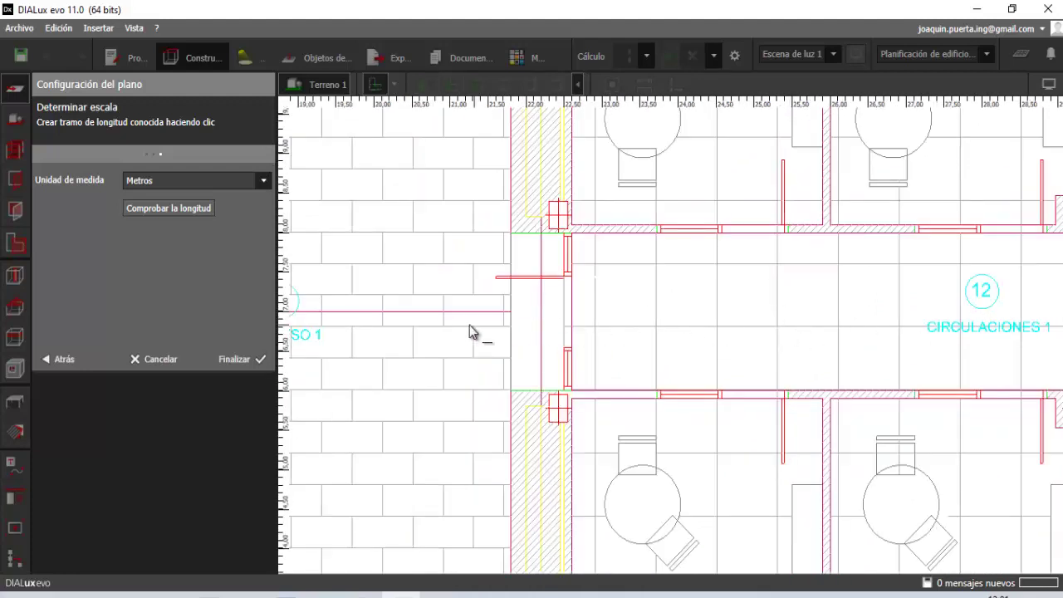
scroll(465, 329, "up", 1)
scroll(458, 327, "up", 1)
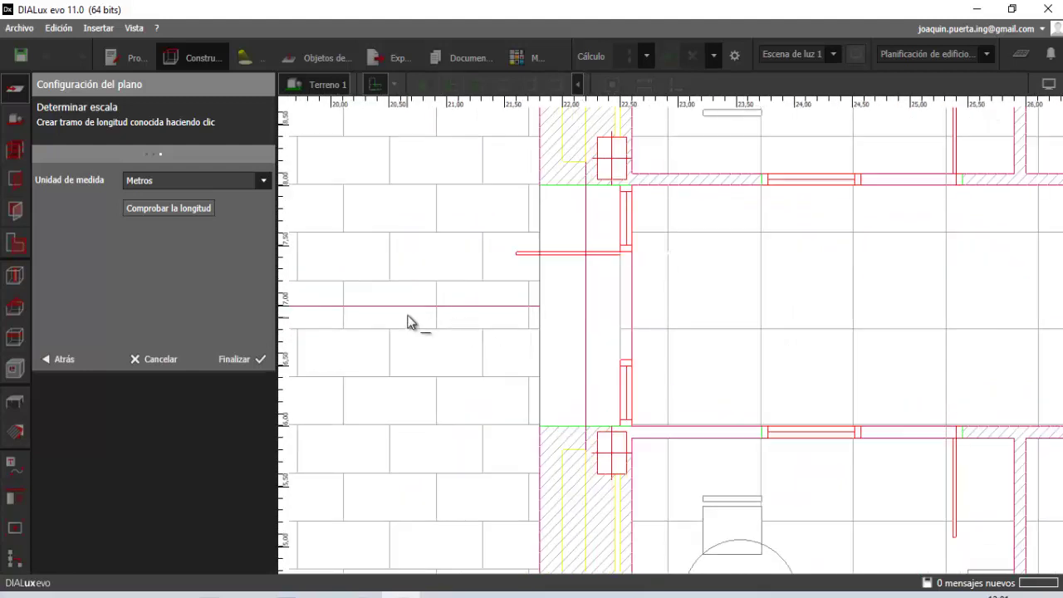
Check the scale by measuring a doorway, which reads 0.900 m
left_click(164, 210)
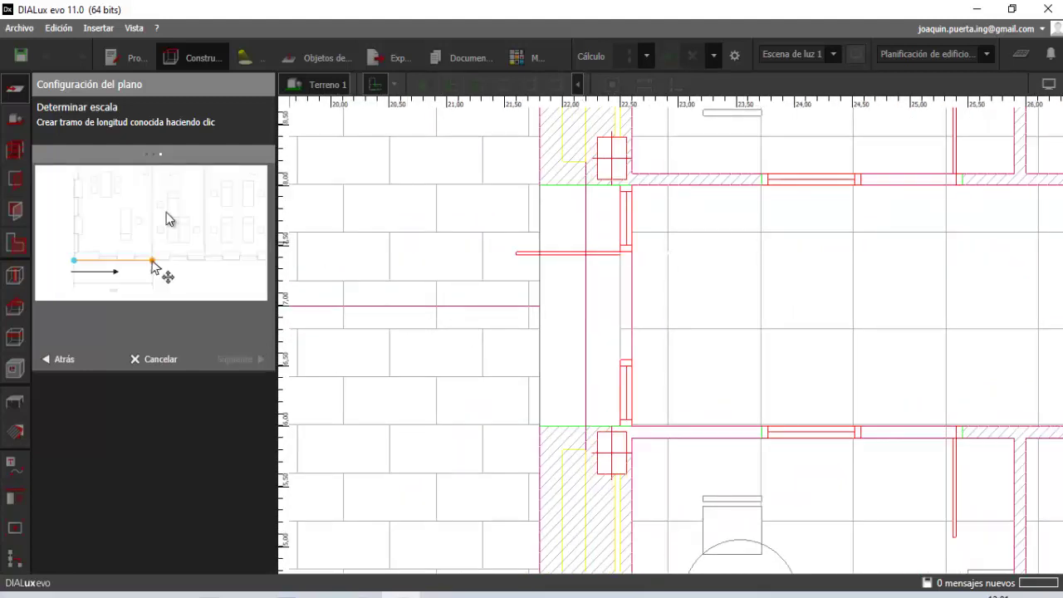
left_click(633, 360)
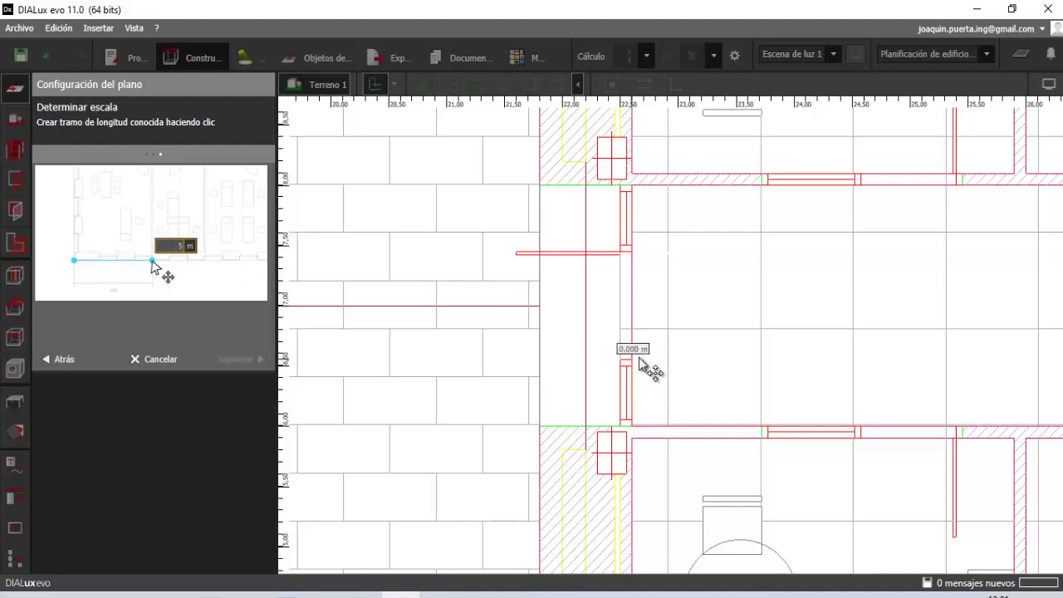
left_click(633, 252)
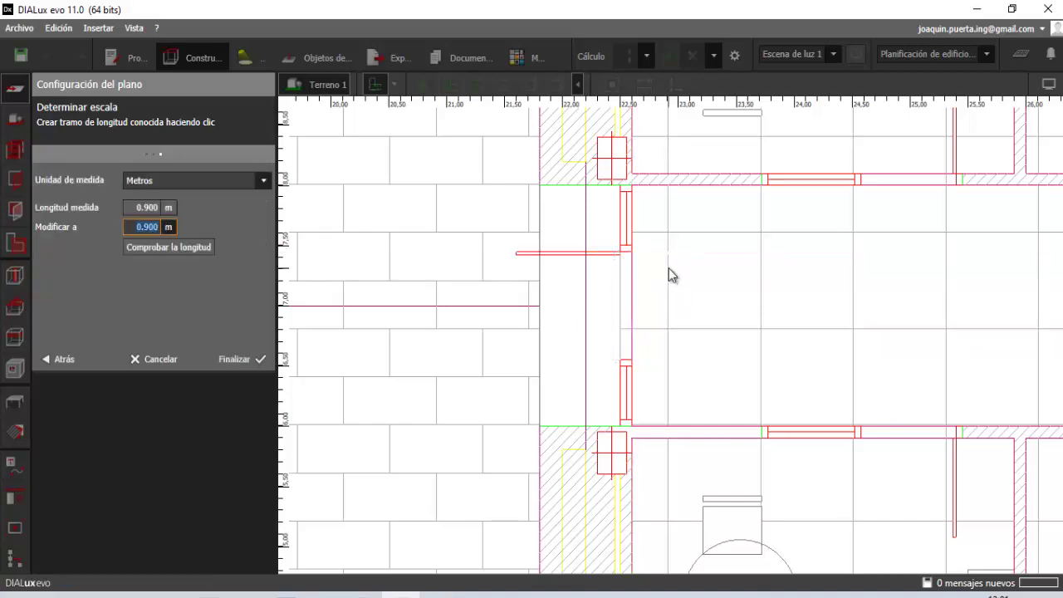
scroll(665, 278, "down", 1)
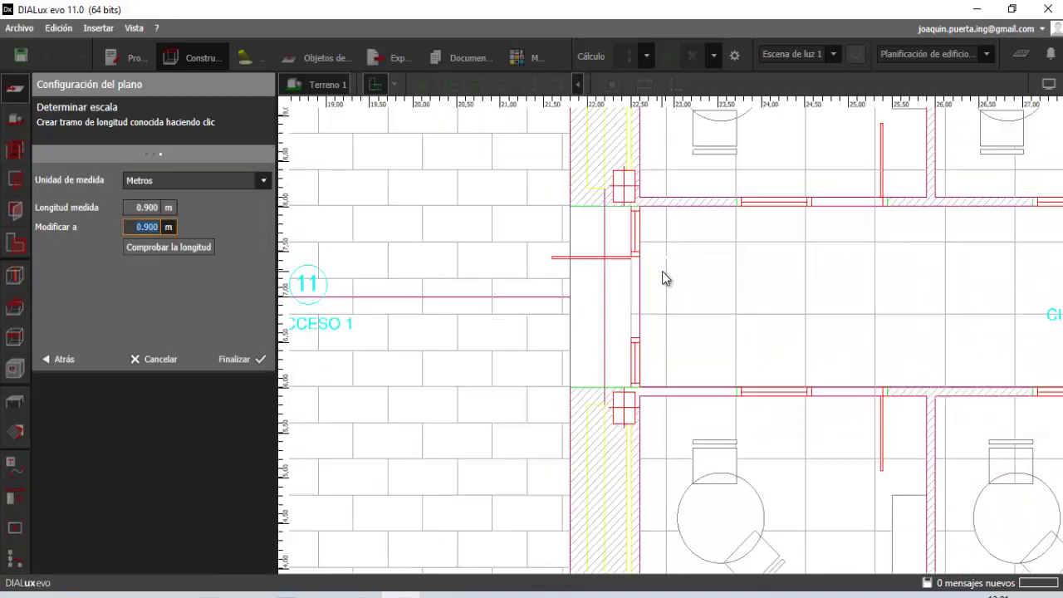
scroll(665, 278, "down", 1)
scroll(690, 304, "down", 1)
scroll(726, 304, "down", 1)
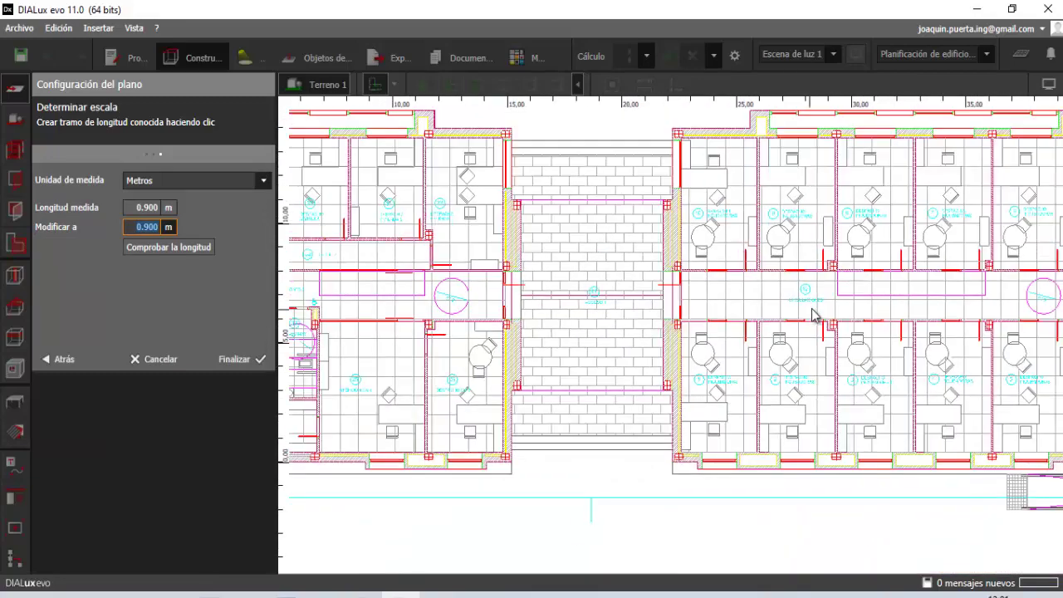
scroll(814, 314, "down", 1)
scroll(831, 286, "down", 1)
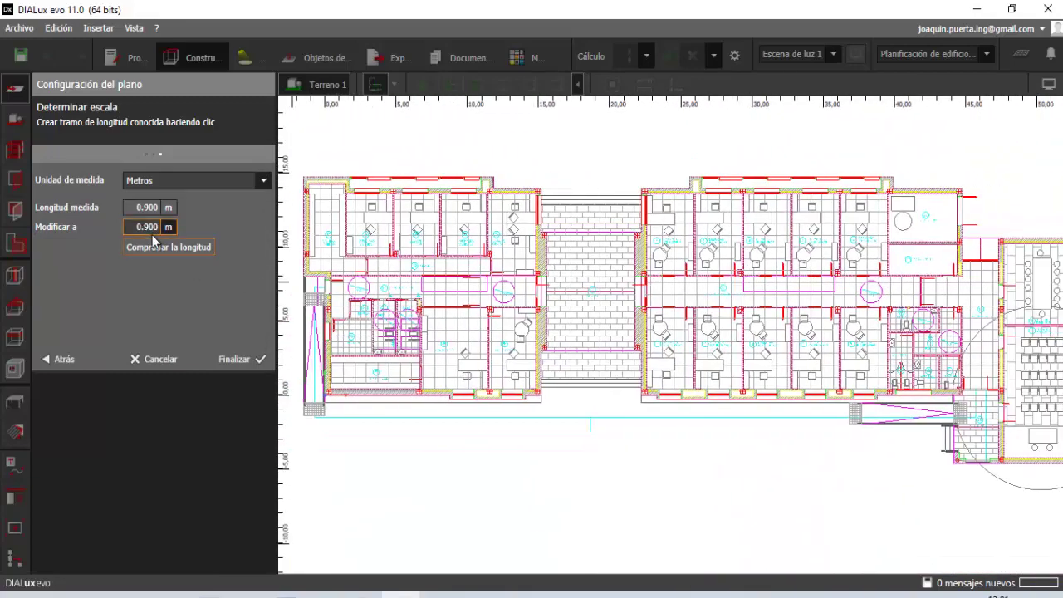
Measure a second known length across the meeting room, giving 1.324 m
left_click(144, 241)
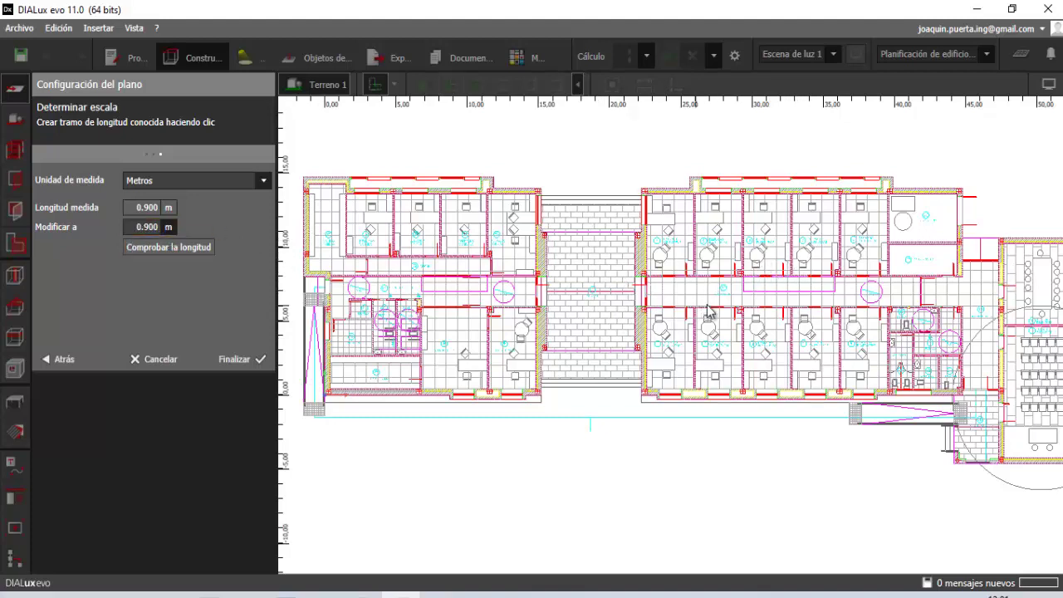
scroll(629, 411, "down", 2)
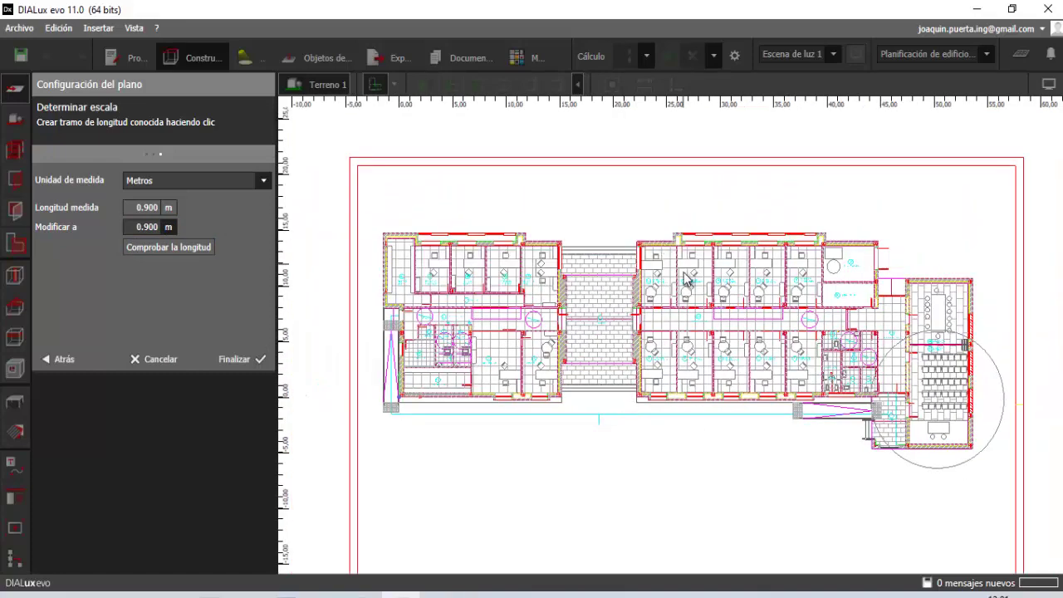
scroll(759, 333, "up", 3)
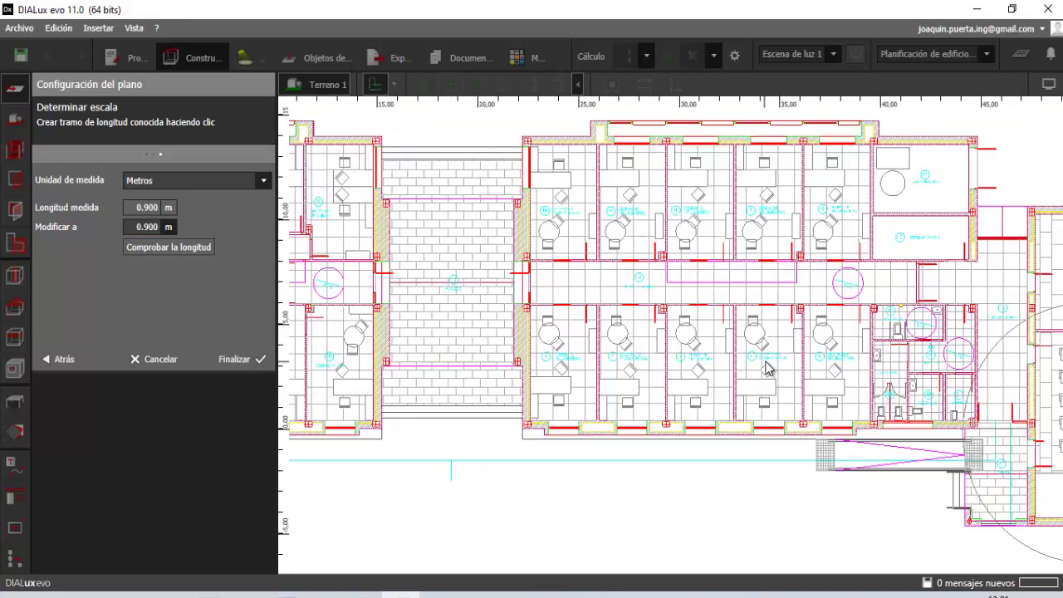
scroll(759, 332, "up", 2)
scroll(791, 344, "up", 2)
scroll(781, 344, "up", 2)
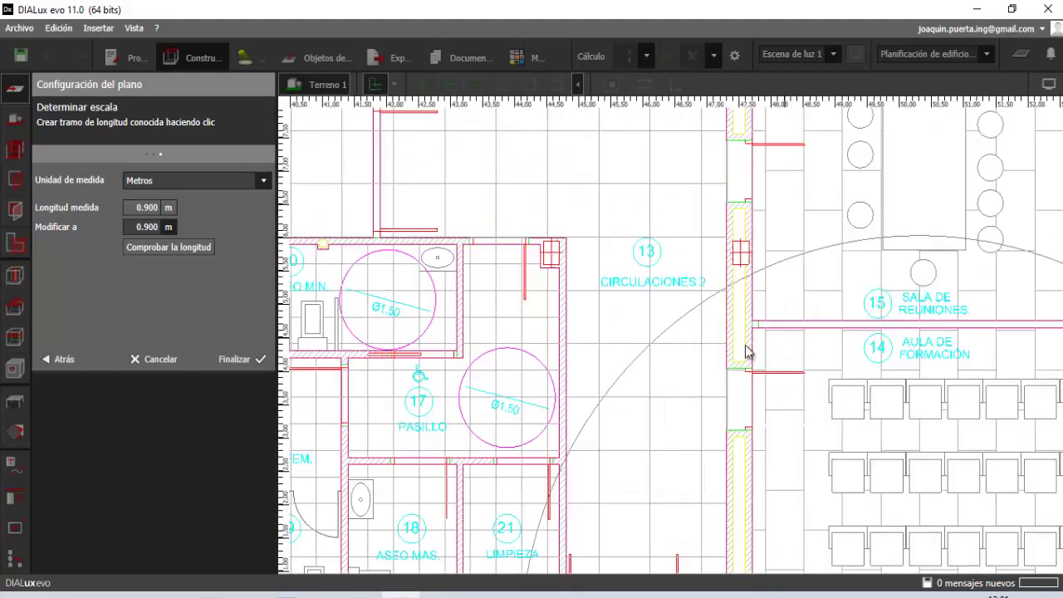
left_click(176, 248)
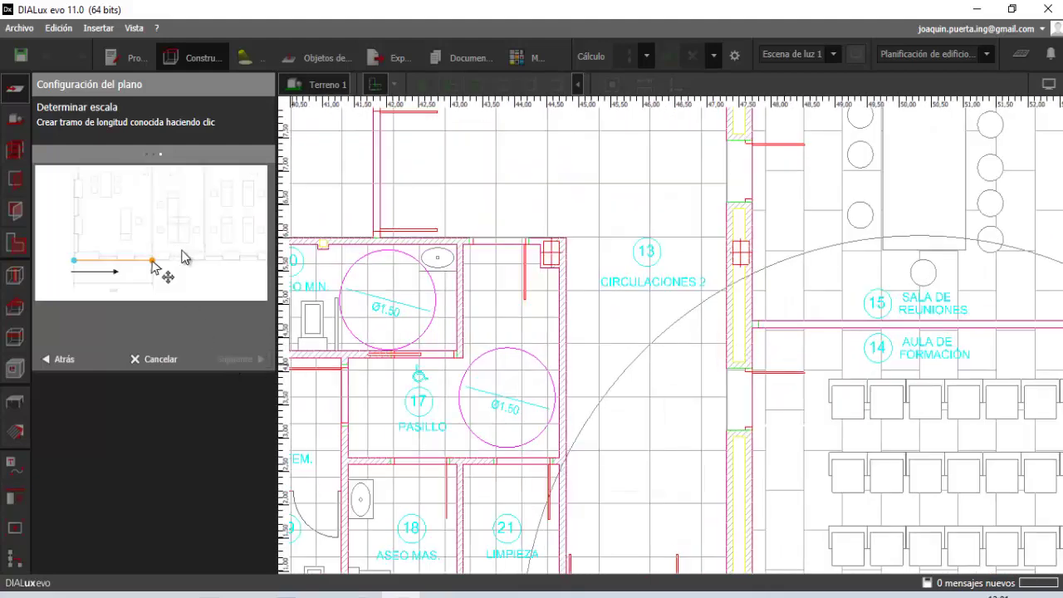
scroll(925, 297, "up", 2)
scroll(547, 349, "up", 1)
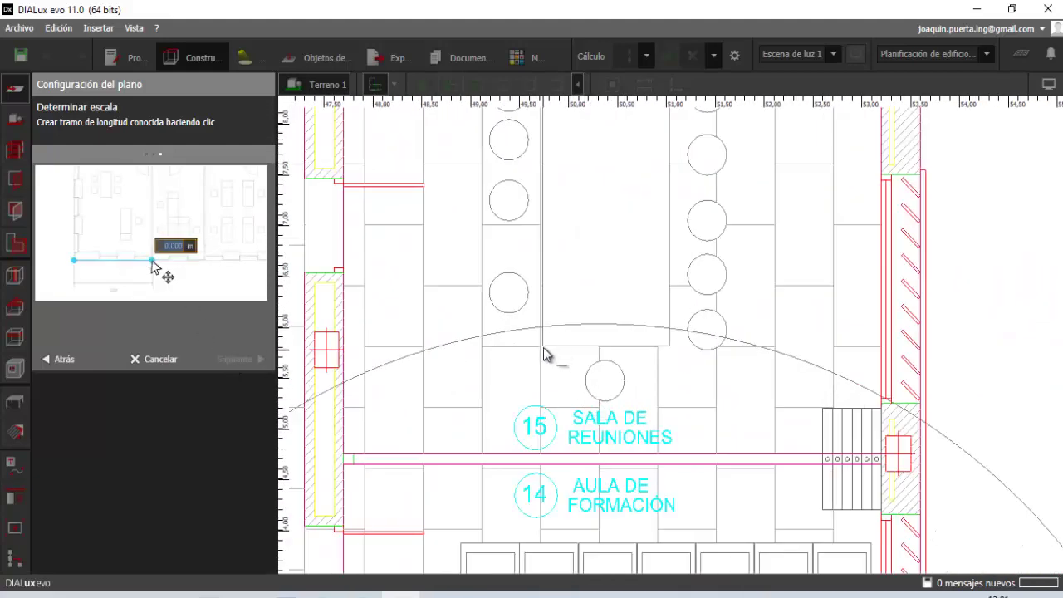
left_click(541, 345)
left_click(670, 347)
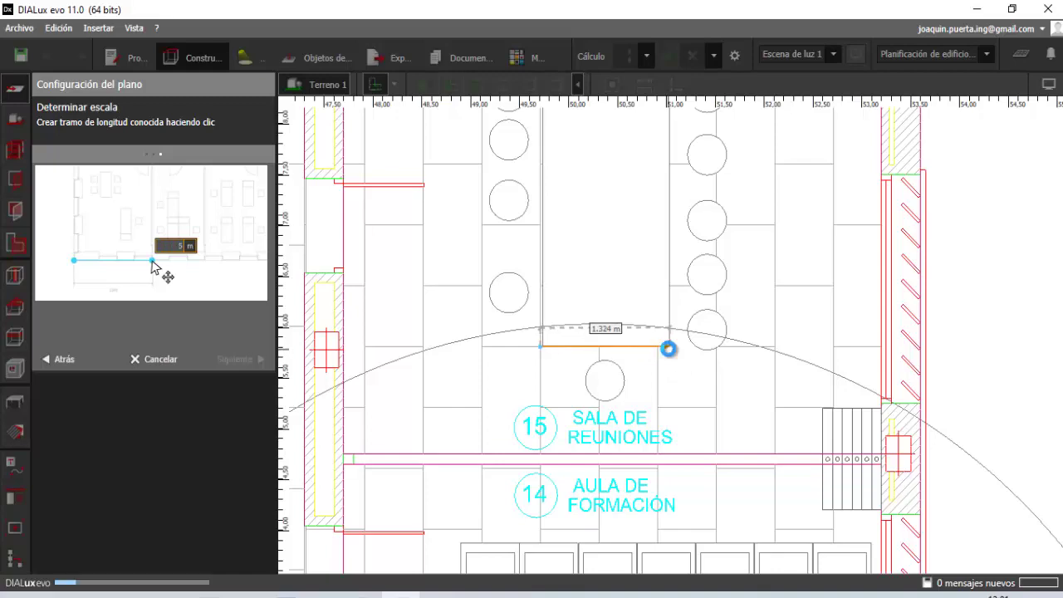
Keep the 1.324 m length and finish the plan setup with Finalizar
scroll(580, 279, "down", 2)
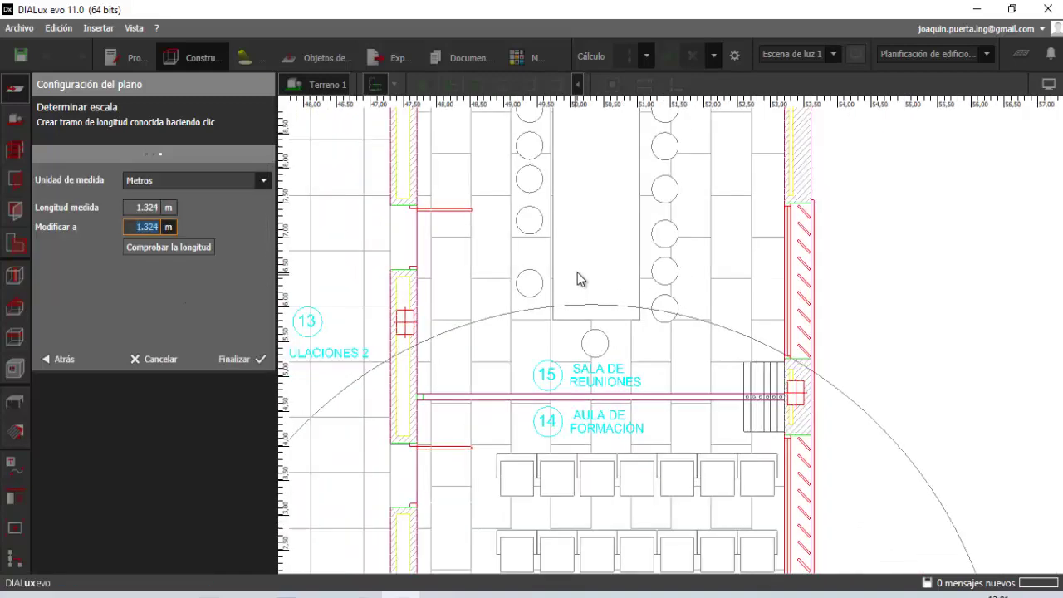
scroll(540, 278, "down", 1)
scroll(539, 290, "down", 1)
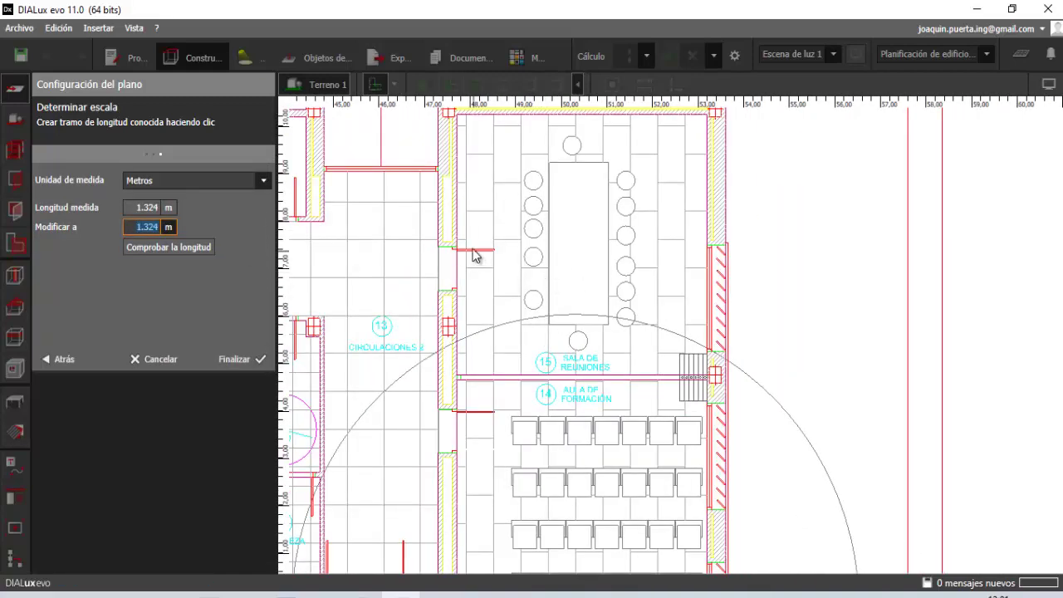
scroll(640, 236, "down", 2)
middle_click_drag(636, 234, 698, 227)
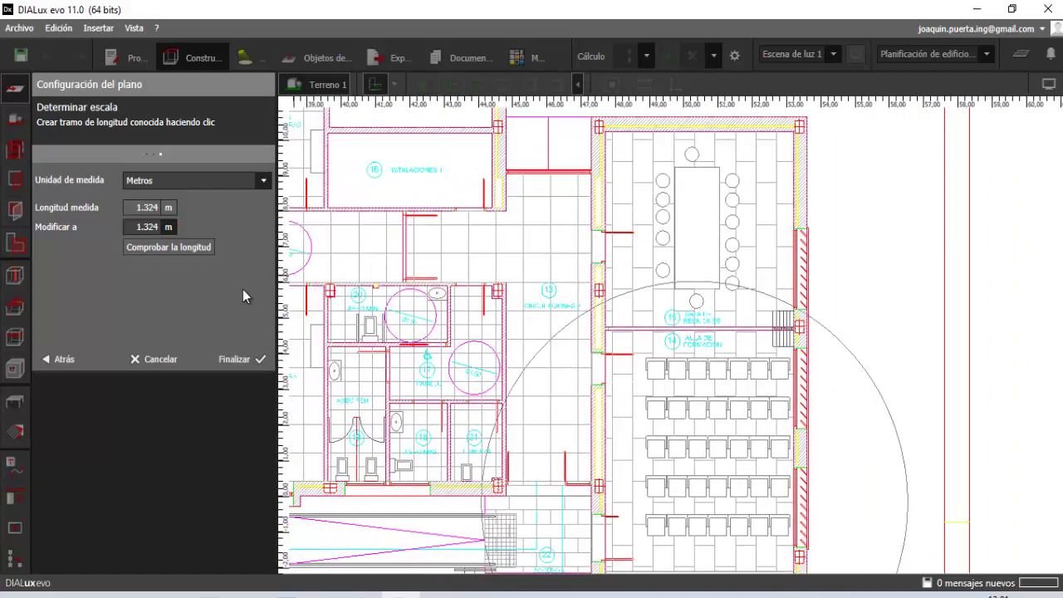
left_click(250, 364)
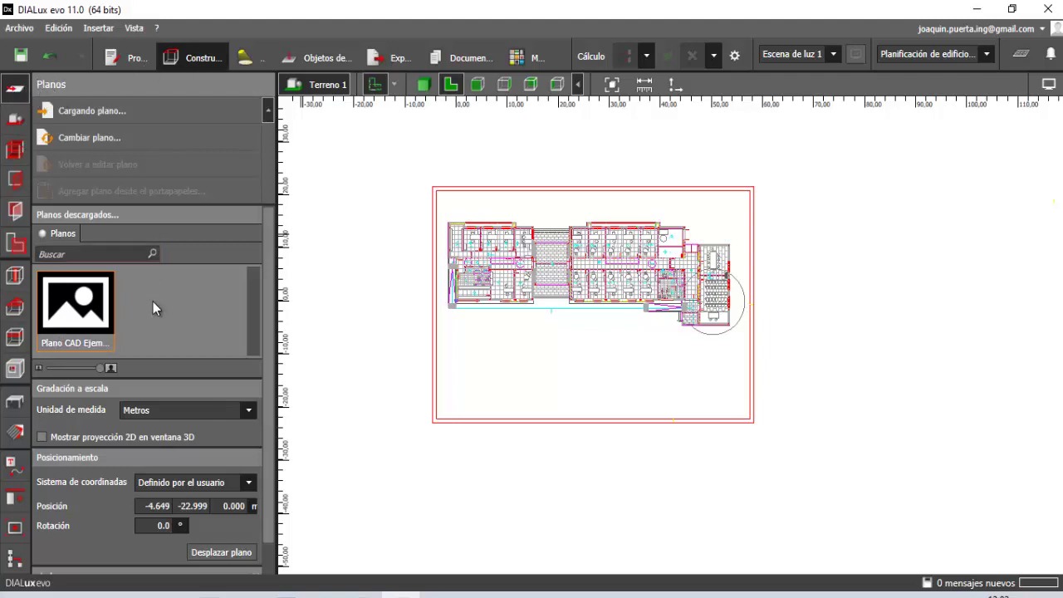
Keep Metros as the plan's Unidad de medida and switch to Desplazar plano
scroll(605, 340, "up", 4)
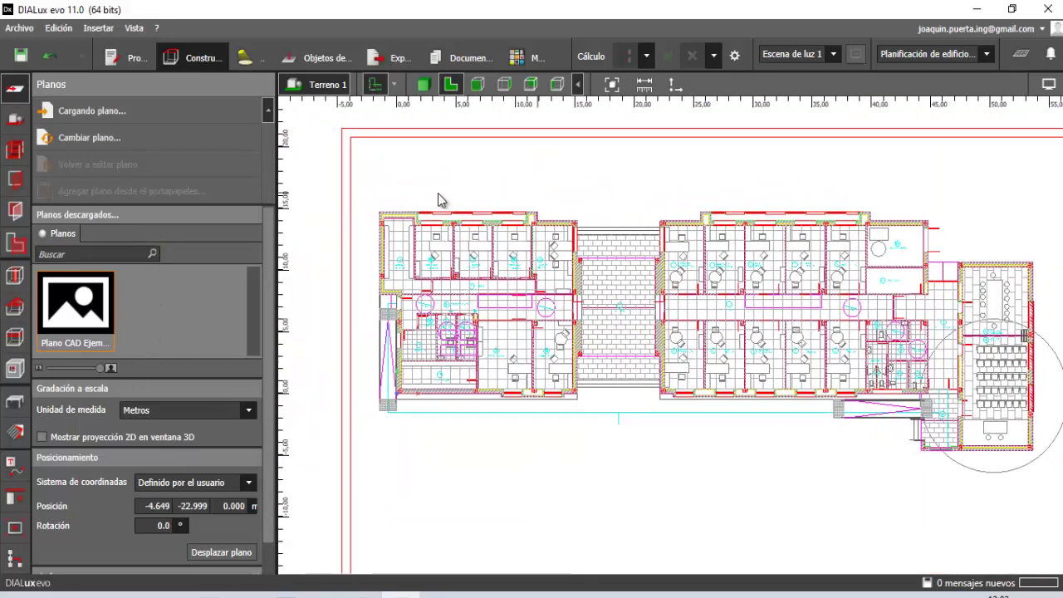
scroll(438, 199, "down", 1)
scroll(273, 309, "down", 1)
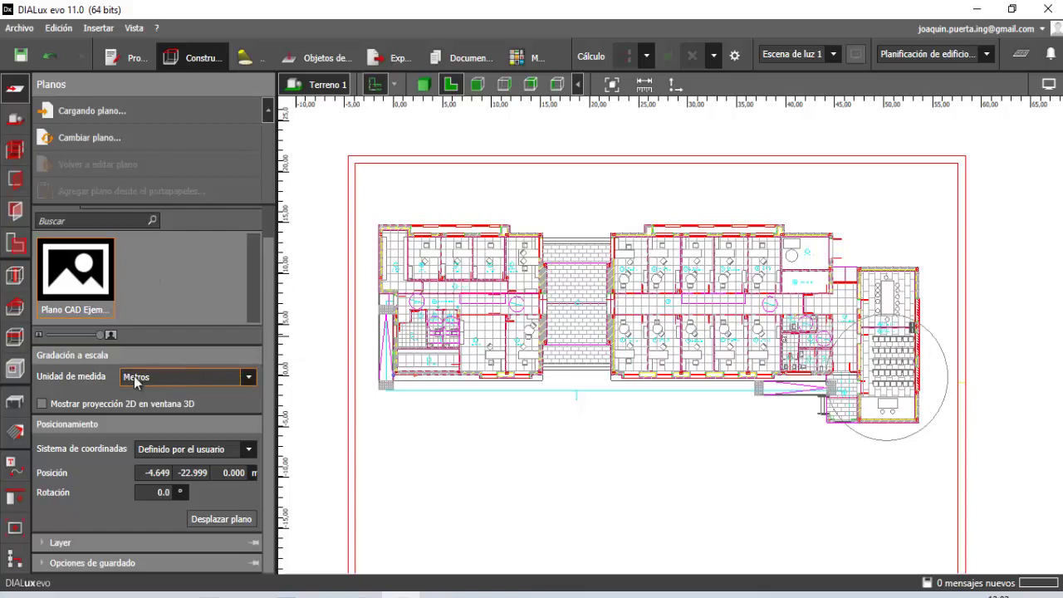
left_click(255, 378)
left_click(256, 378)
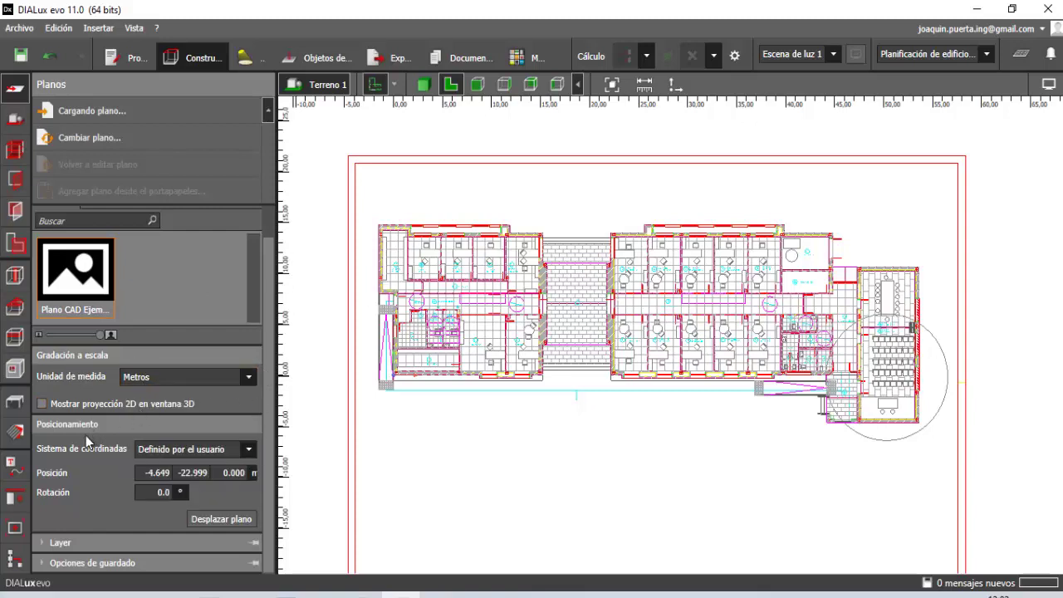
scroll(569, 408, "down", 2)
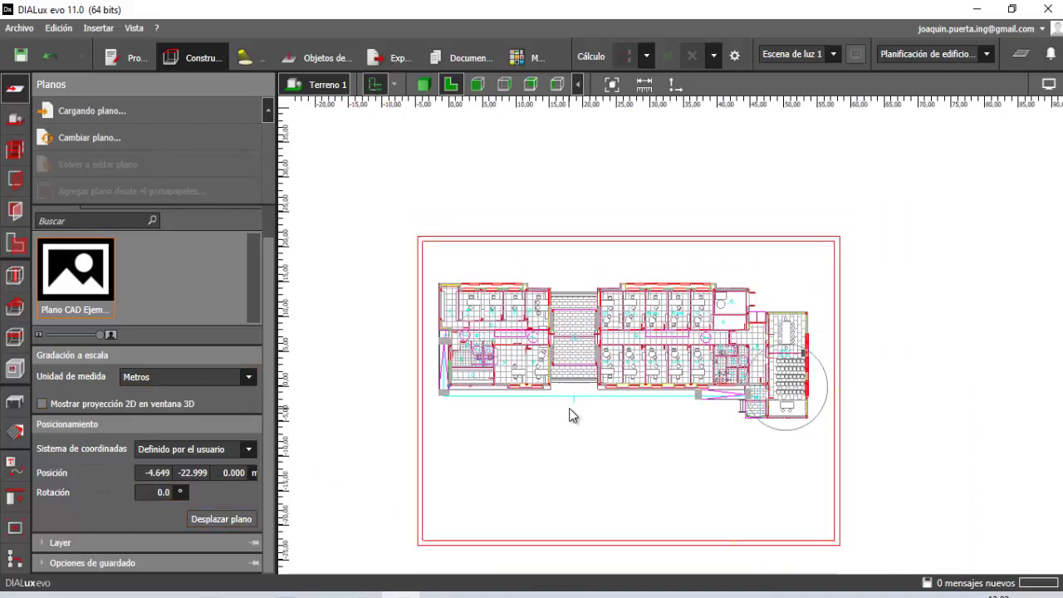
scroll(573, 374, "down", 1)
scroll(582, 349, "down", 1)
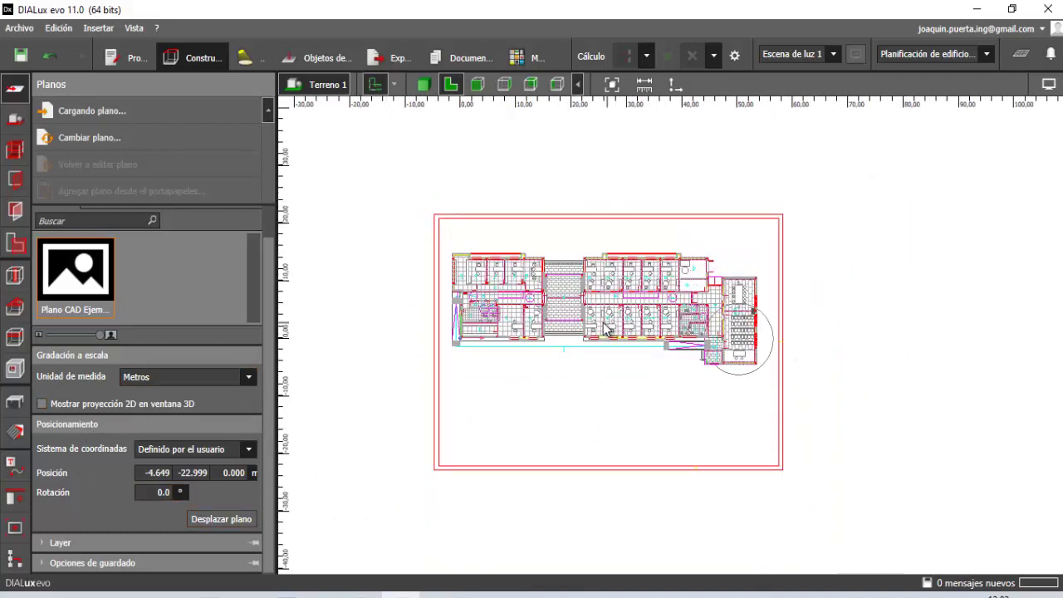
left_click(226, 525)
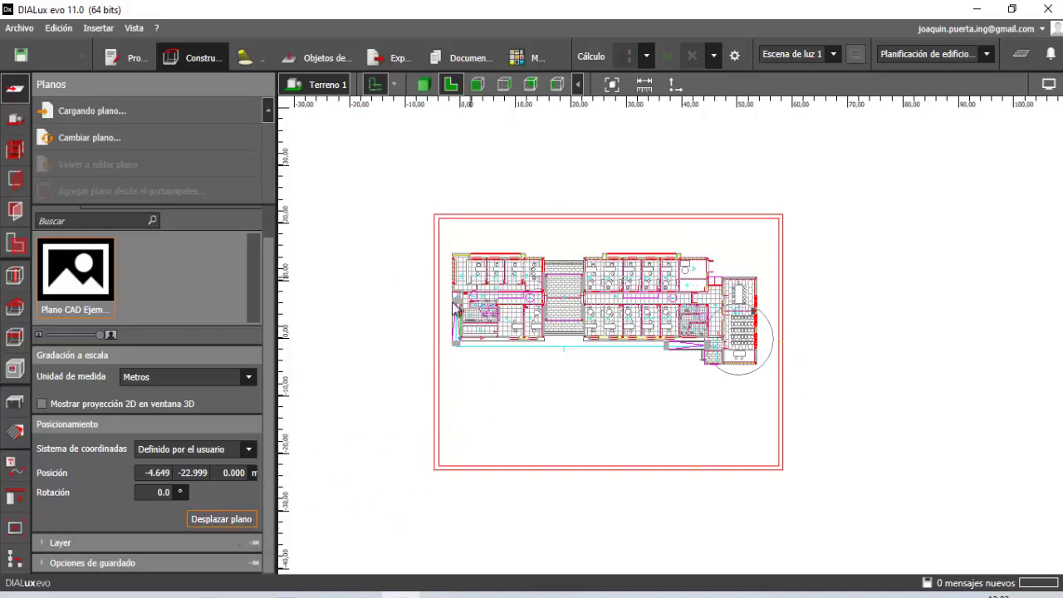
scroll(457, 312, "up", 5)
scroll(702, 303, "up", 1)
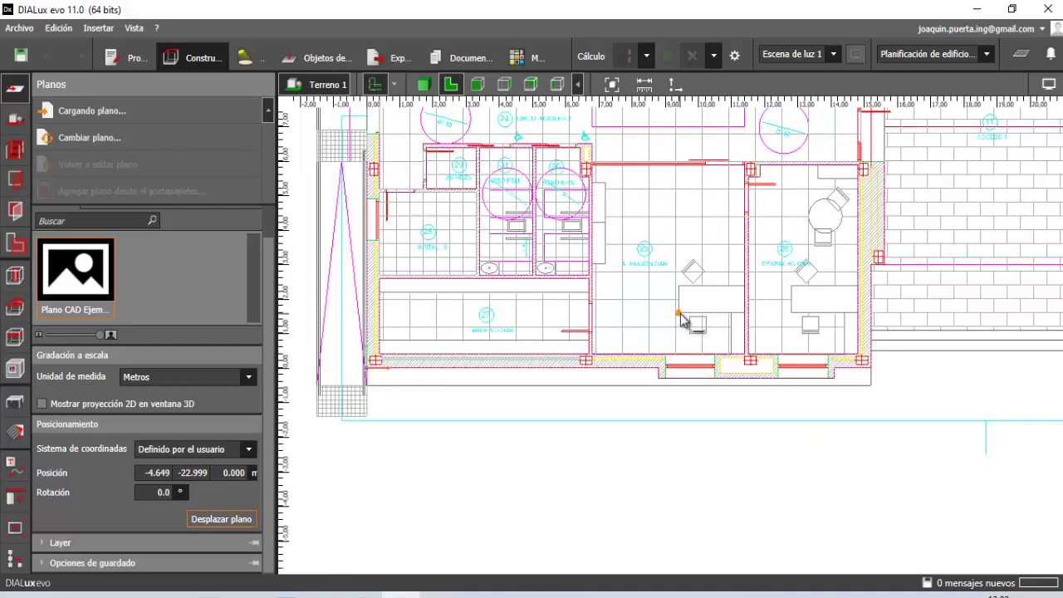
left_click(679, 314)
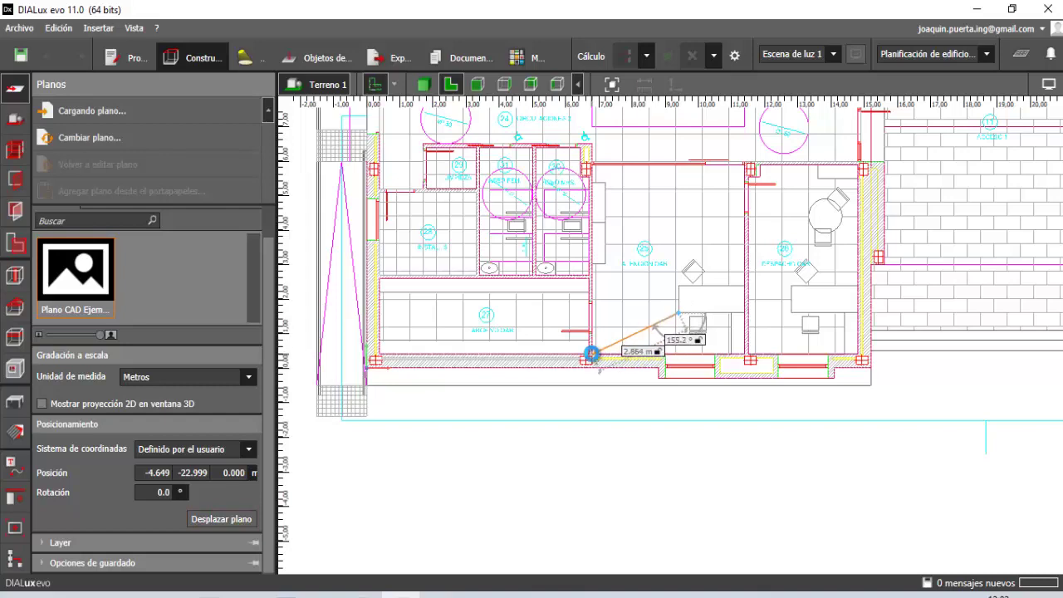
left_click(592, 353)
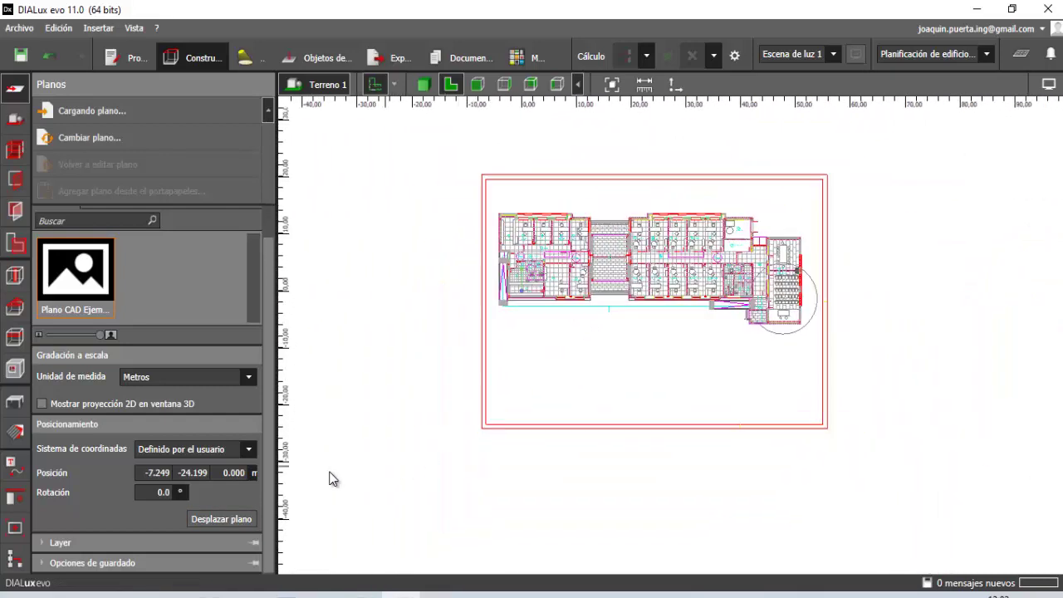
left_click(257, 519)
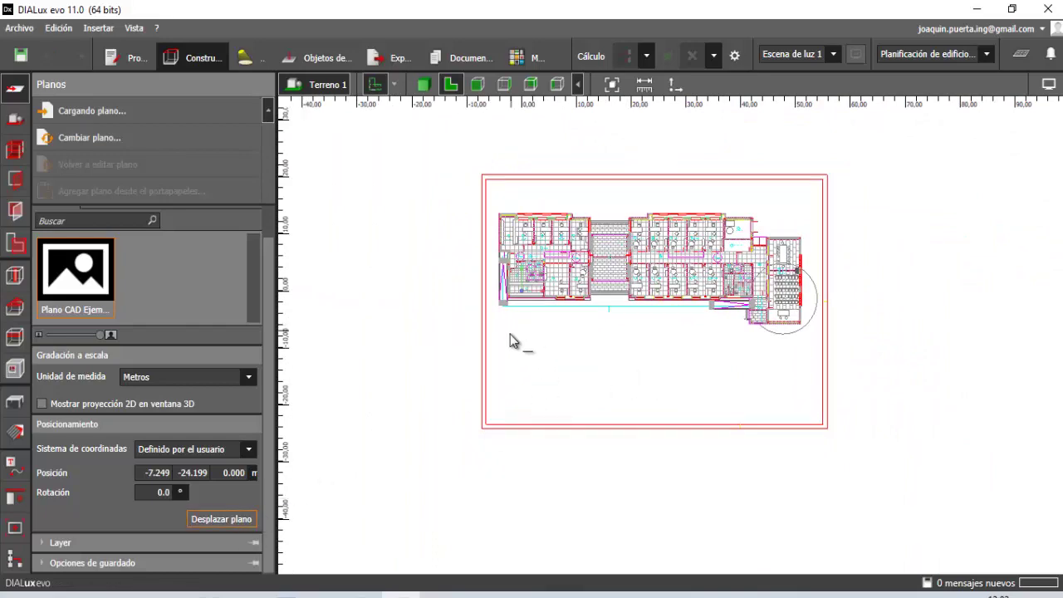
left_click(484, 431)
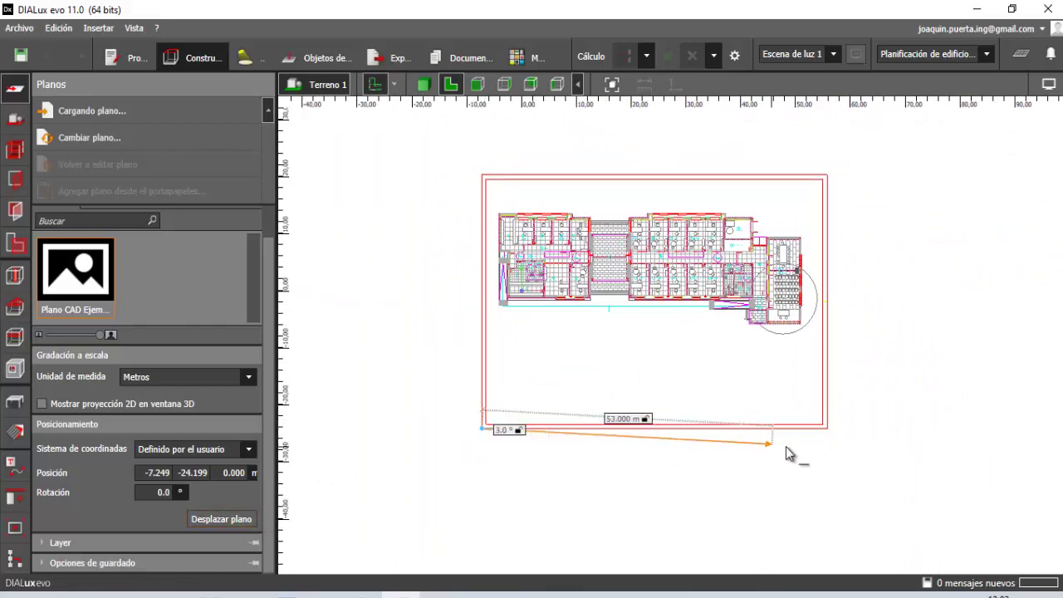
scroll(552, 443, "down", 2)
left_click(548, 345)
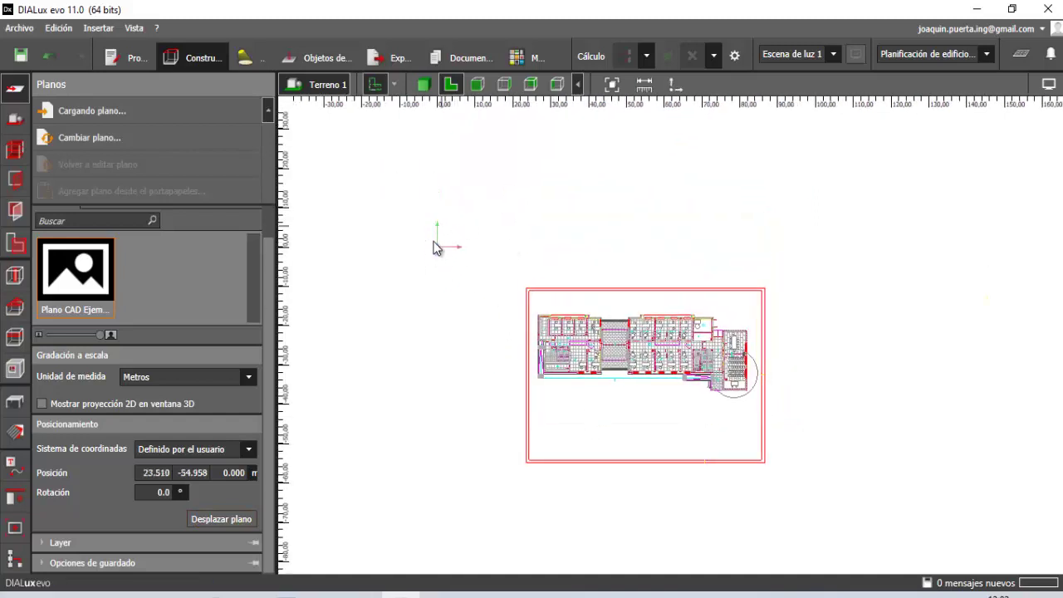
scroll(594, 371, "up", 1)
scroll(594, 371, "up", 1)
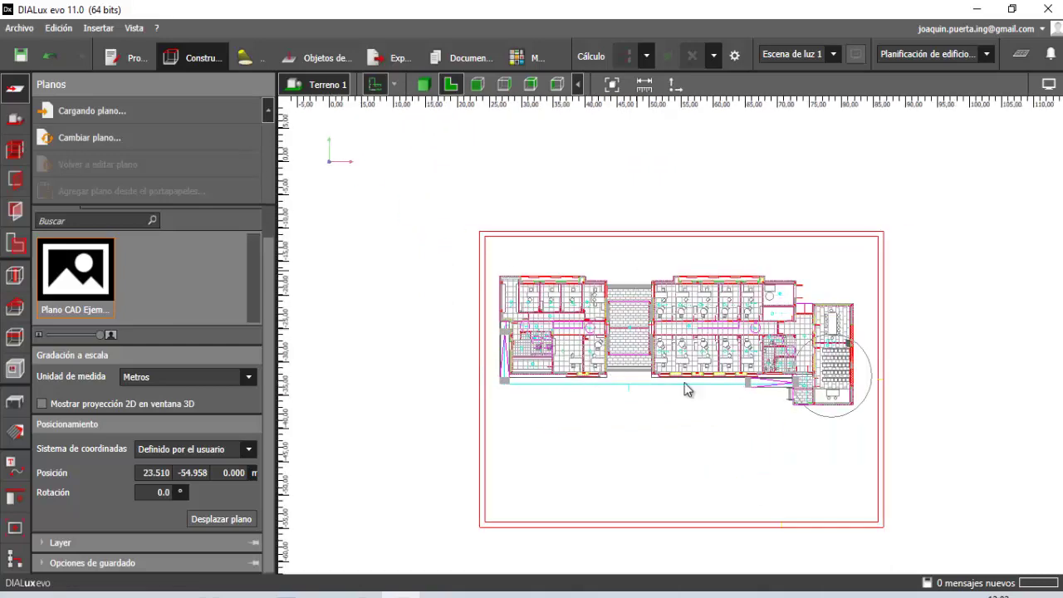
scroll(582, 378, "down", 2)
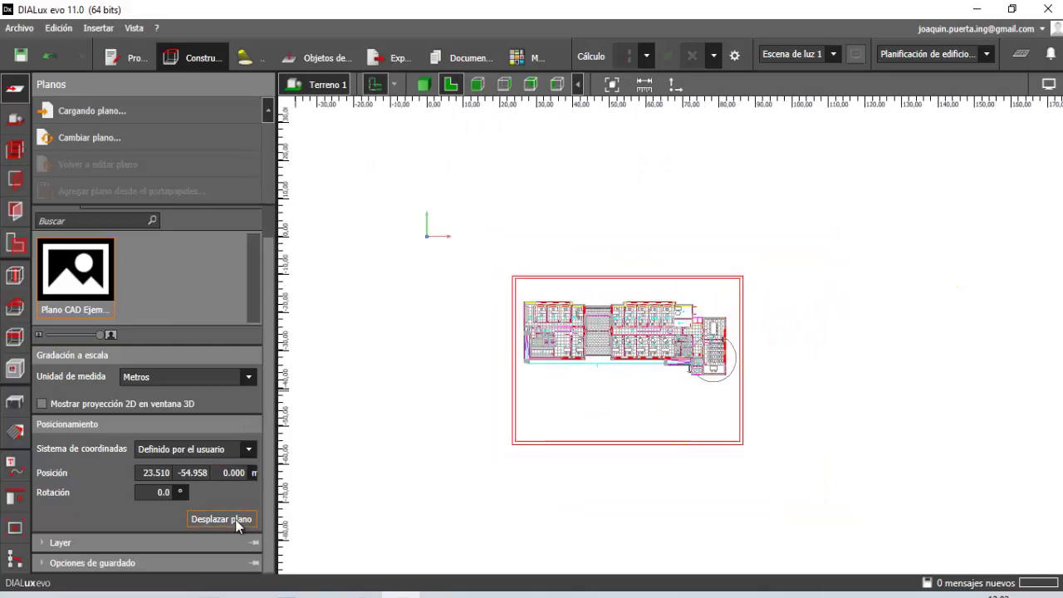
scroll(536, 366, "up", 2)
scroll(544, 374, "up", 2)
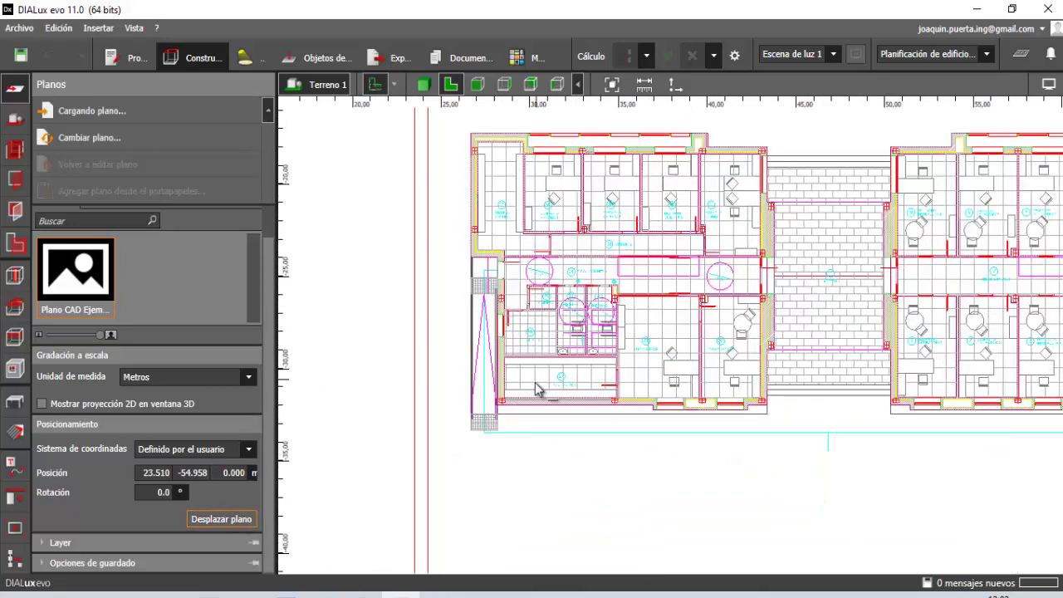
scroll(536, 389, "up", 1)
scroll(519, 412, "up", 1)
scroll(509, 442, "up", 1)
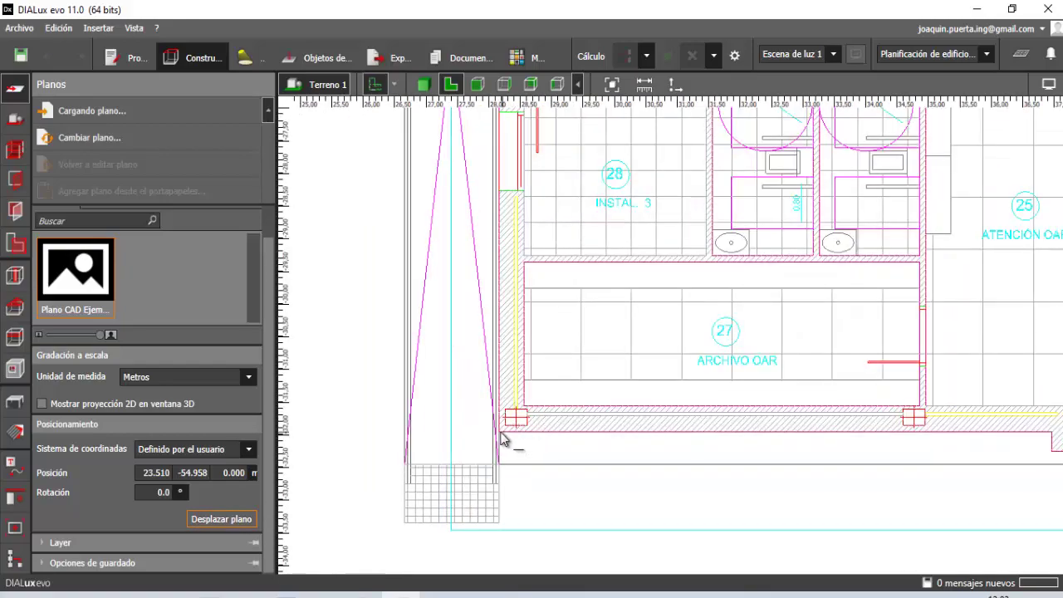
scroll(453, 312, "down", 2)
scroll(399, 274, "down", 2)
scroll(393, 247, "down", 1)
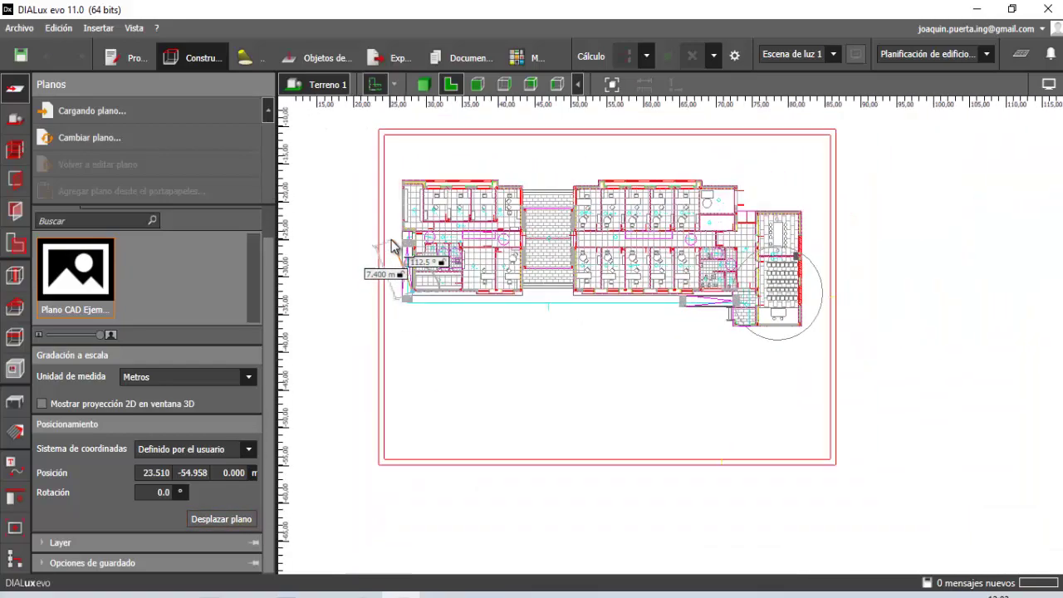
middle_click_drag(393, 247, 555, 389)
left_click(389, 209)
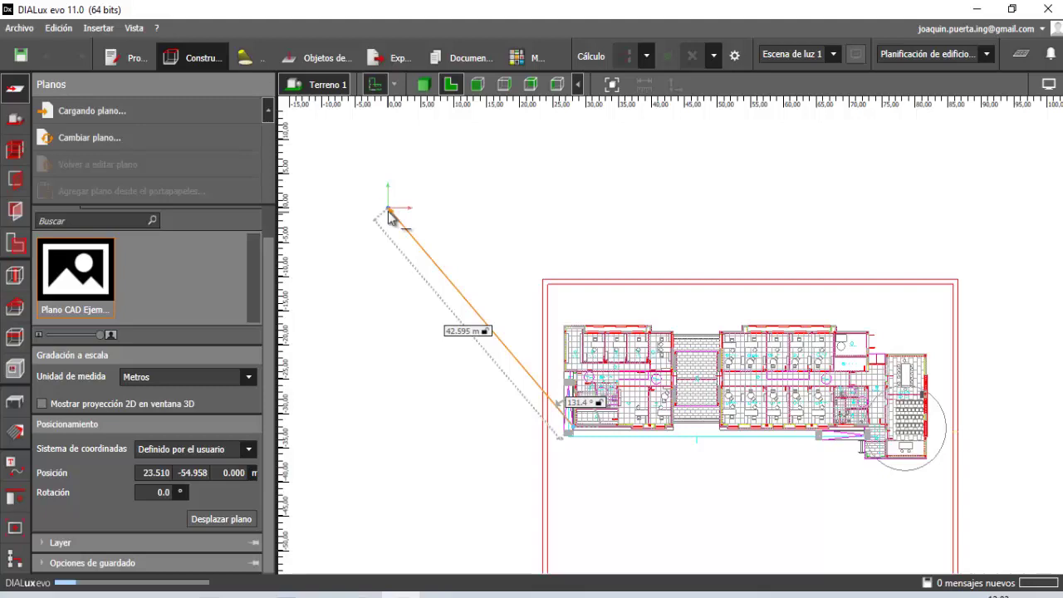
scroll(515, 424, "down", 2)
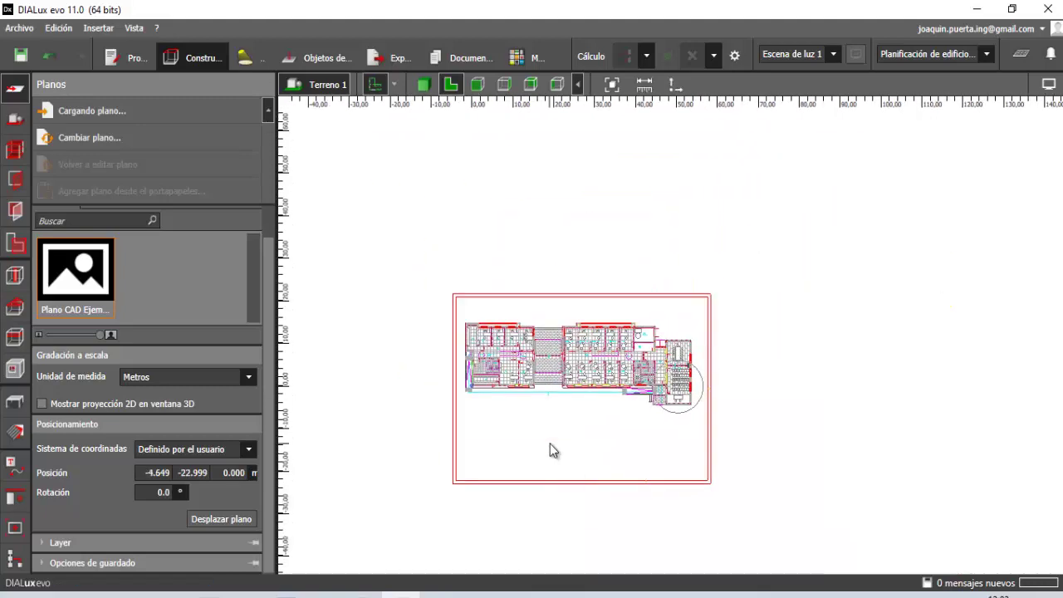
scroll(424, 424, "up", 1)
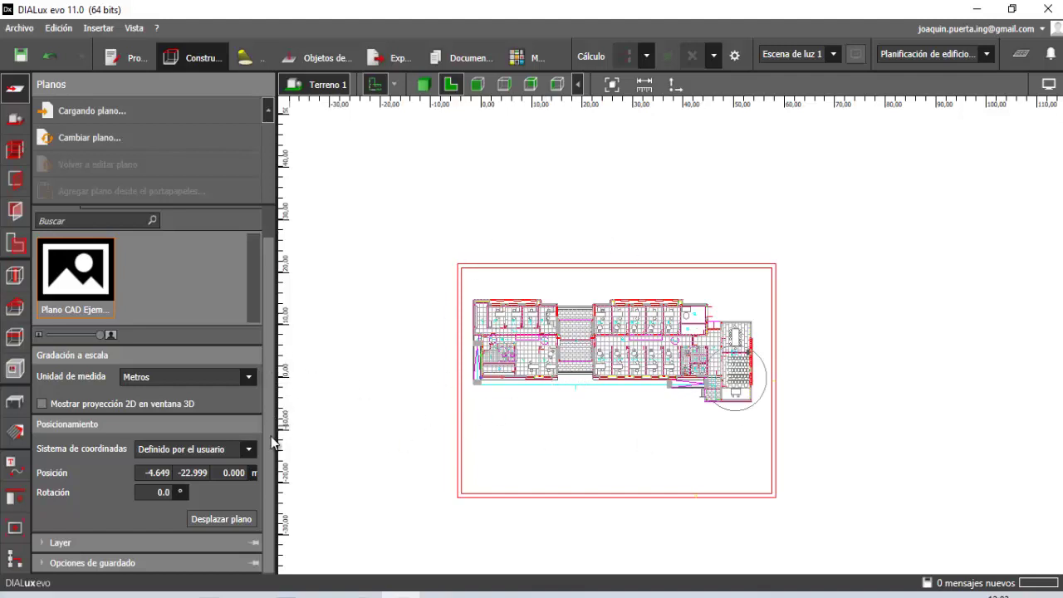
Expand the Layer section of the Planos panel and scroll through the plan's coloured layers
left_click(42, 545)
scroll(200, 382, "down", 3)
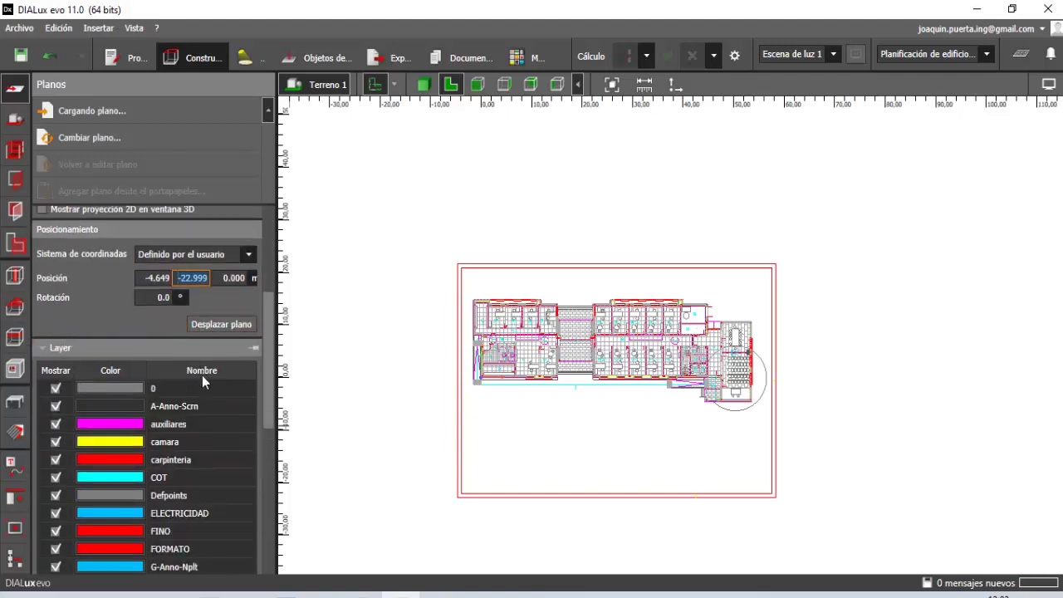
scroll(196, 330, "down", 3)
scroll(67, 308, "up", 5)
scroll(59, 315, "down", 6)
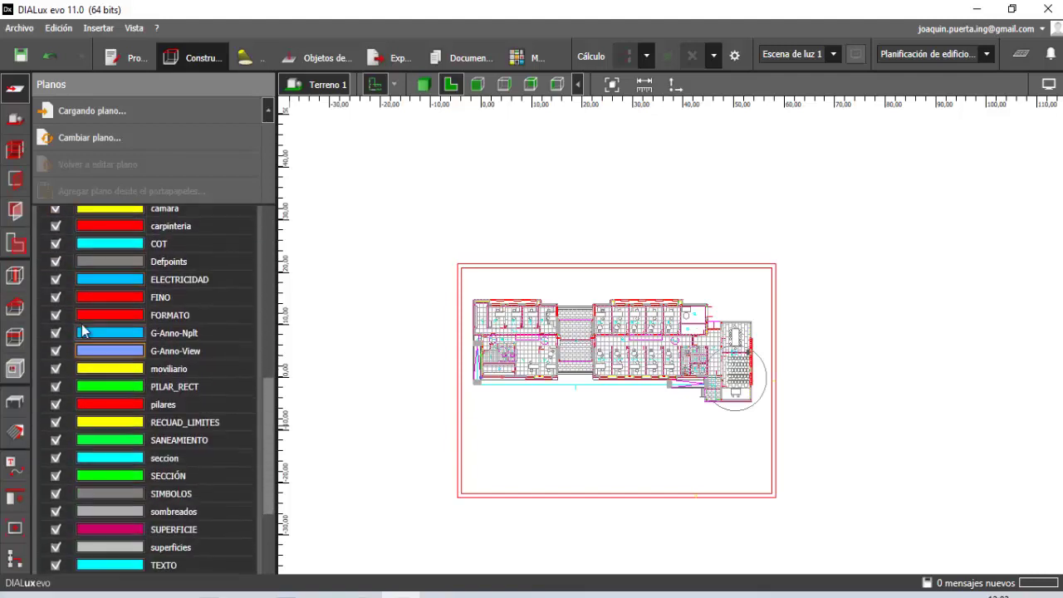
scroll(72, 286, "up", 4)
scroll(65, 327, "down", 3)
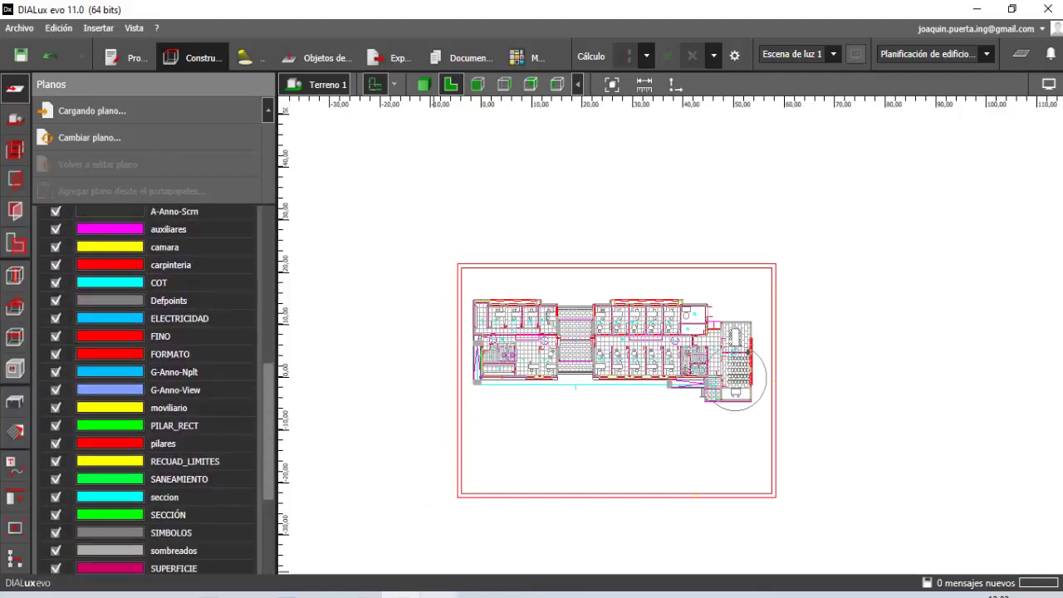
scroll(125, 375, "down", 4)
scroll(110, 375, "down", 2)
In AutoCAD, run the CAPA command to list all 30 layers of the office drawing
left_click(442, 591)
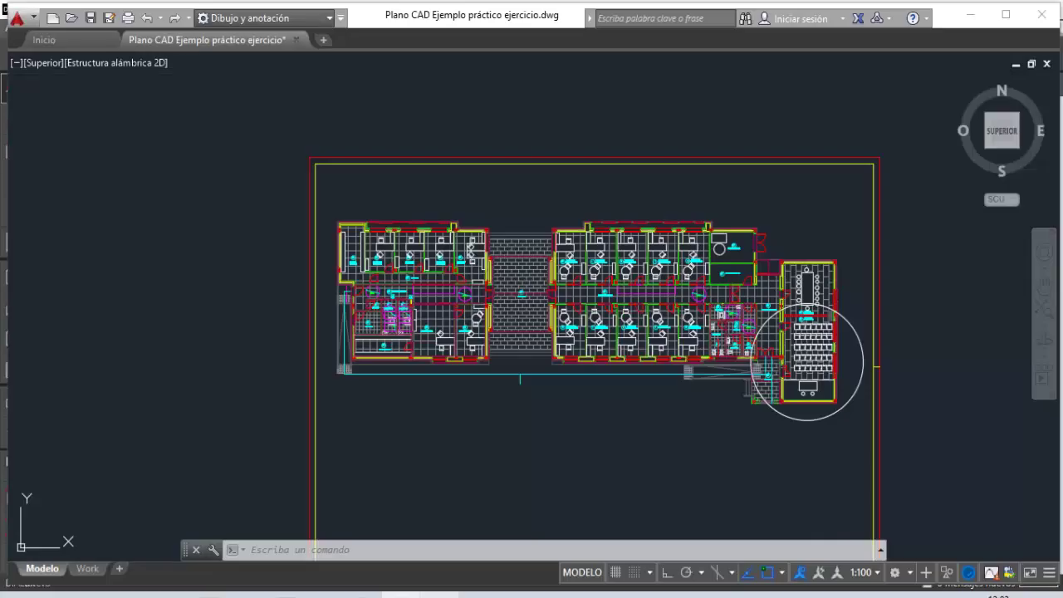
scroll(440, 290, "down", 8)
scroll(439, 337, "up", 4)
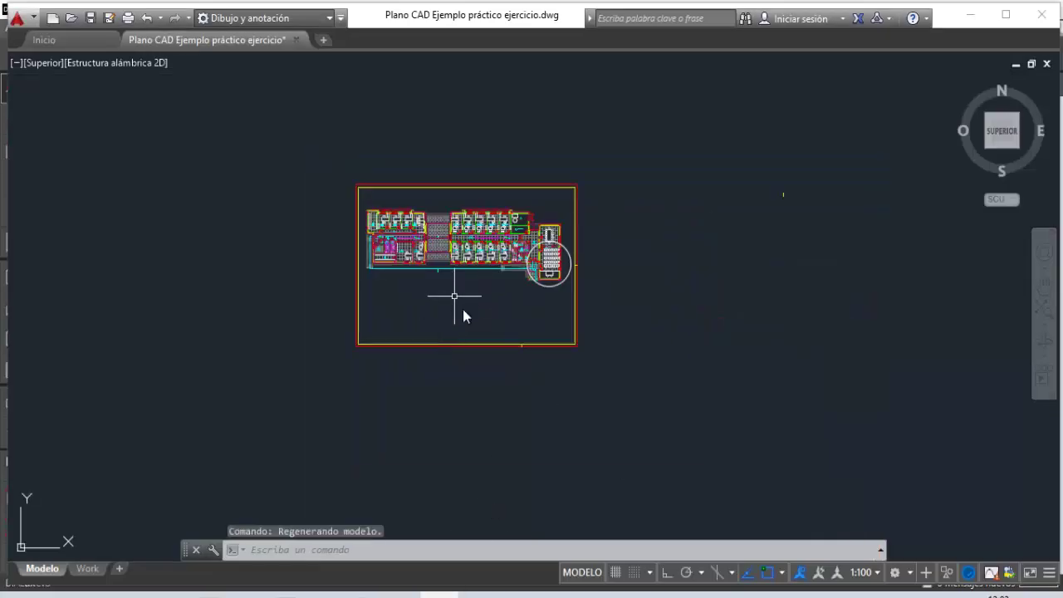
scroll(478, 299, "up", 4)
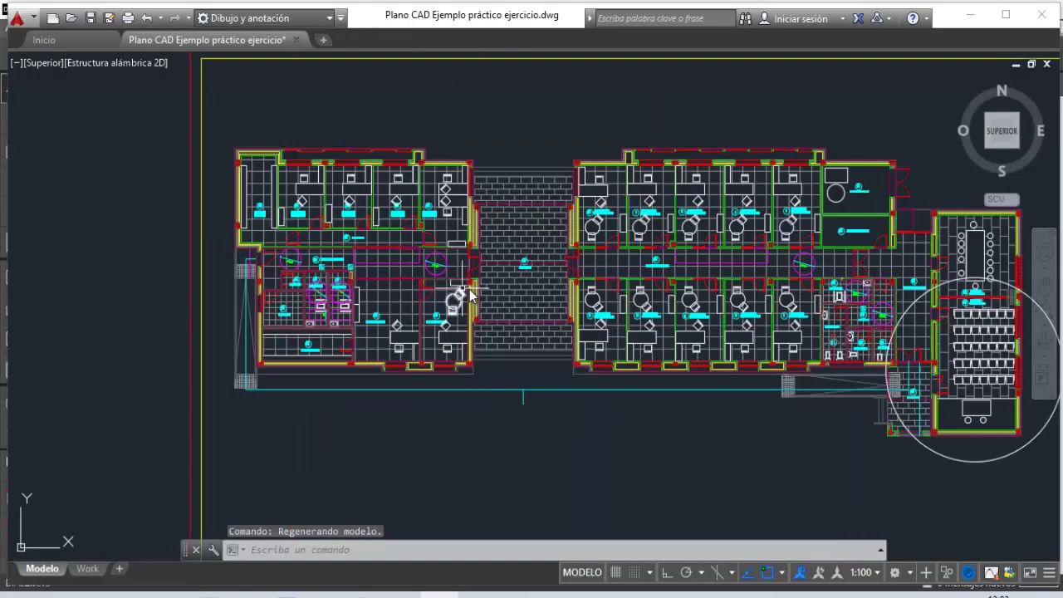
type("capa")
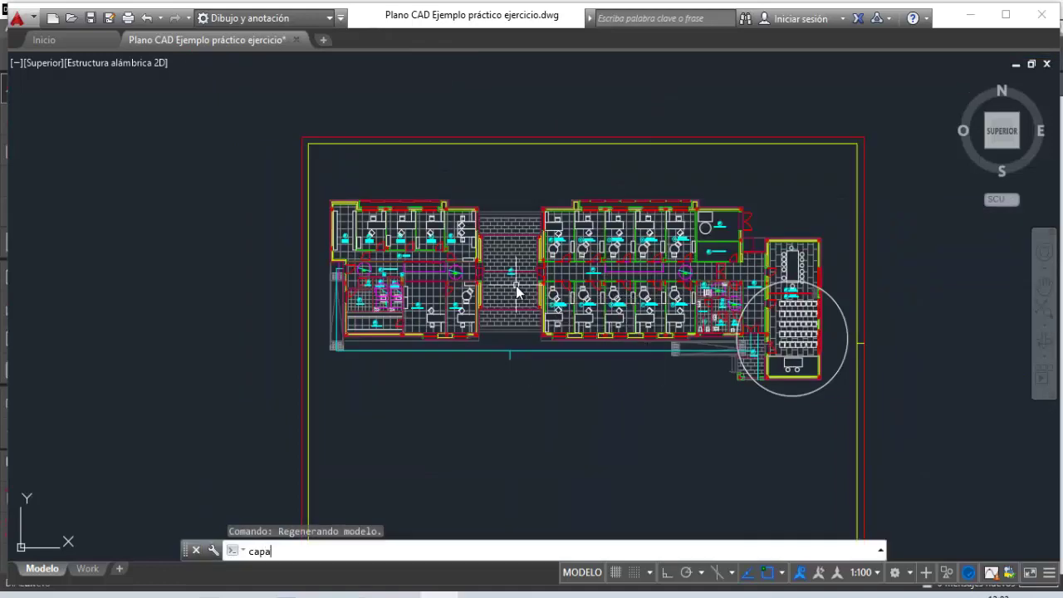
key("Return")
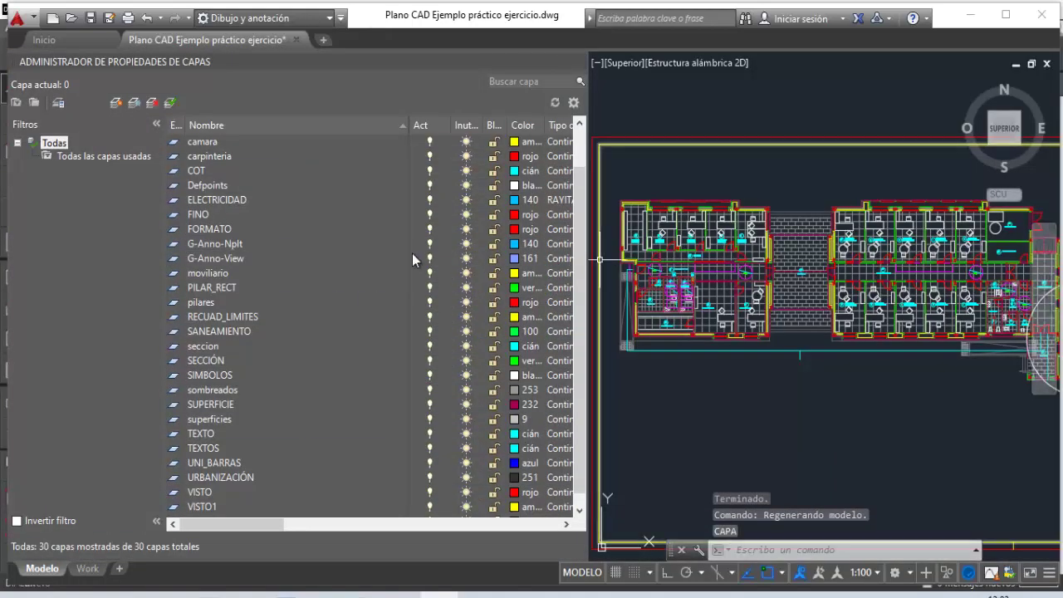
scroll(863, 263, "up", 3)
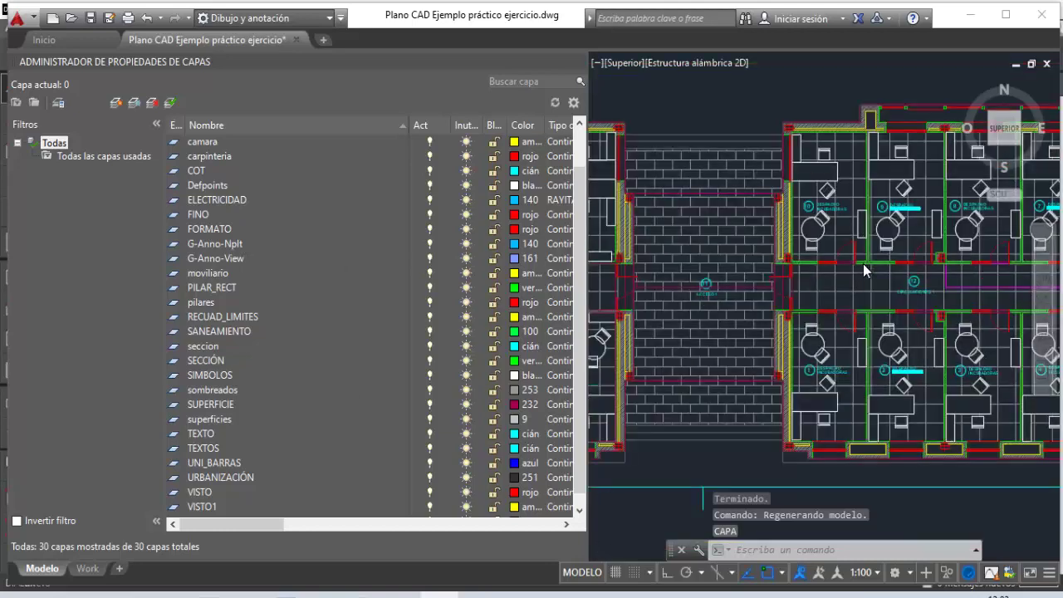
scroll(863, 263, "down", 3)
scroll(215, 148, "up", 1)
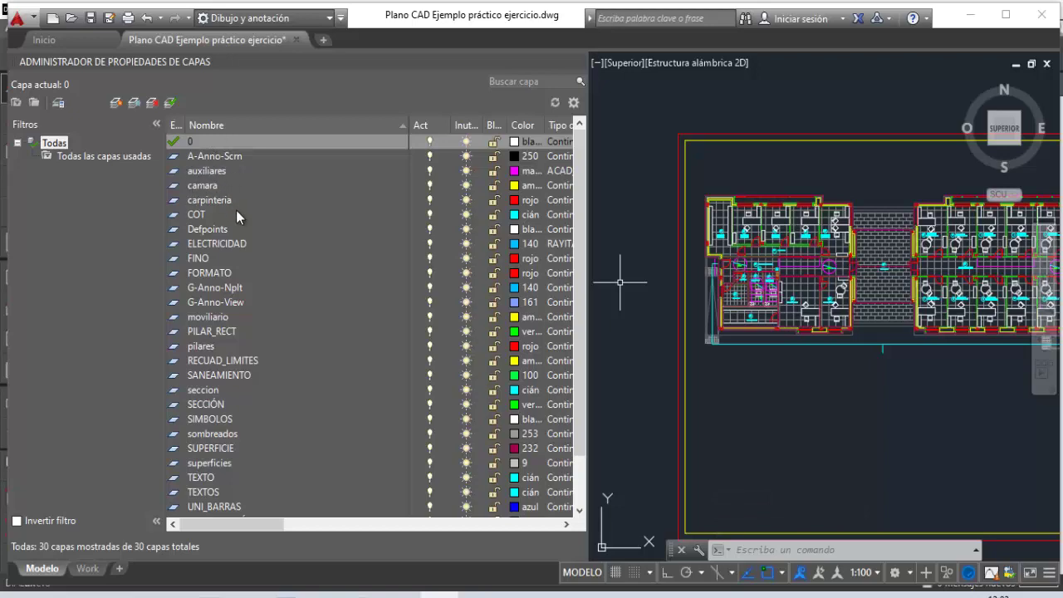
key("alt+Tab")
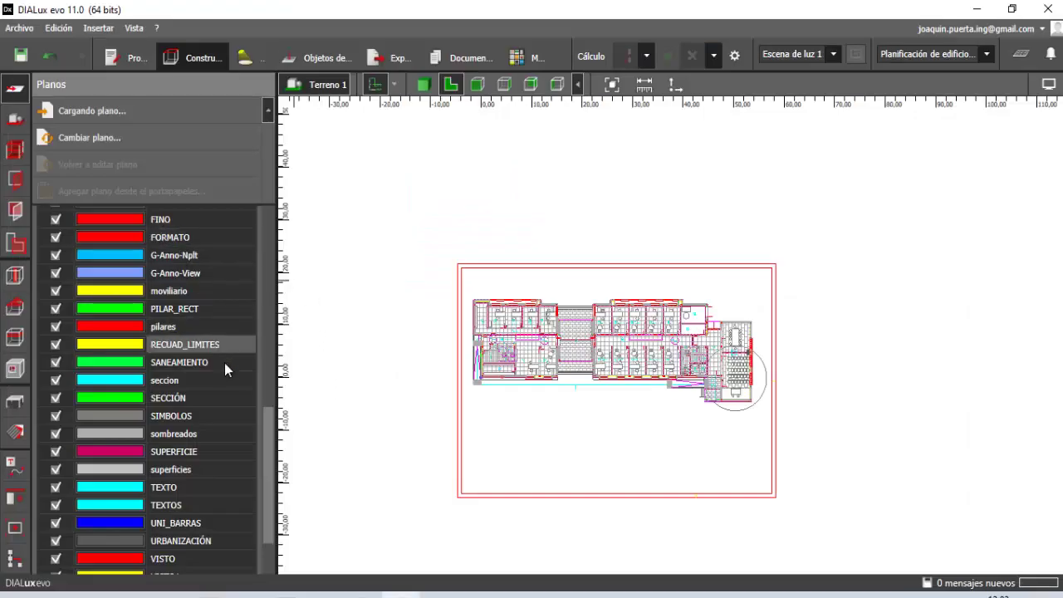
scroll(268, 453, "up", 5)
scroll(170, 392, "up", 2)
scroll(170, 391, "down", 1)
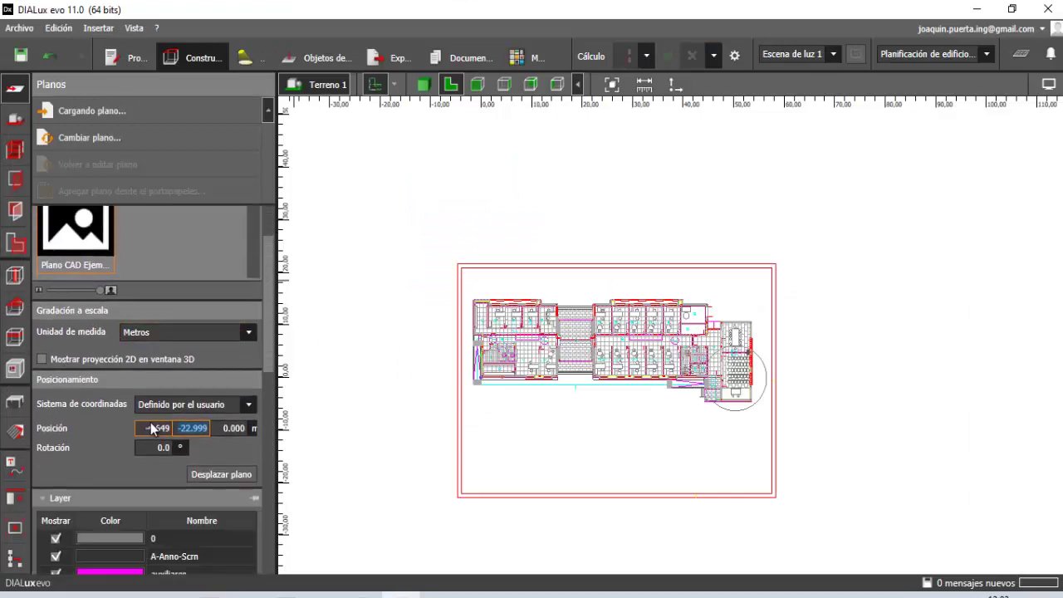
scroll(65, 467, "down", 1)
scroll(64, 467, "down", 3)
scroll(88, 423, "down", 1)
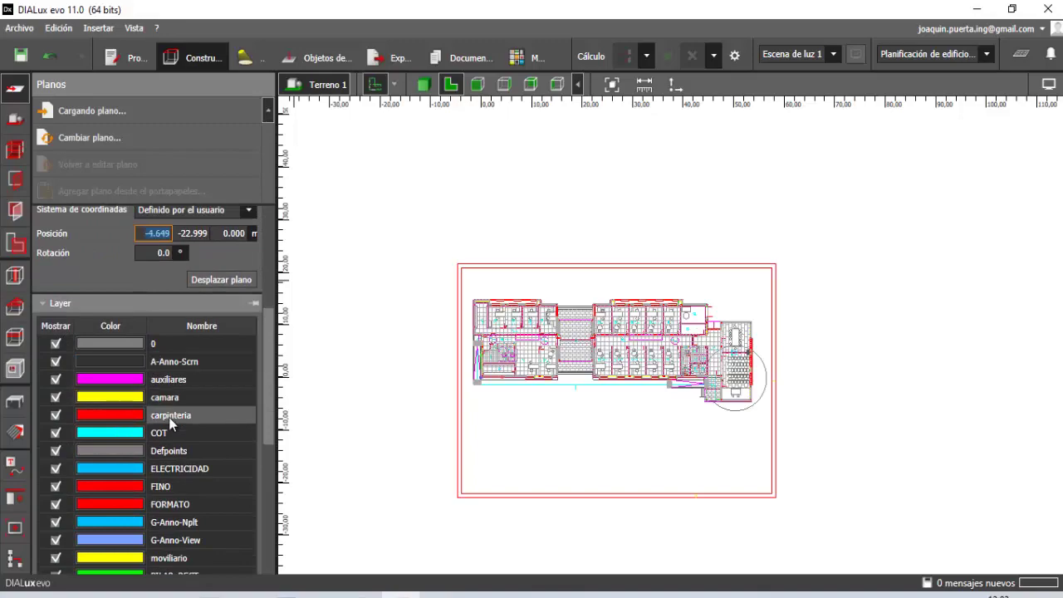
scroll(422, 336, "up", 3)
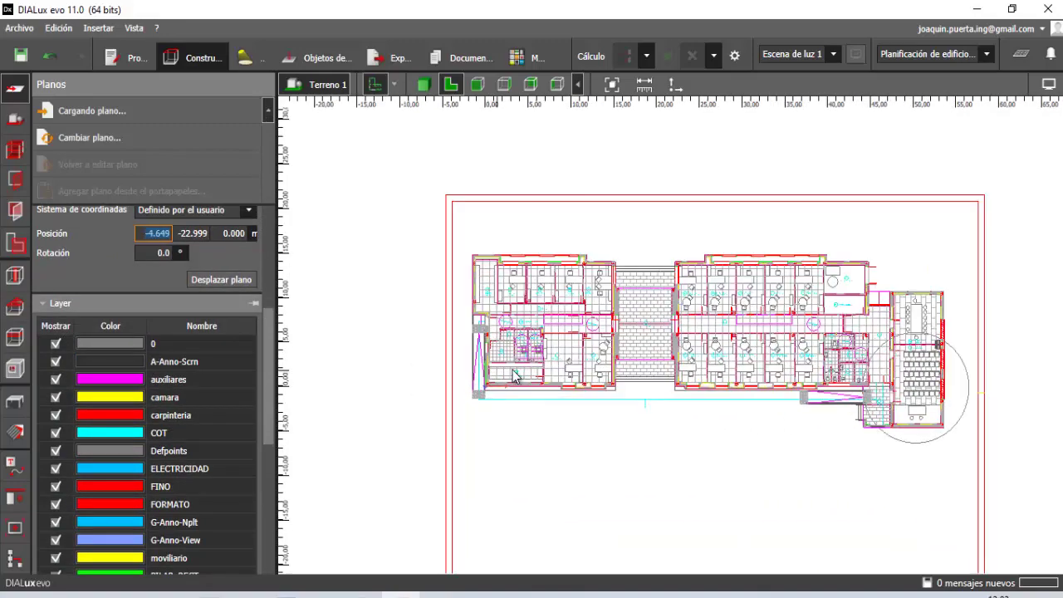
scroll(626, 371, "up", 2)
scroll(627, 371, "up", 2)
scroll(540, 341, "up", 2)
scroll(628, 357, "up", 1)
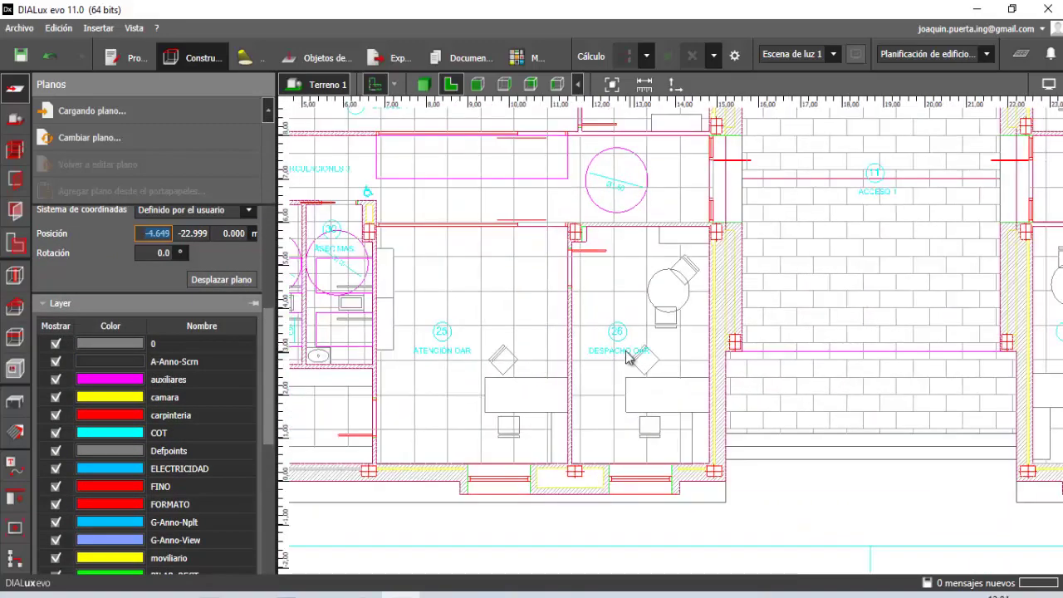
scroll(629, 355, "up", 1)
scroll(234, 394, "down", 1)
scroll(234, 394, "down", 2)
scroll(693, 349, "down", 2)
scroll(524, 352, "down", 2)
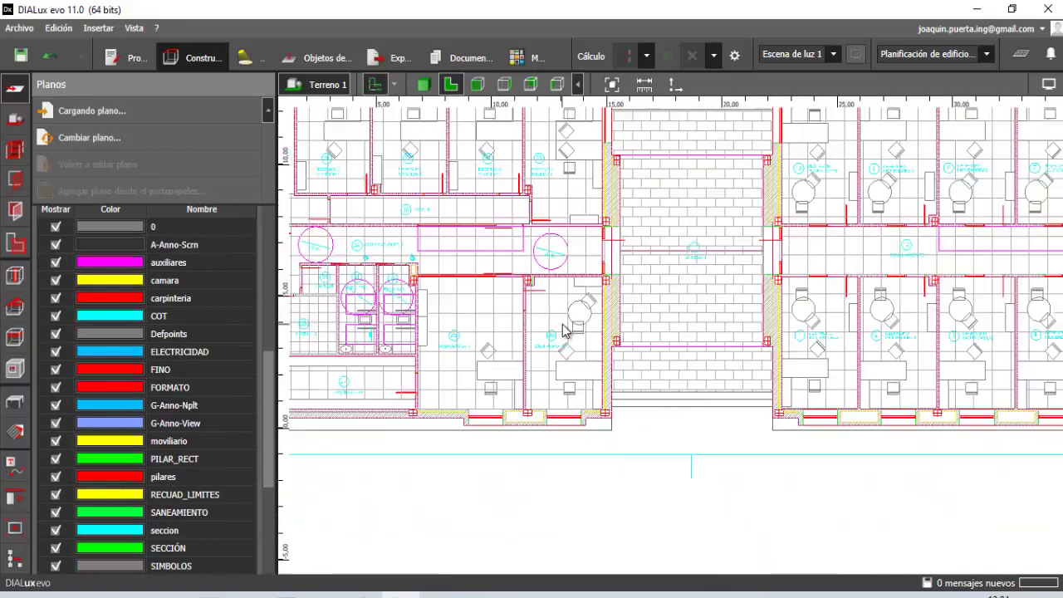
scroll(570, 326, "down", 2)
Hide the auxiliares, camara, carpinteria, Defpoints, ELECTRICIDAD, FINO and FORMATO layers
left_click(56, 264)
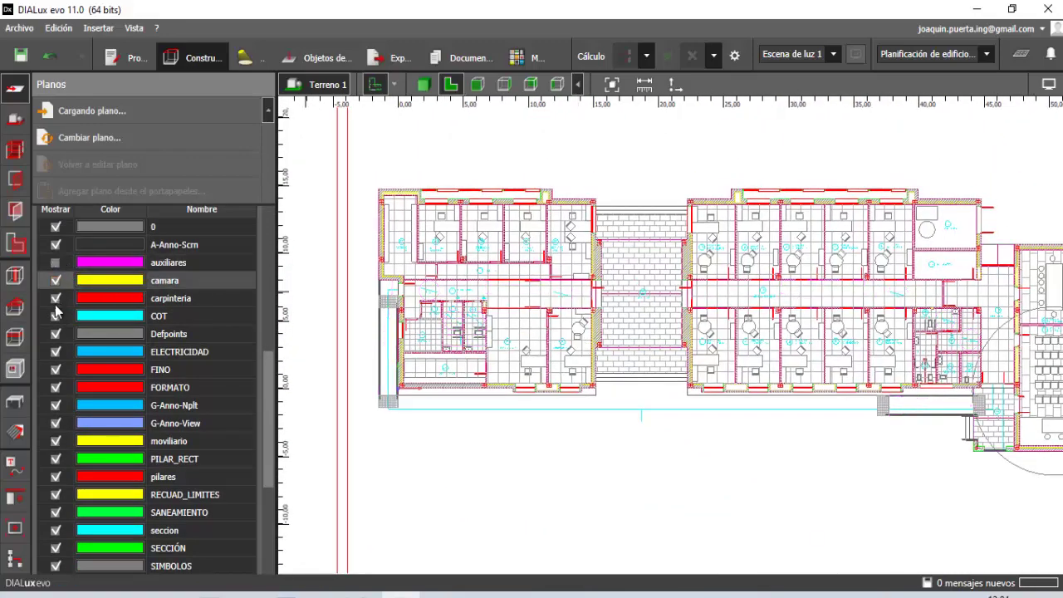
left_click(55, 299)
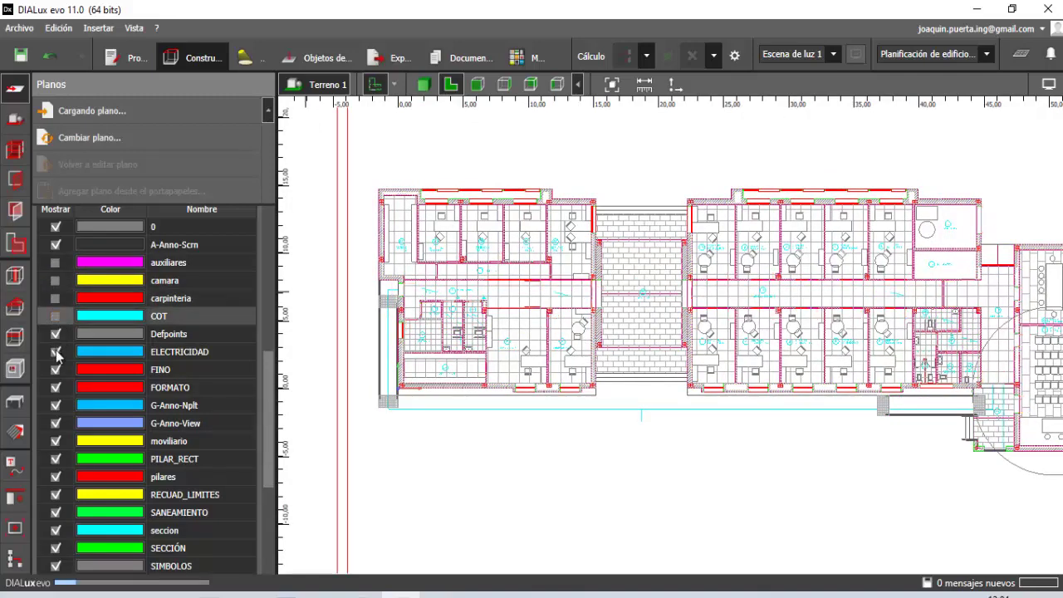
left_click(55, 333)
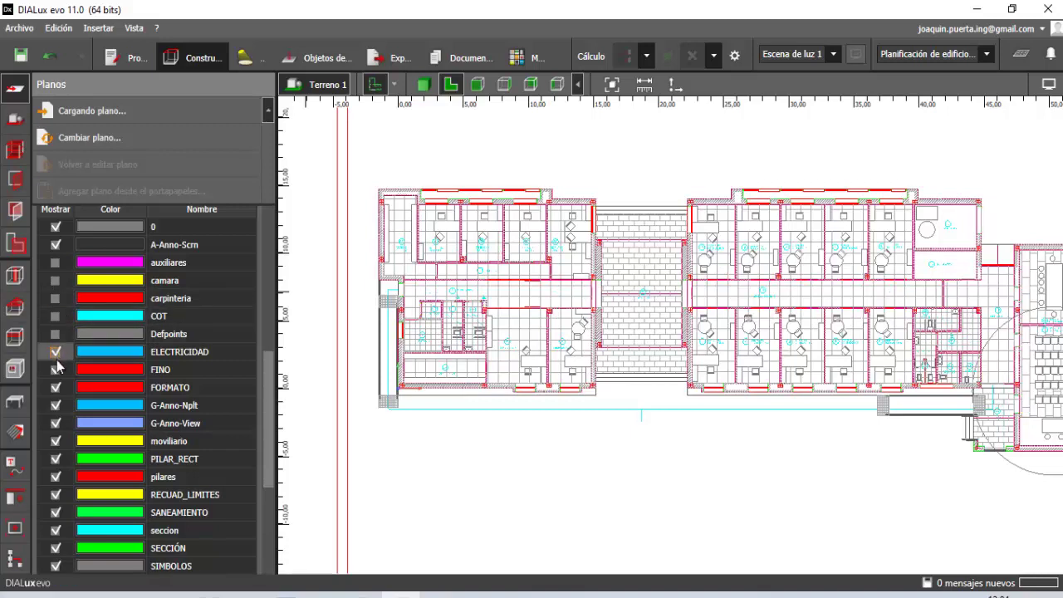
left_click(55, 369)
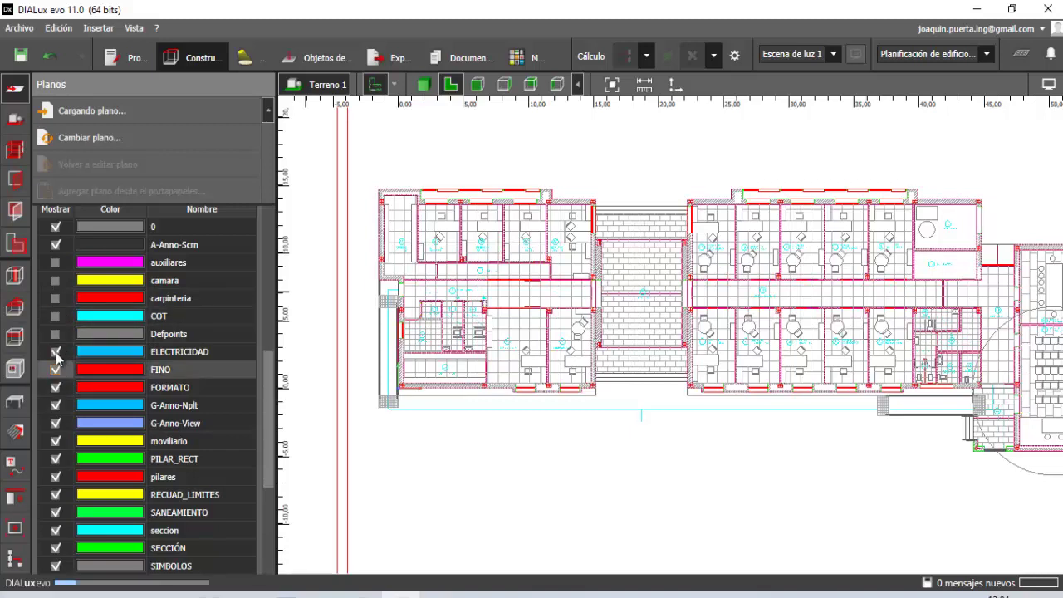
left_click(56, 354)
left_click(56, 388)
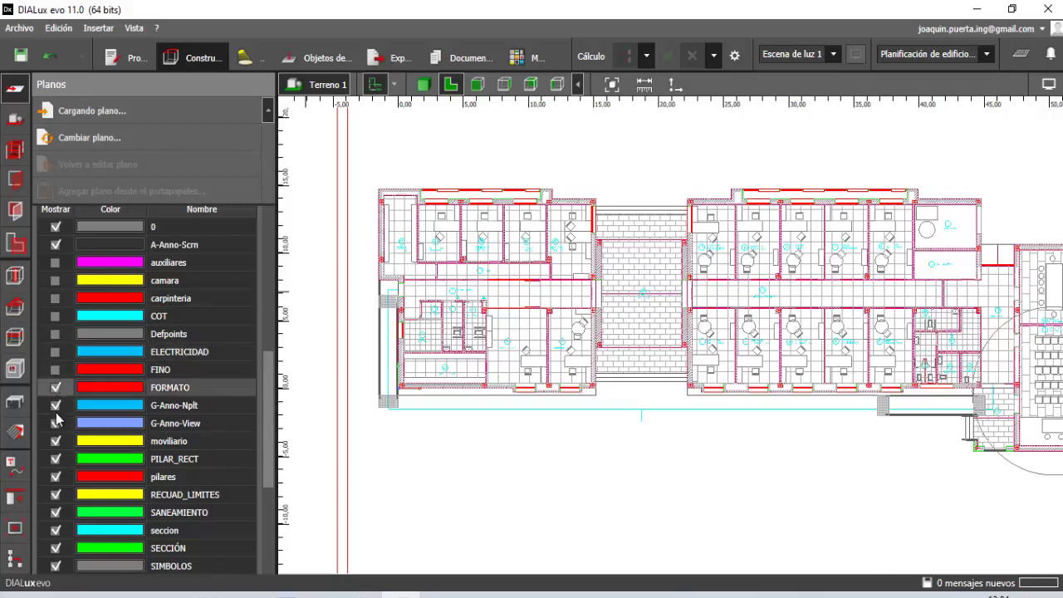
left_click(55, 411)
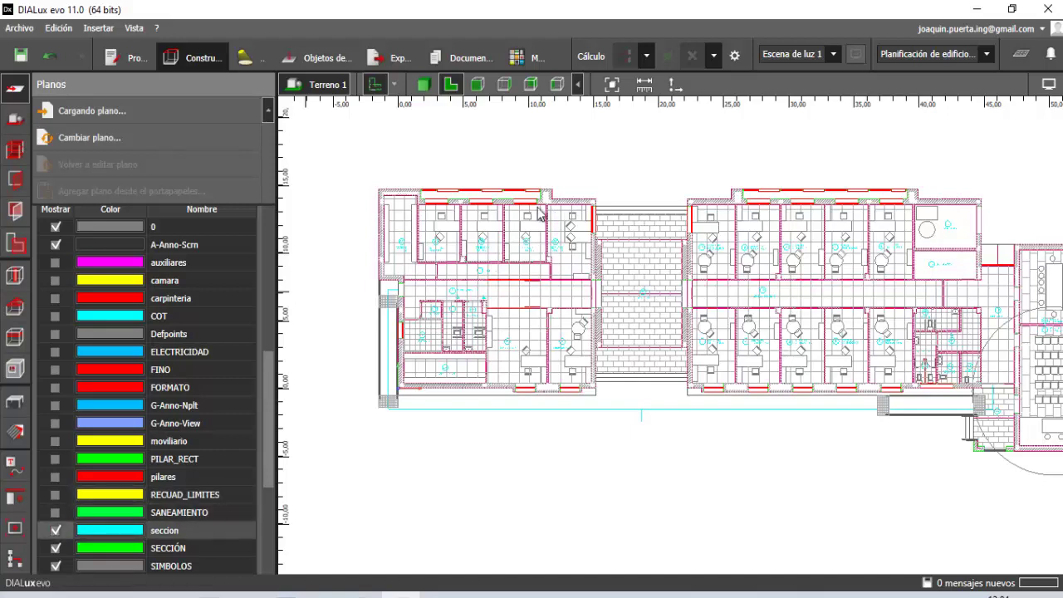
scroll(264, 421, "down", 5)
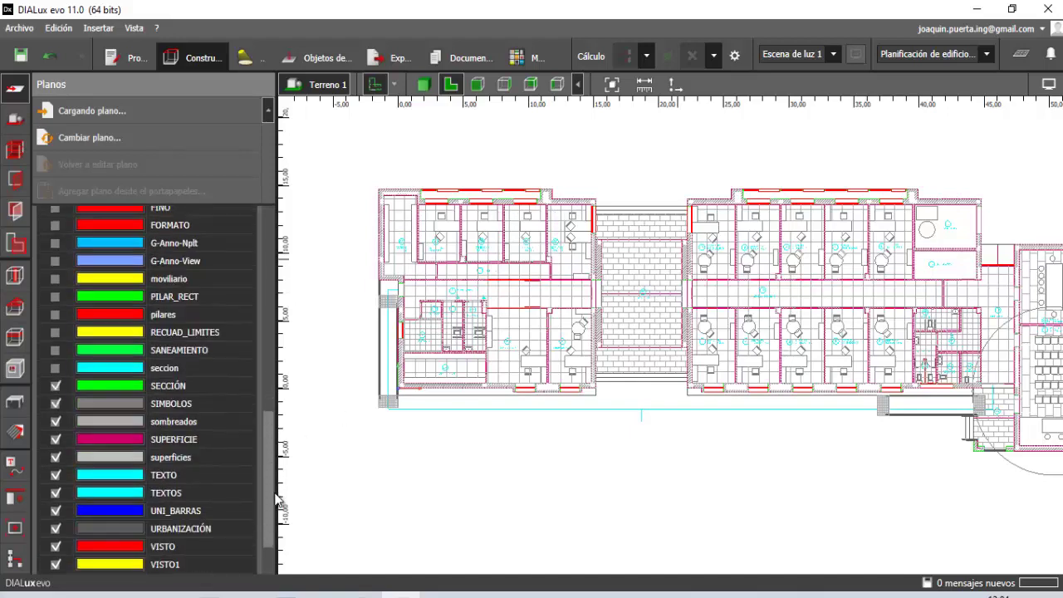
Hide the SECCIÓN layer of the CAD plan
left_click(56, 327)
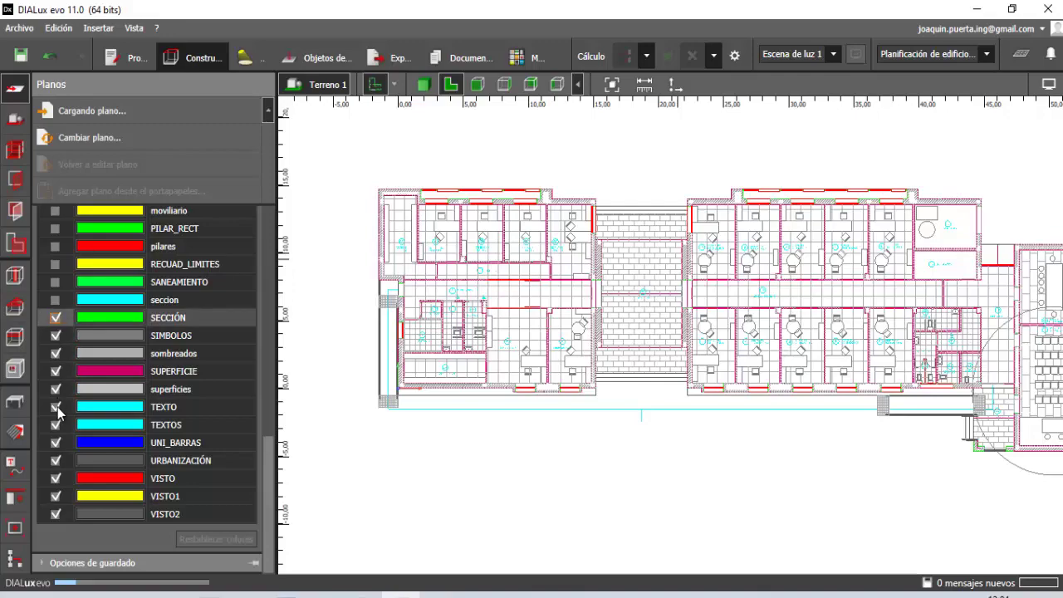
scroll(534, 368, "up", 2)
scroll(518, 340, "up", 2)
scroll(451, 302, "up", 2)
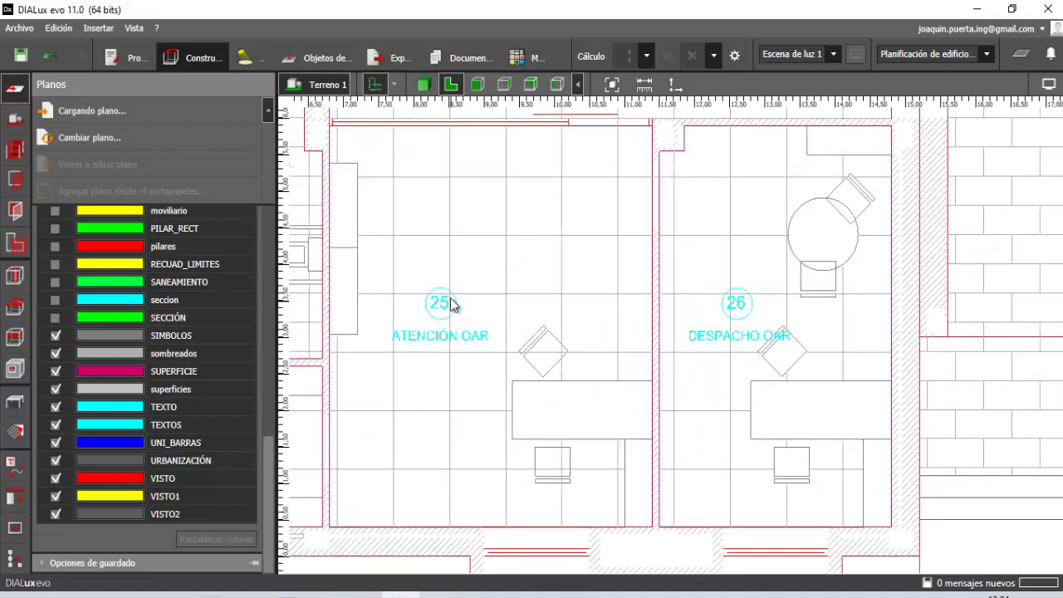
scroll(538, 344, "up", 2)
scroll(538, 339, "up", 2)
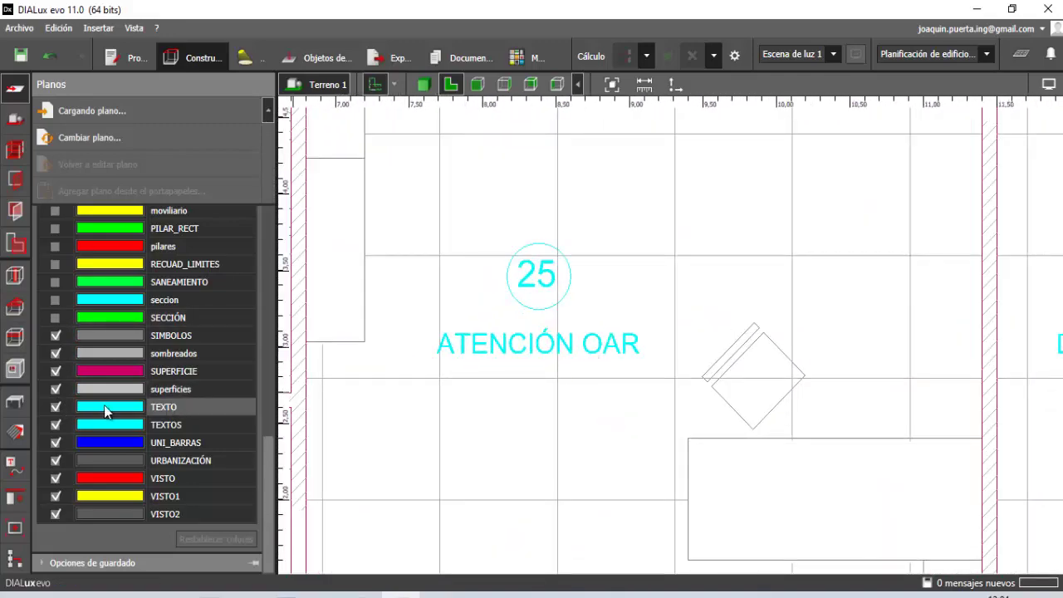
Toggle the TEXTO layer off and back on so the room labels stay visible
left_click(55, 407)
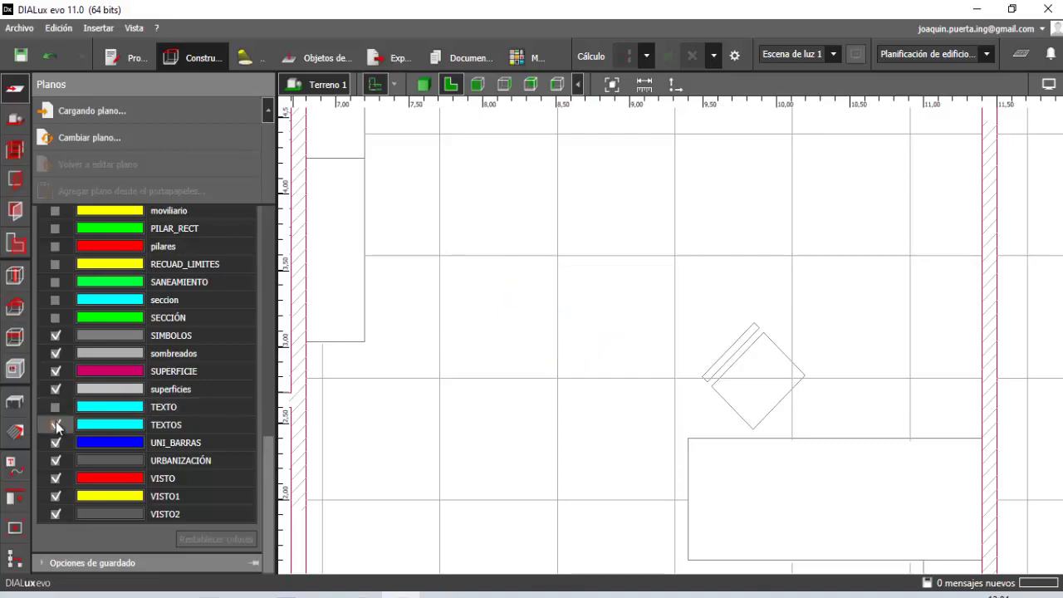
left_click(55, 407)
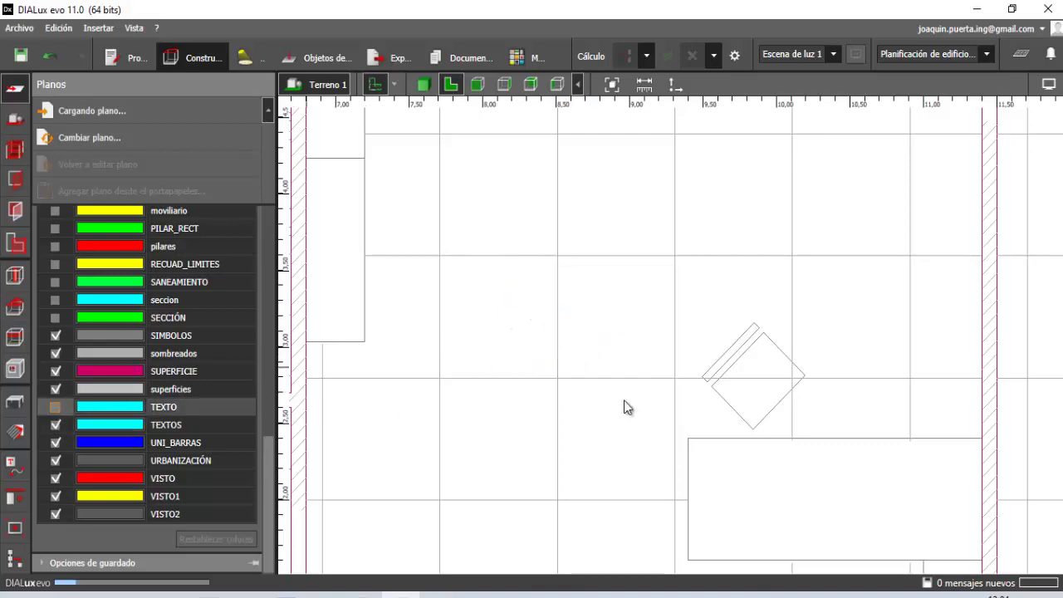
scroll(598, 354, "down", 3)
scroll(594, 304, "down", 3)
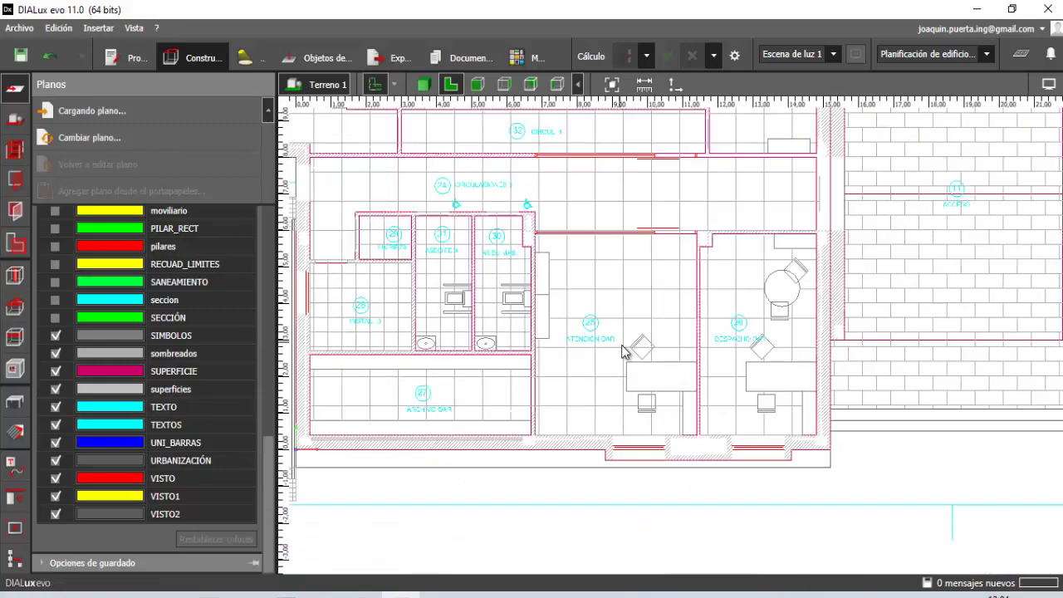
scroll(629, 349, "down", 2)
scroll(270, 453, "up", 5)
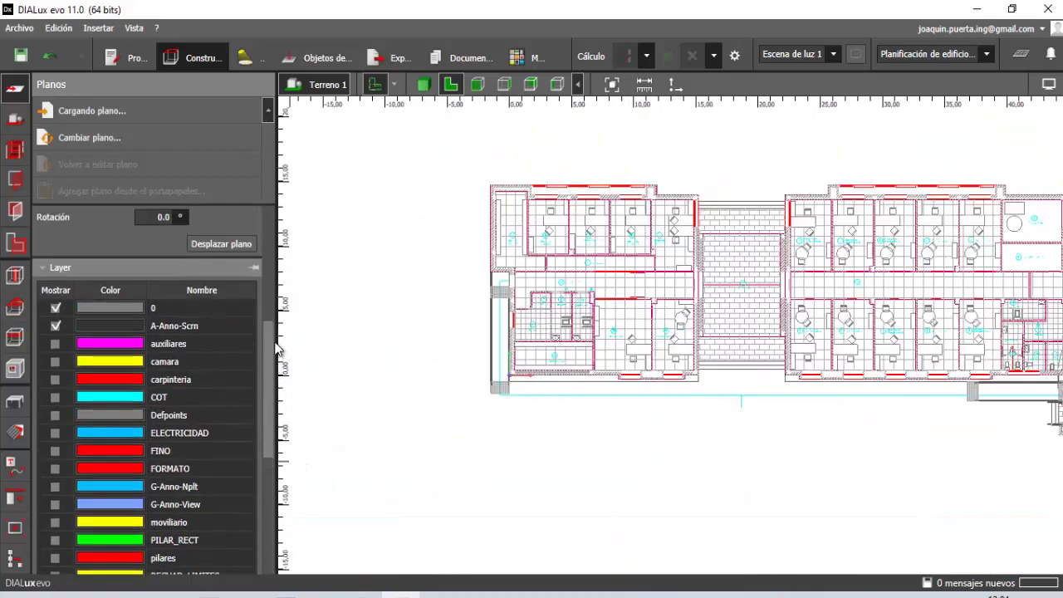
left_click(42, 320)
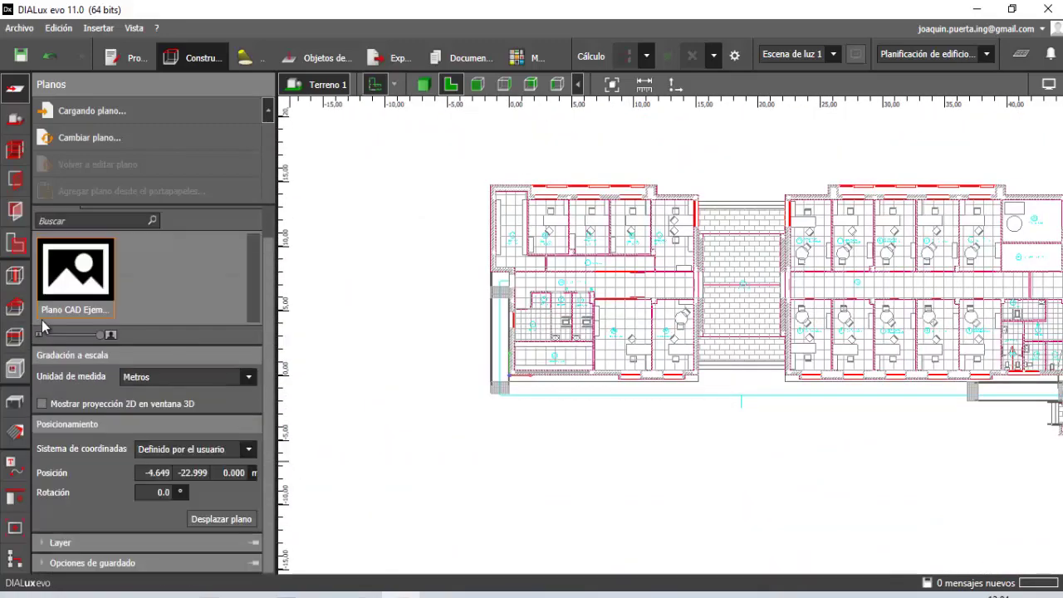
left_click(45, 564)
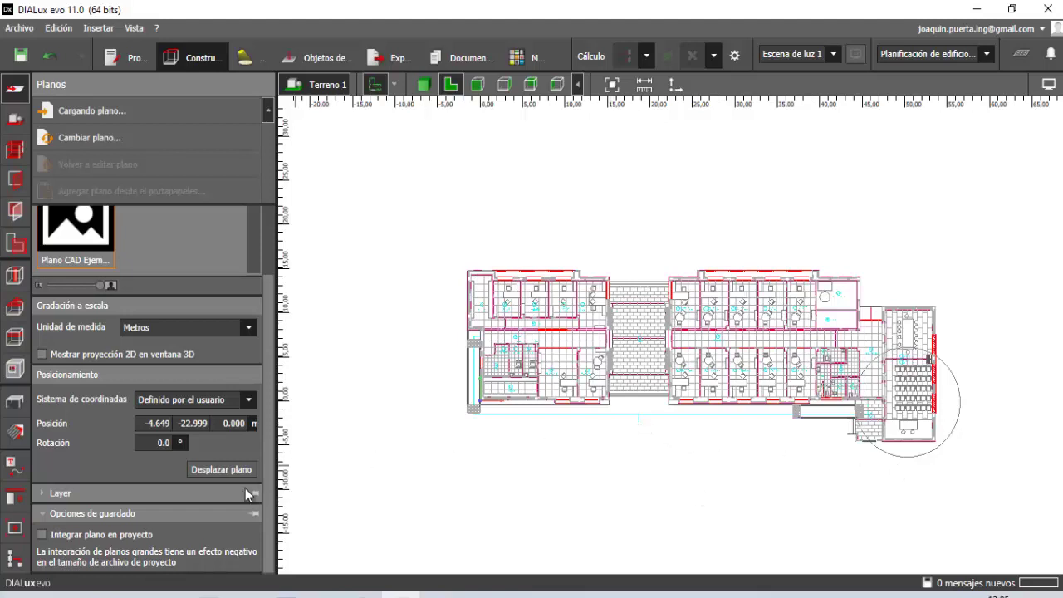
left_click(56, 515)
scroll(731, 374, "up", 2)
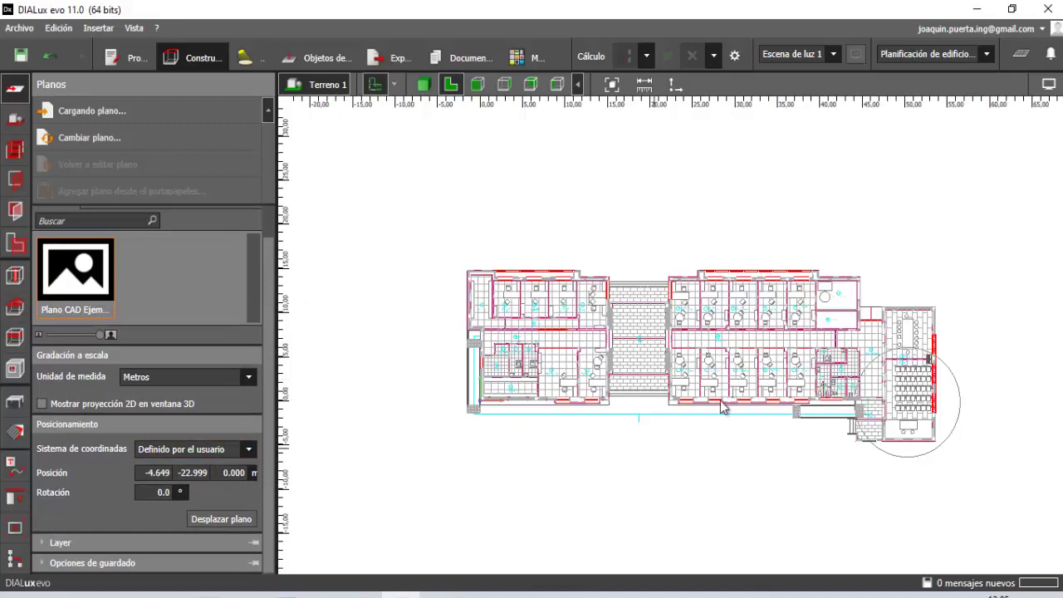
scroll(739, 375, "up", 1)
scroll(744, 386, "down", 2)
scroll(662, 352, "down", 1)
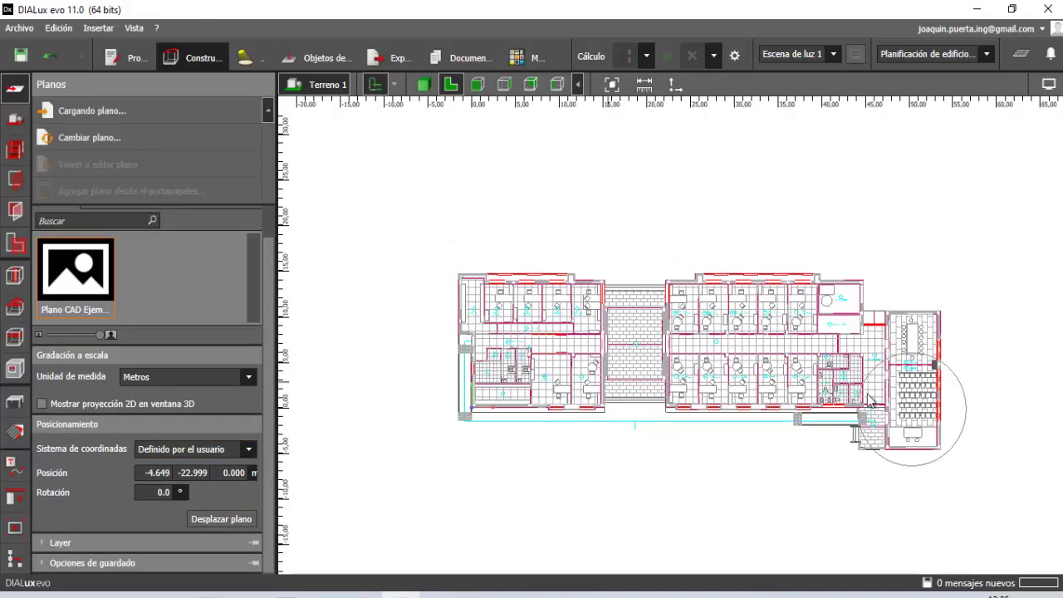
scroll(586, 321, "up", 1)
scroll(594, 324, "up", 1)
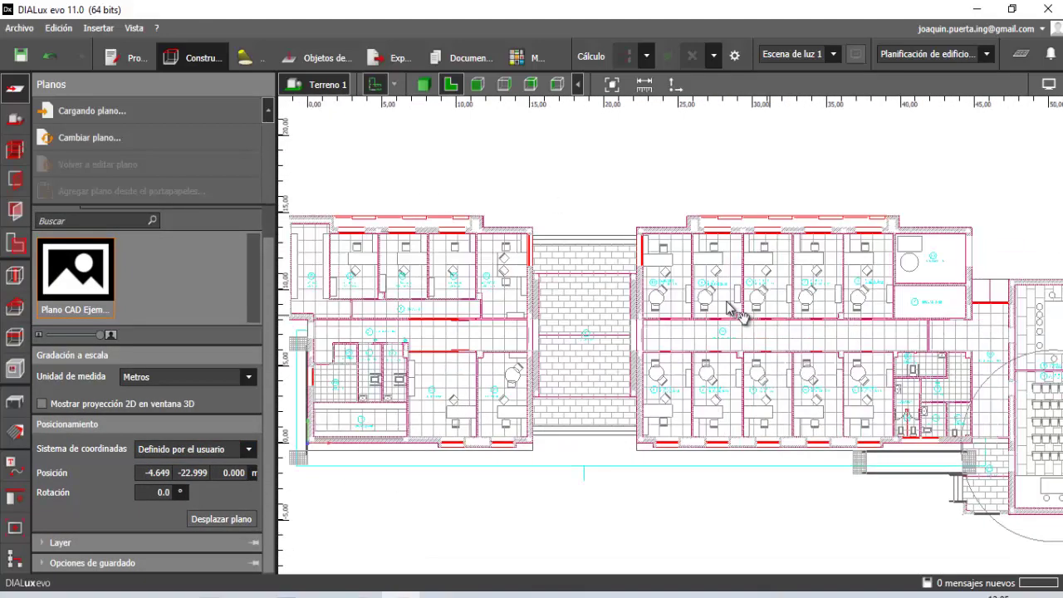
scroll(748, 249, "down", 2)
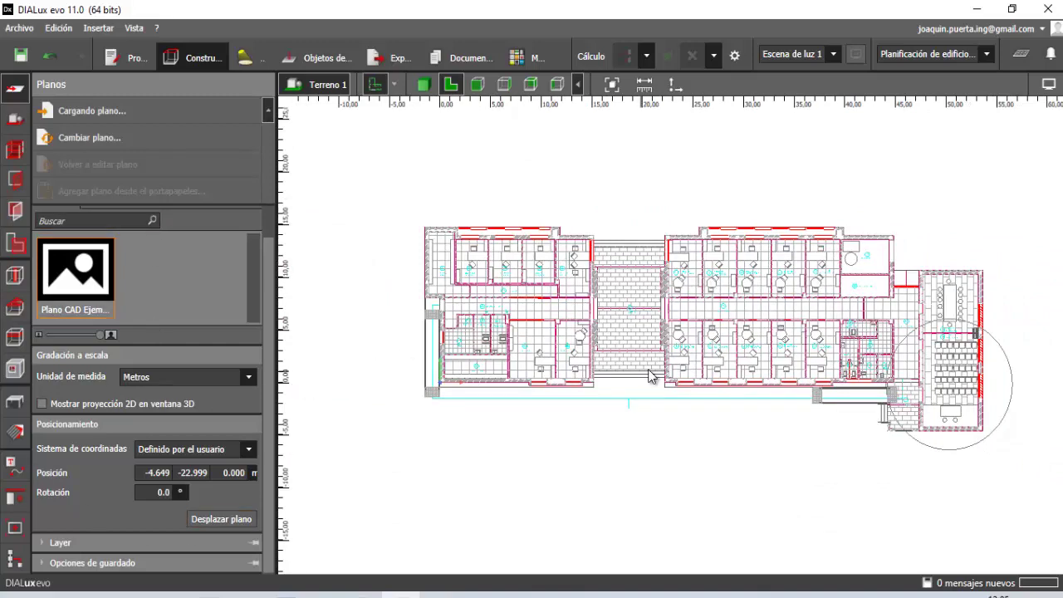
scroll(569, 359, "up", 1)
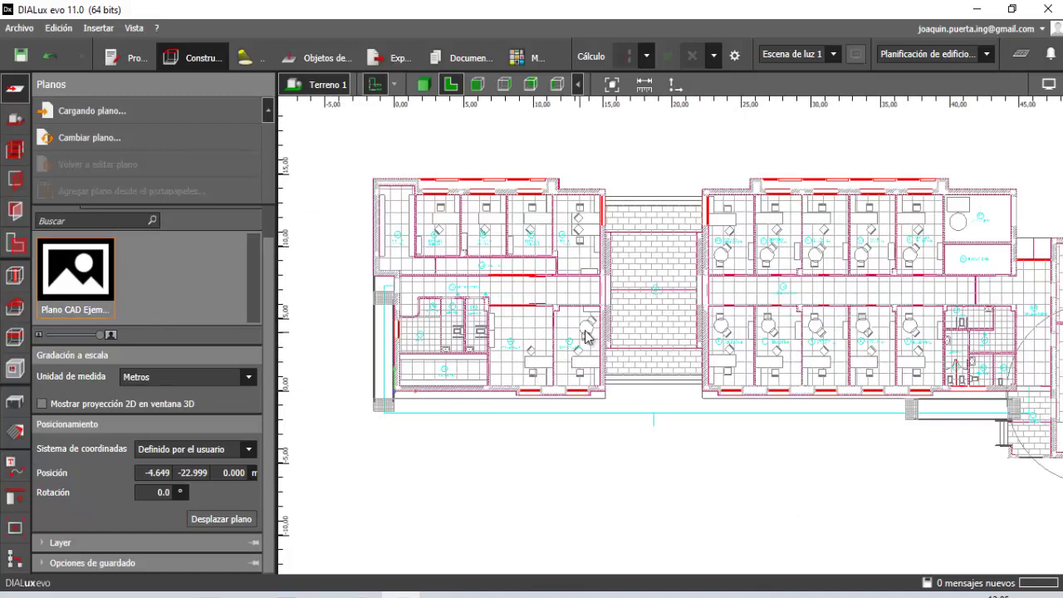
scroll(586, 336, "down", 1)
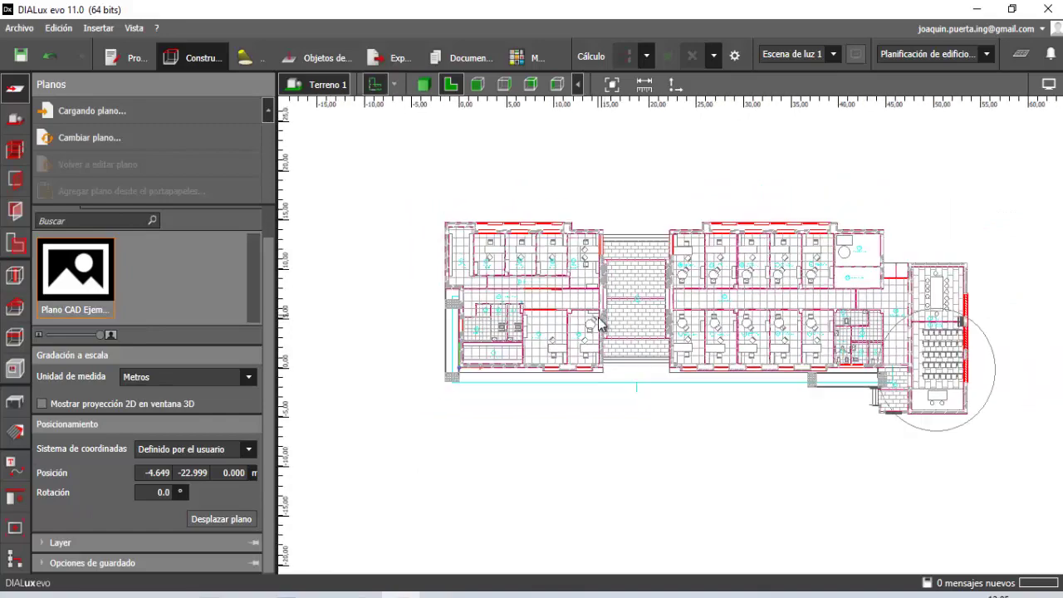
Open the settings for the Terreno 1 site
left_click(14, 121)
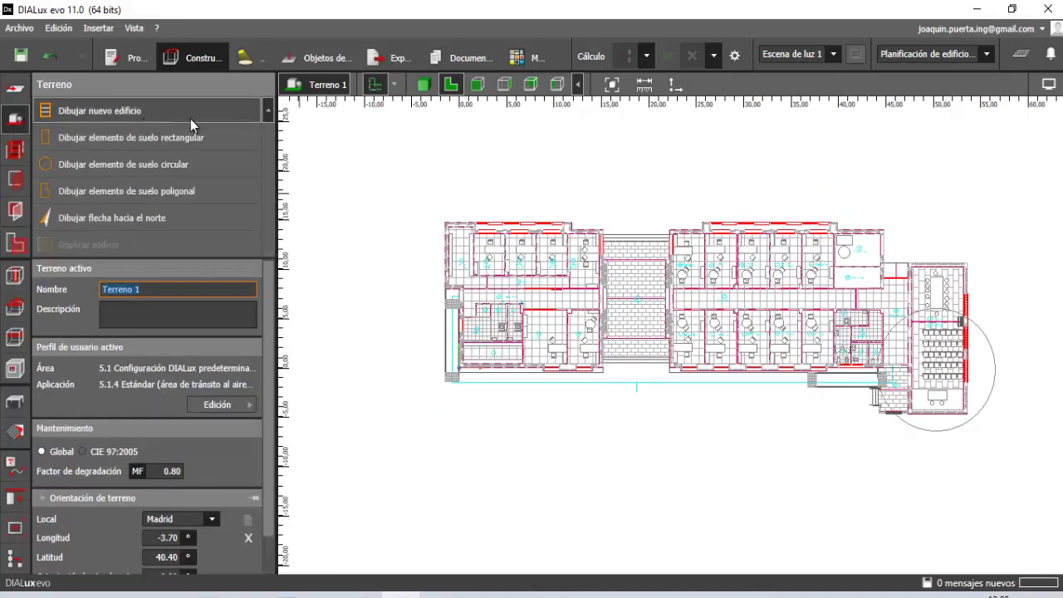
scroll(678, 201, "up", 2)
scroll(677, 202, "down", 1)
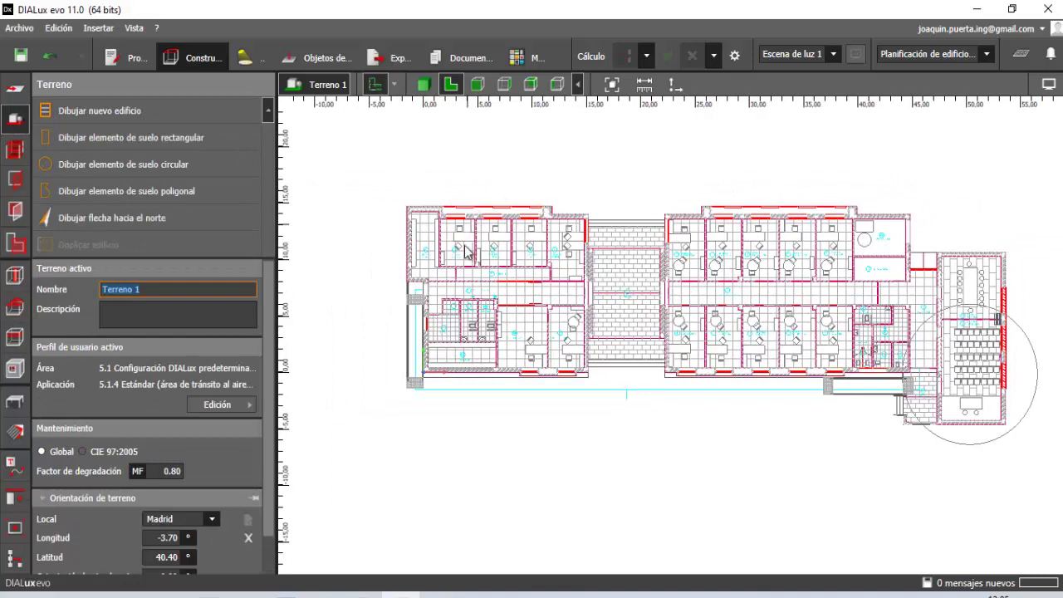
scroll(648, 249, "up", 1)
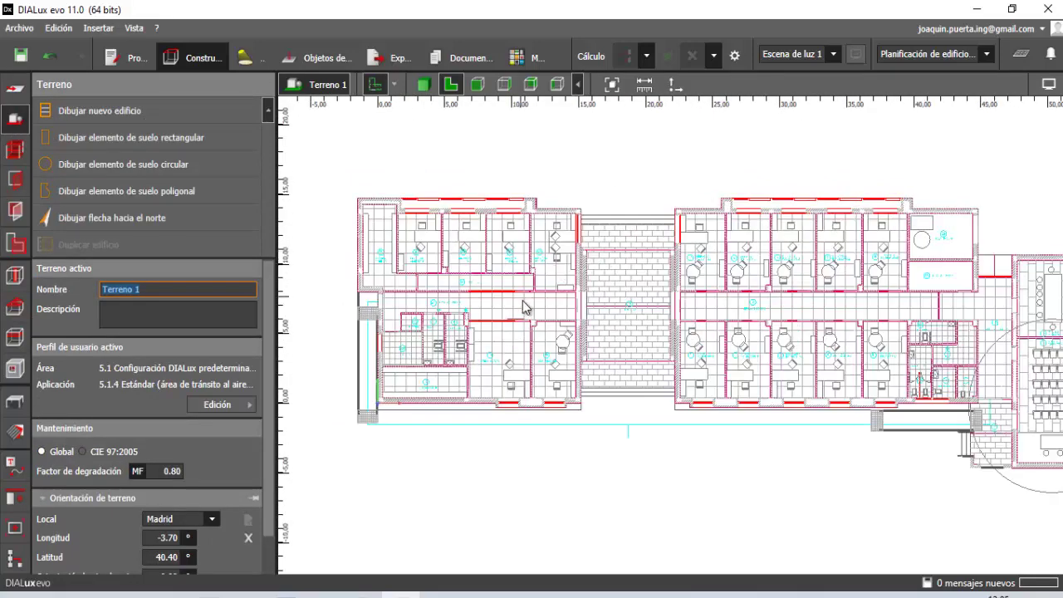
scroll(497, 255, "down", 1)
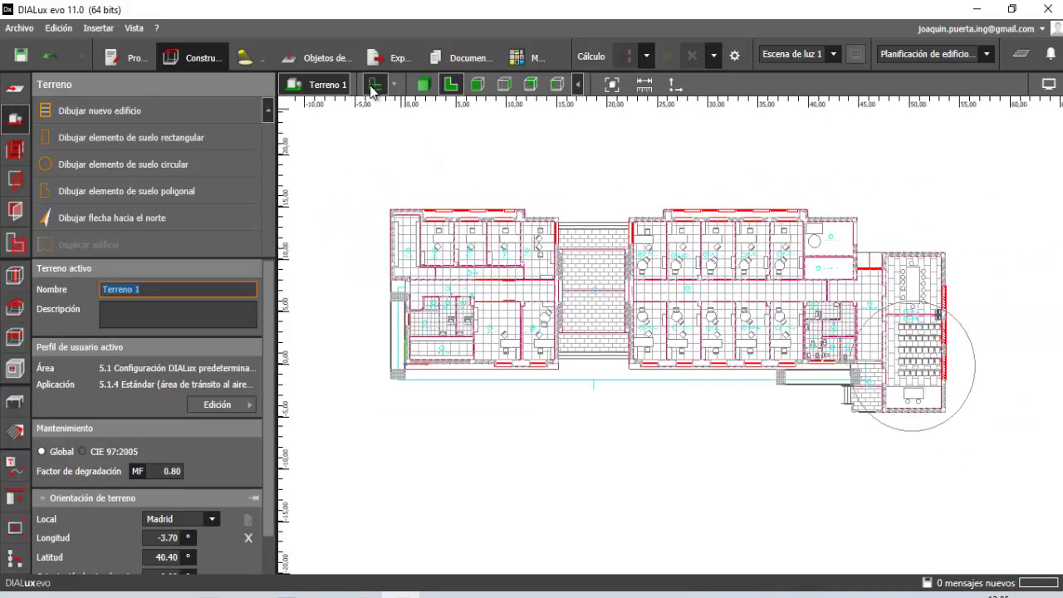
Toggle the office CAD plan's visibility off and on, leaving it shown, then open Planos properties
left_click(396, 85)
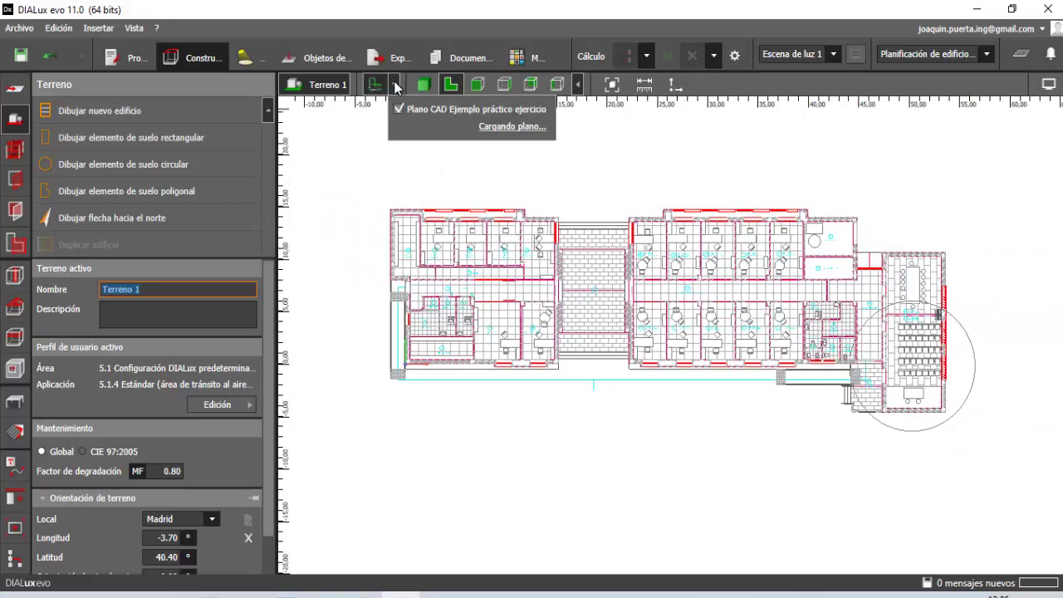
left_click(402, 108)
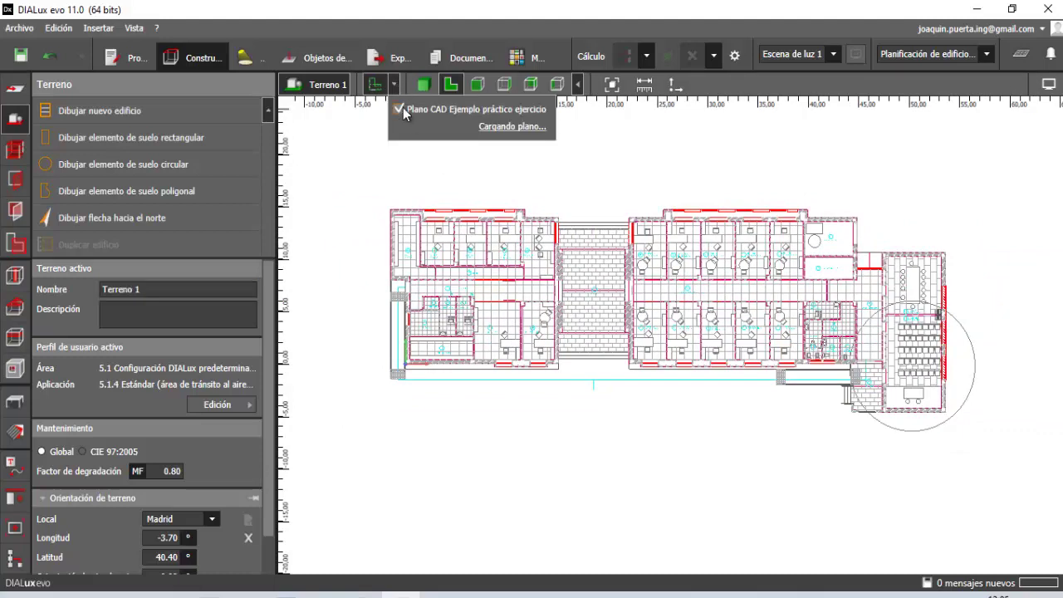
left_click(401, 108)
left_click(400, 108)
left_click(399, 108)
left_click(399, 109)
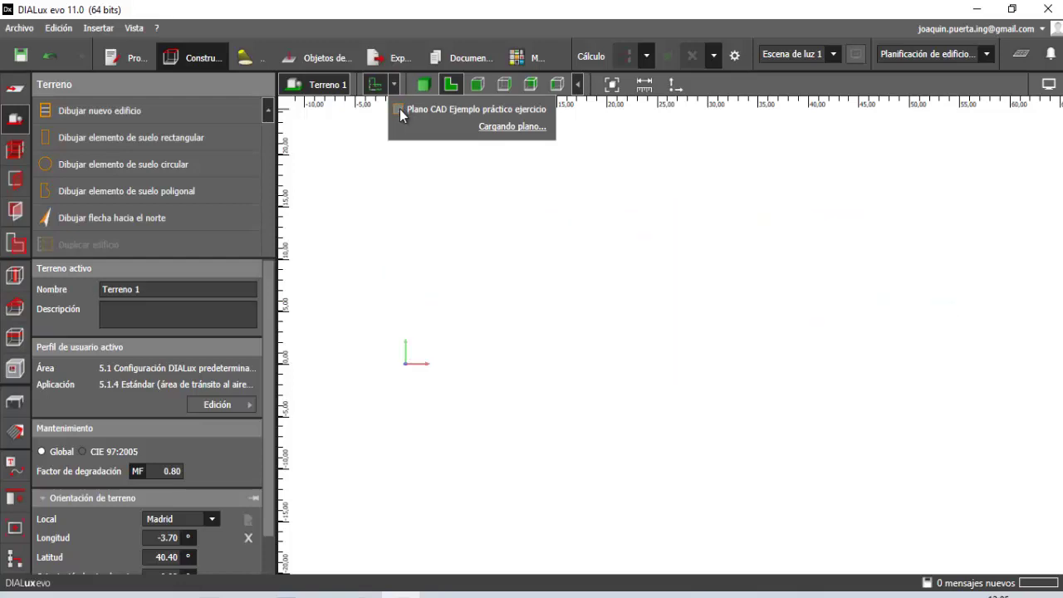
left_click(400, 109)
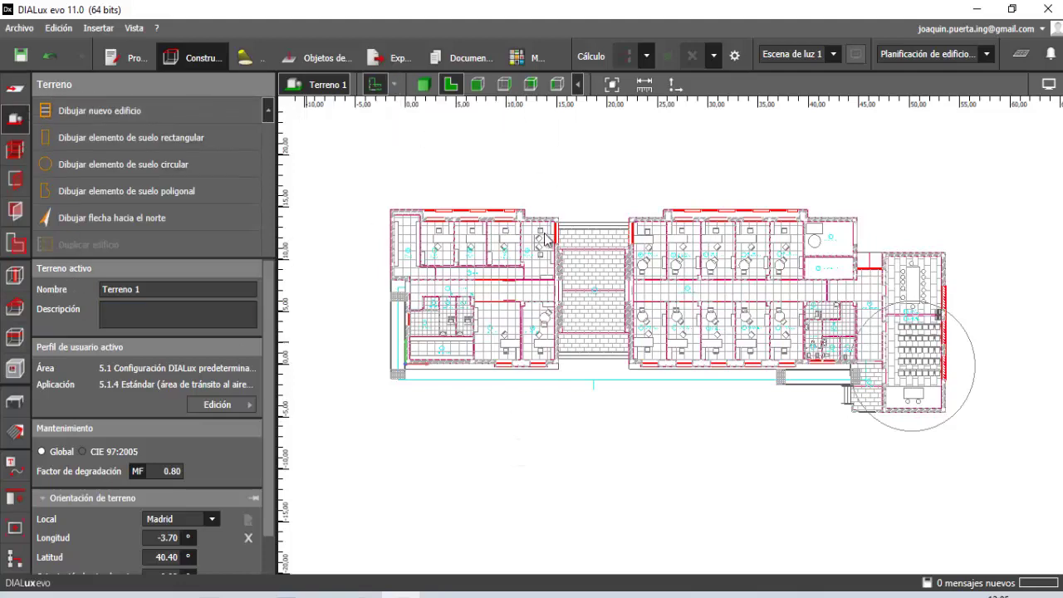
left_click(540, 266)
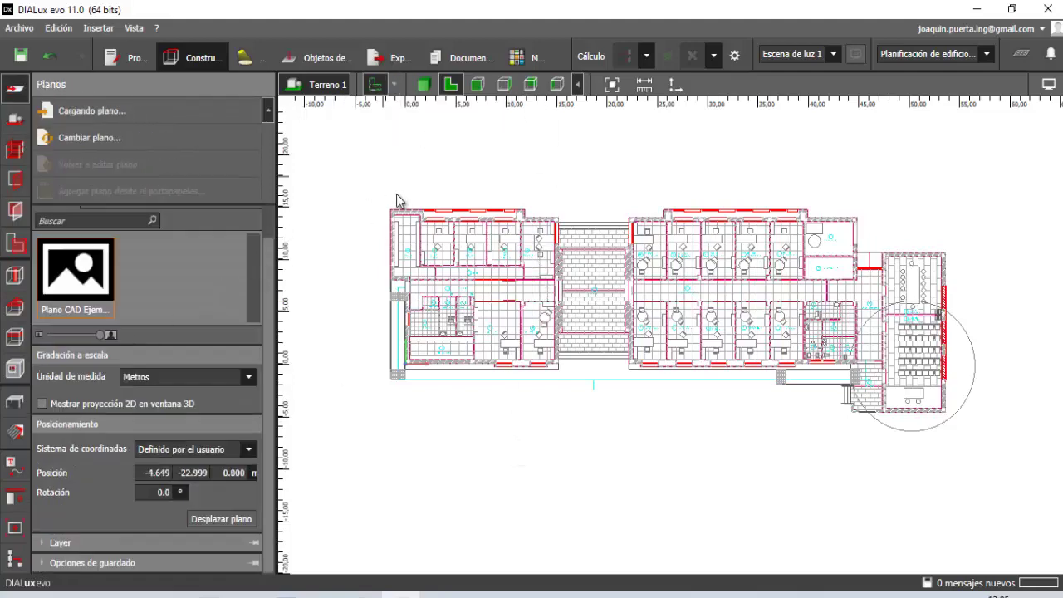
scroll(498, 324, "down", 2)
scroll(512, 299, "up", 3)
scroll(511, 299, "down", 1)
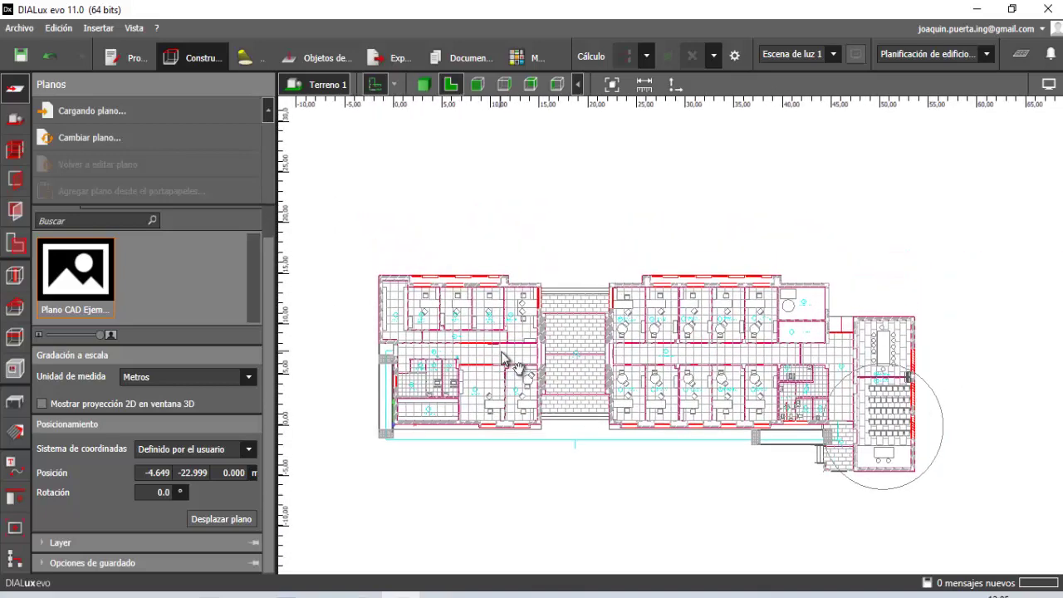
scroll(506, 363, "down", 2)
scroll(506, 363, "down", 1)
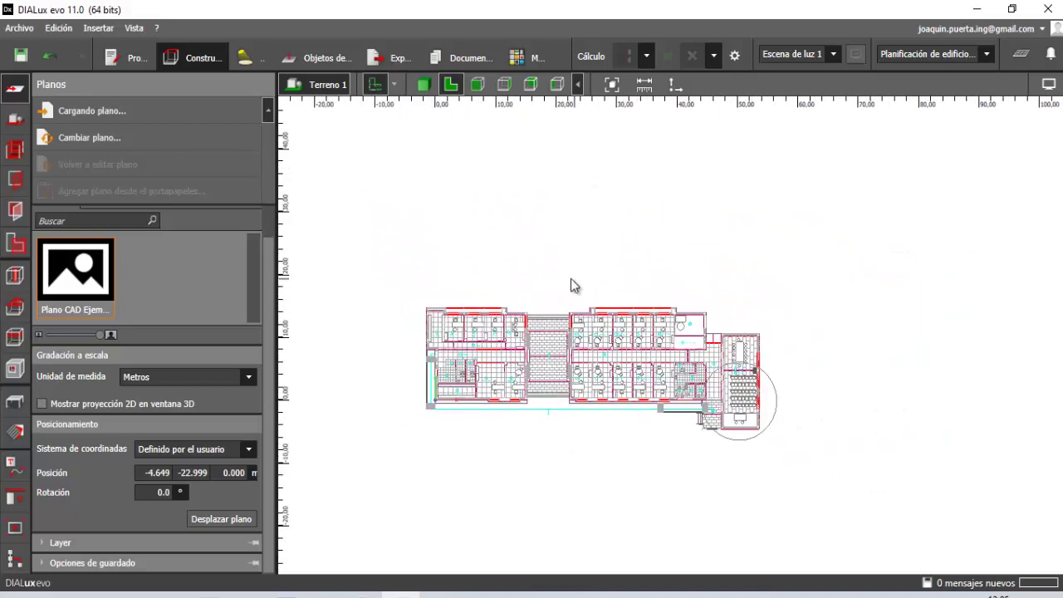
scroll(479, 336, "up", 2)
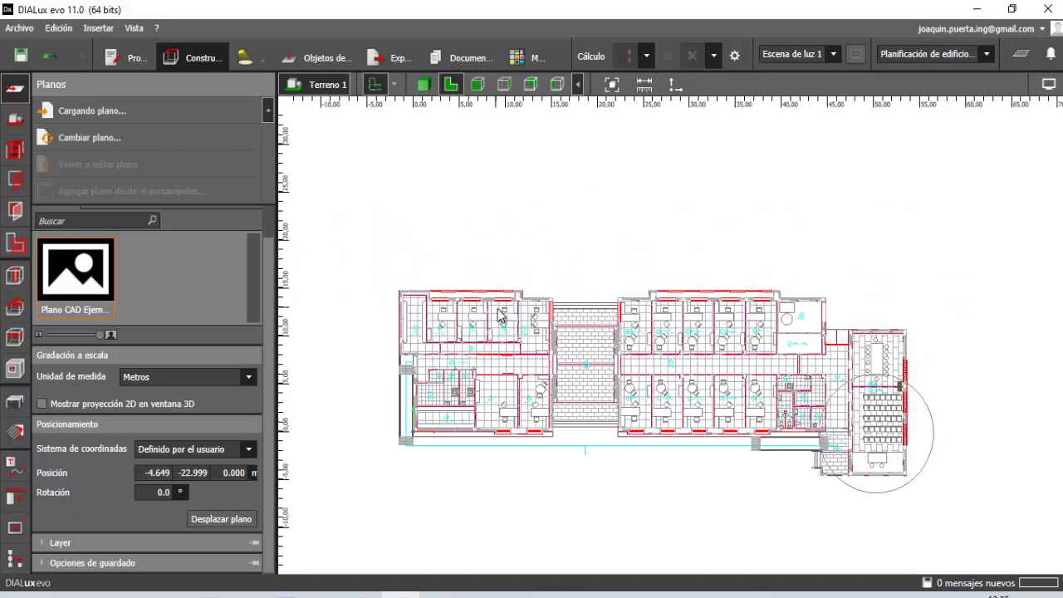
scroll(500, 316, "down", 1)
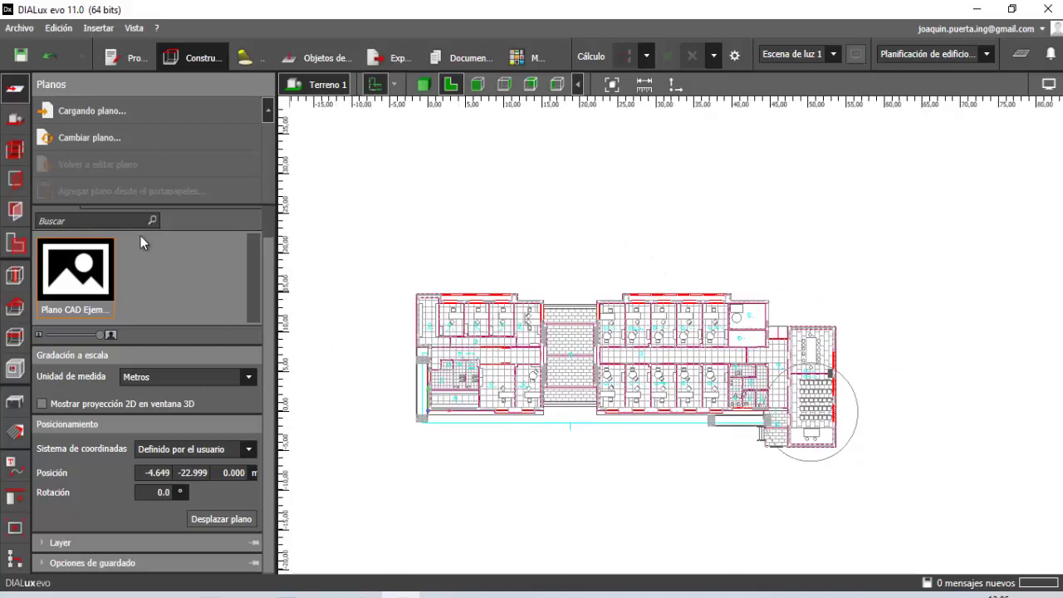
Load the 'Estación de servicio - Gasolinera - Dialux' DWG as a second plan
left_click(90, 111)
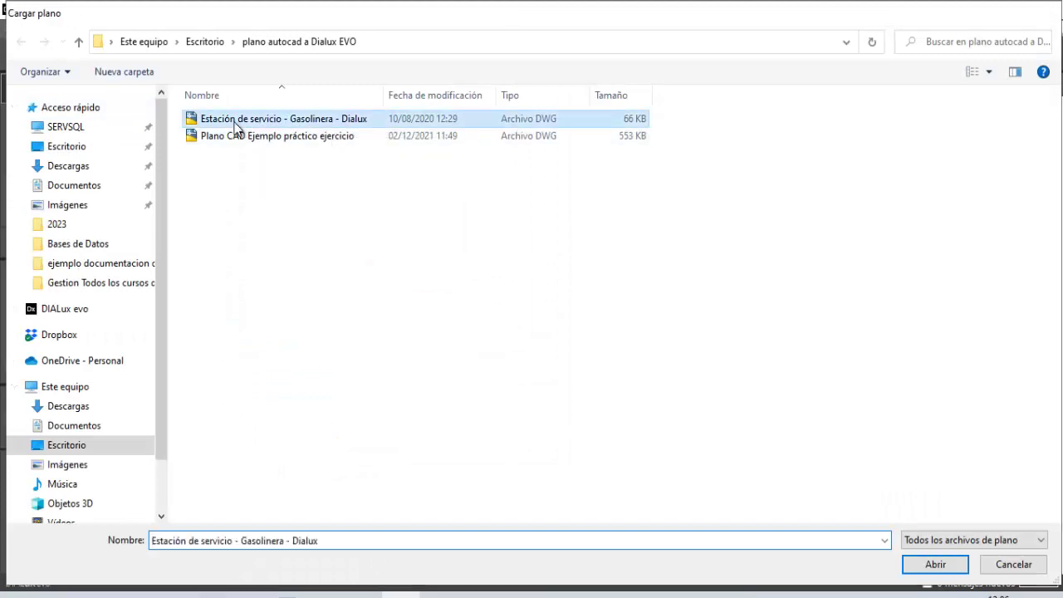
double_click(261, 121)
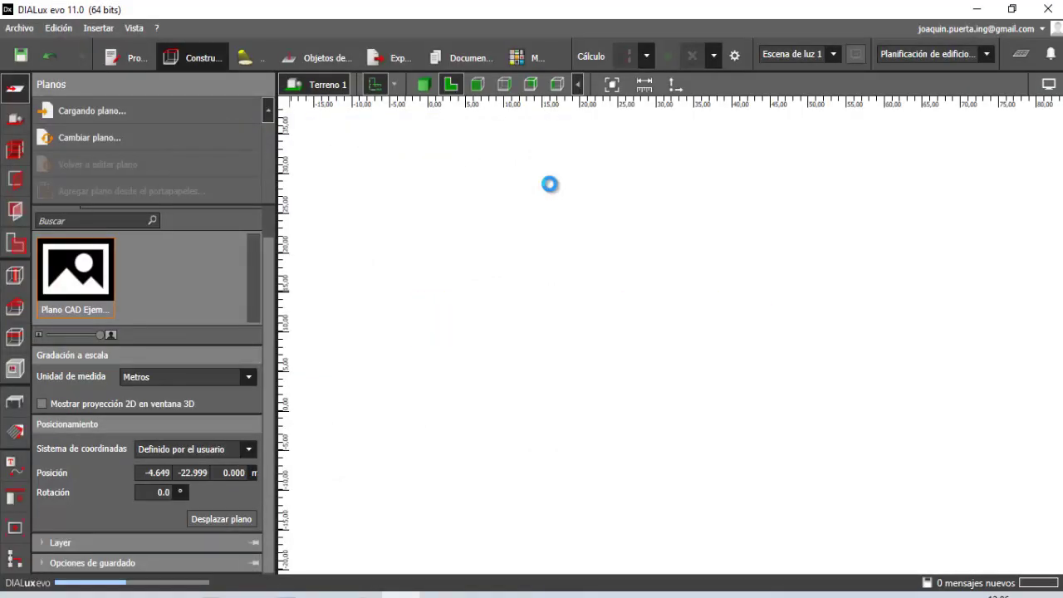
Set the gas-station plan's origin and X-axis at a wall corner, units in Metros, and finish the import
scroll(537, 279, "down", 5)
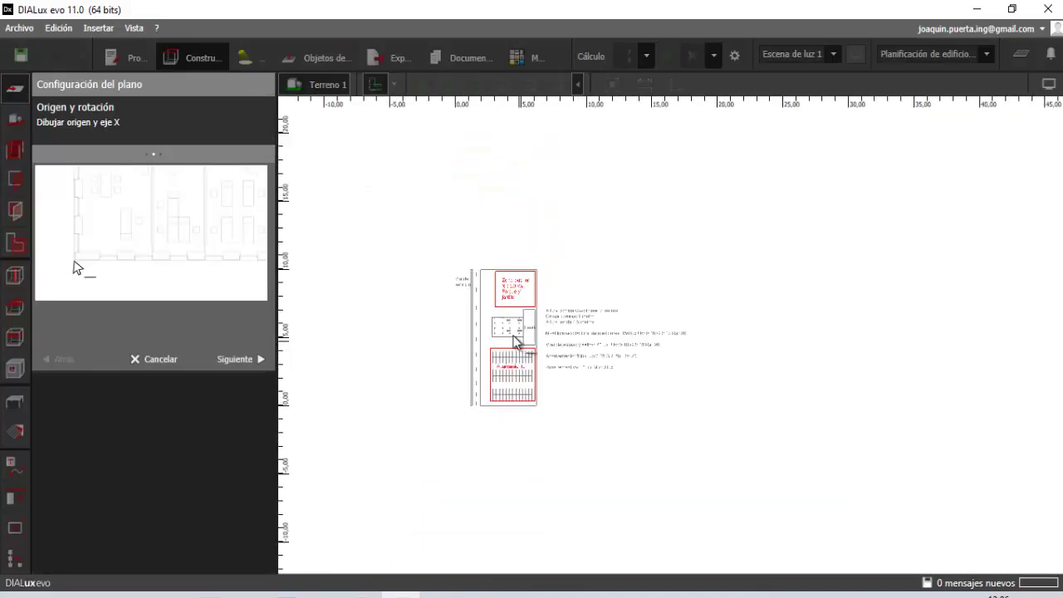
scroll(556, 303, "up", 2)
scroll(573, 287, "up", 3)
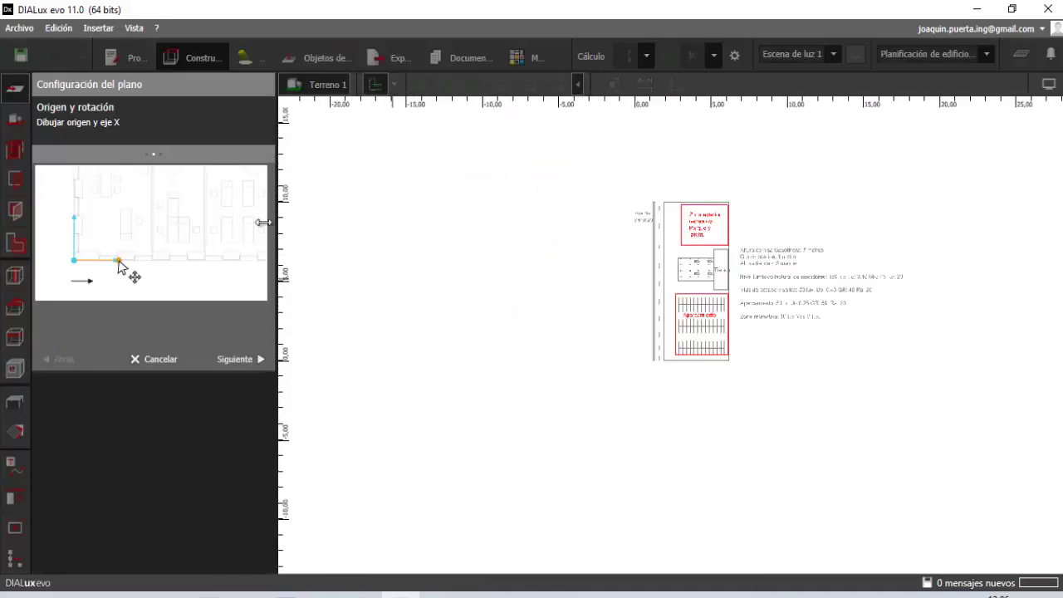
scroll(641, 285, "up", 3)
scroll(642, 284, "up", 3)
scroll(629, 348, "up", 2)
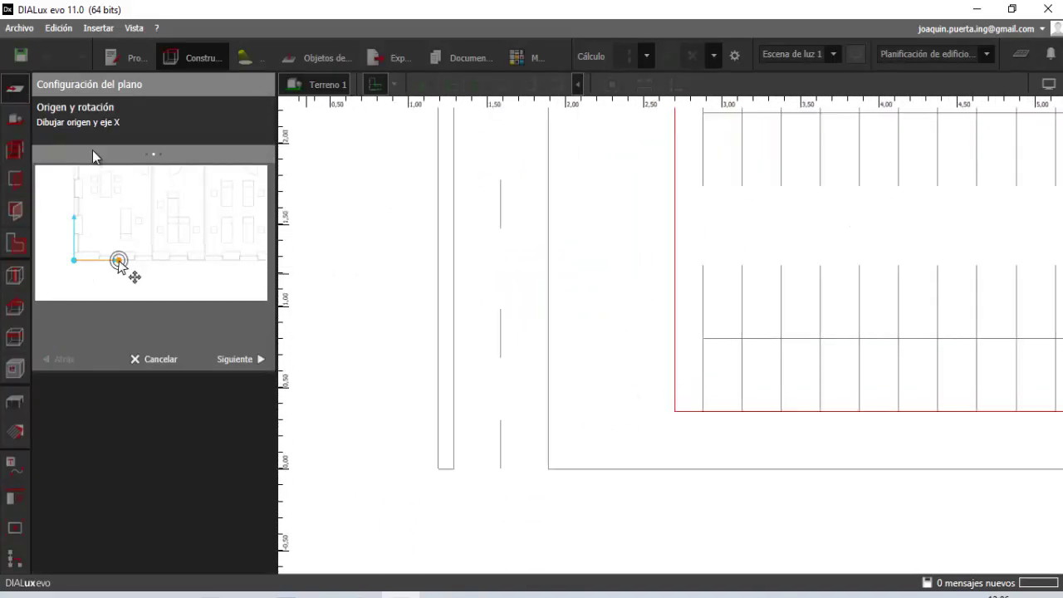
left_click(548, 469)
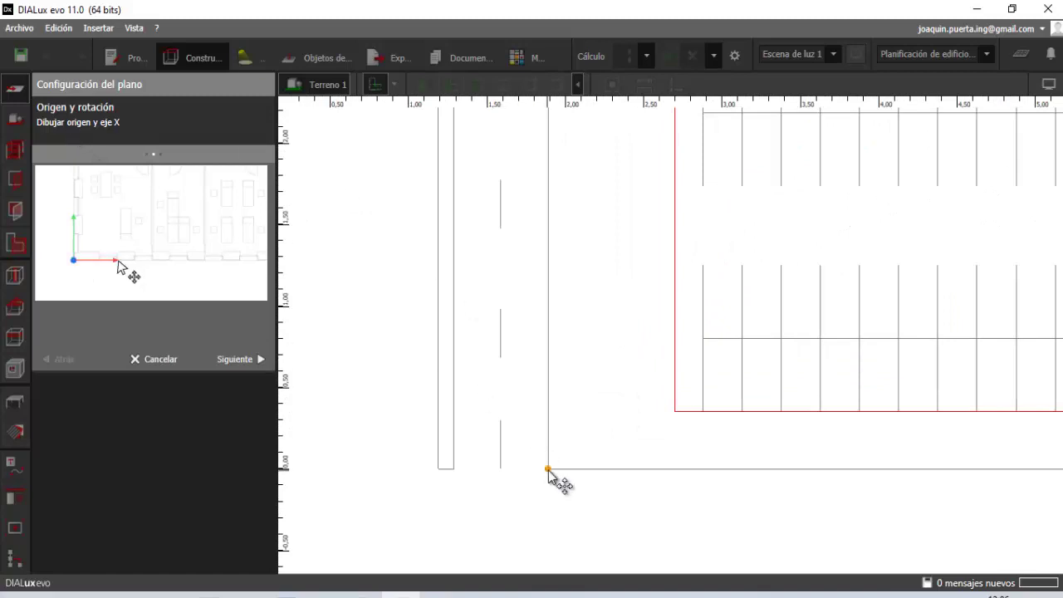
left_click(683, 482)
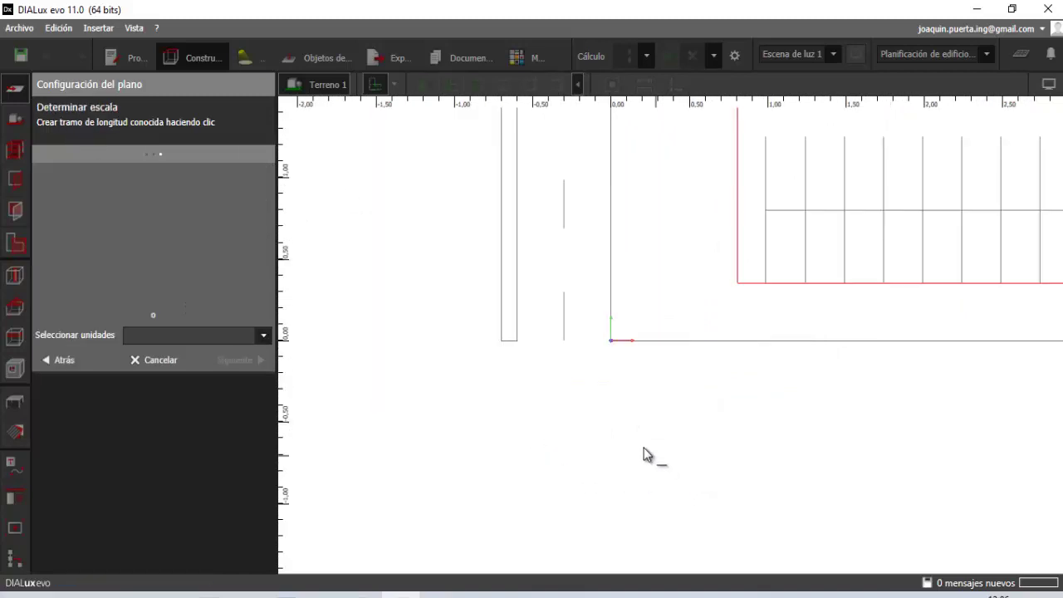
left_click(231, 335)
left_click(172, 385)
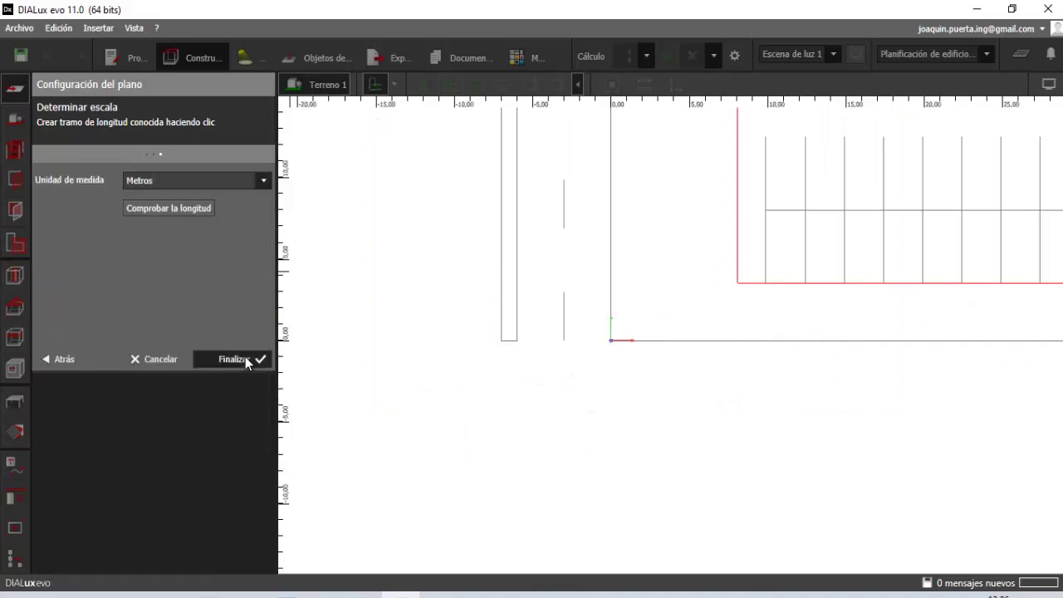
left_click(245, 358)
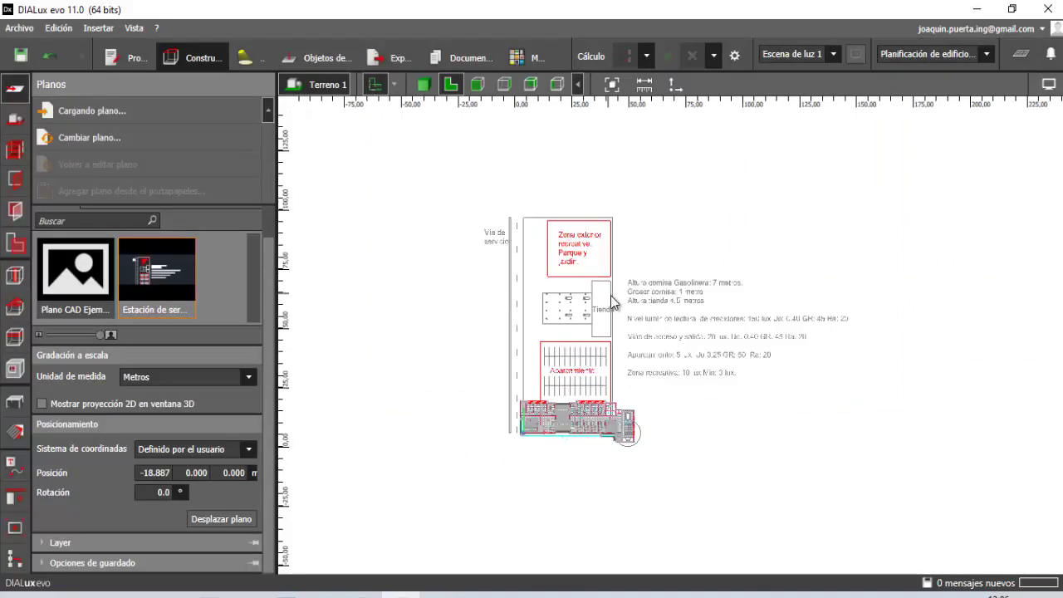
scroll(610, 302, "down", 5)
scroll(629, 352, "down", 3)
left_click(423, 85)
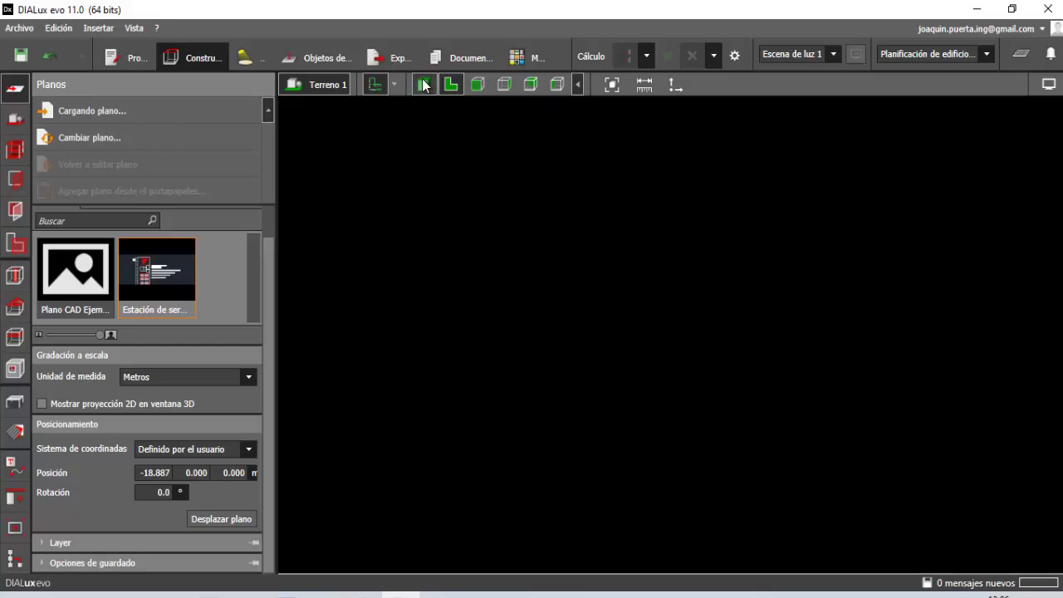
mouse_move(732, 294)
right_mouse_down()
mouse_move(684, 374)
mouse_move(643, 412)
mouse_move(681, 270)
right_mouse_up()
scroll(607, 150, "up", 2)
left_click(459, 85)
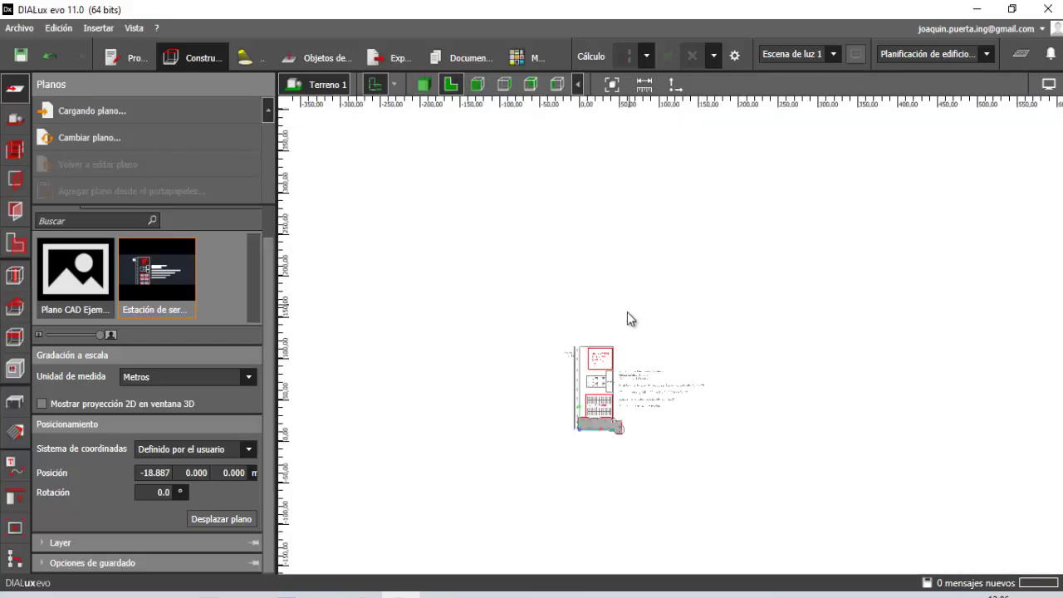
scroll(615, 365, "up", 3)
scroll(629, 382, "up", 3)
scroll(629, 382, "down", 3)
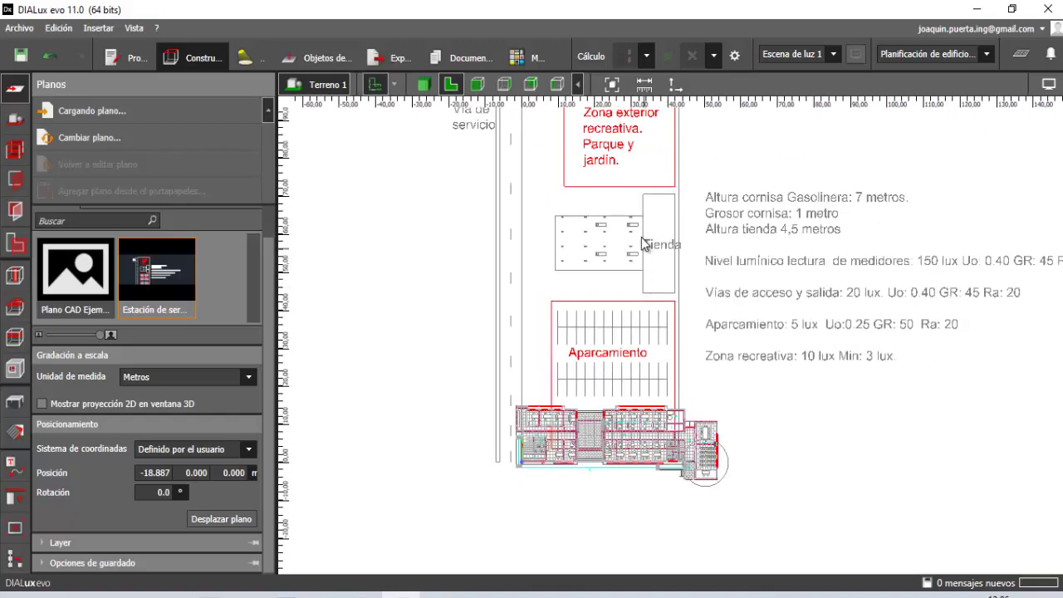
scroll(600, 368, "up", 4)
scroll(599, 367, "down", 1)
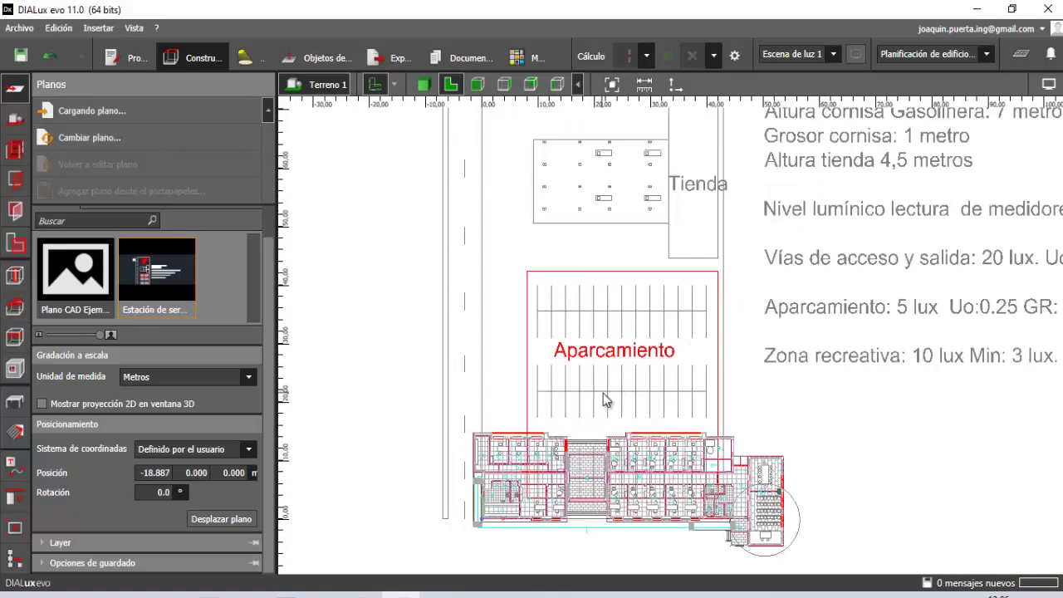
scroll(595, 366, "down", 2)
scroll(532, 333, "down", 2)
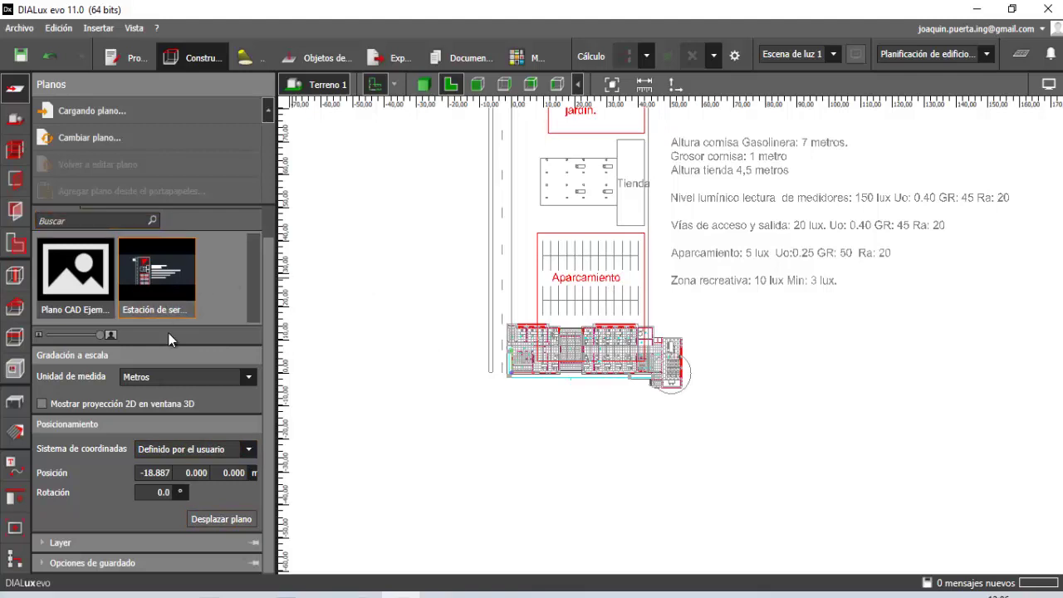
Shift the service-station plan up to Y 42.500, above the office plan
left_click(218, 521)
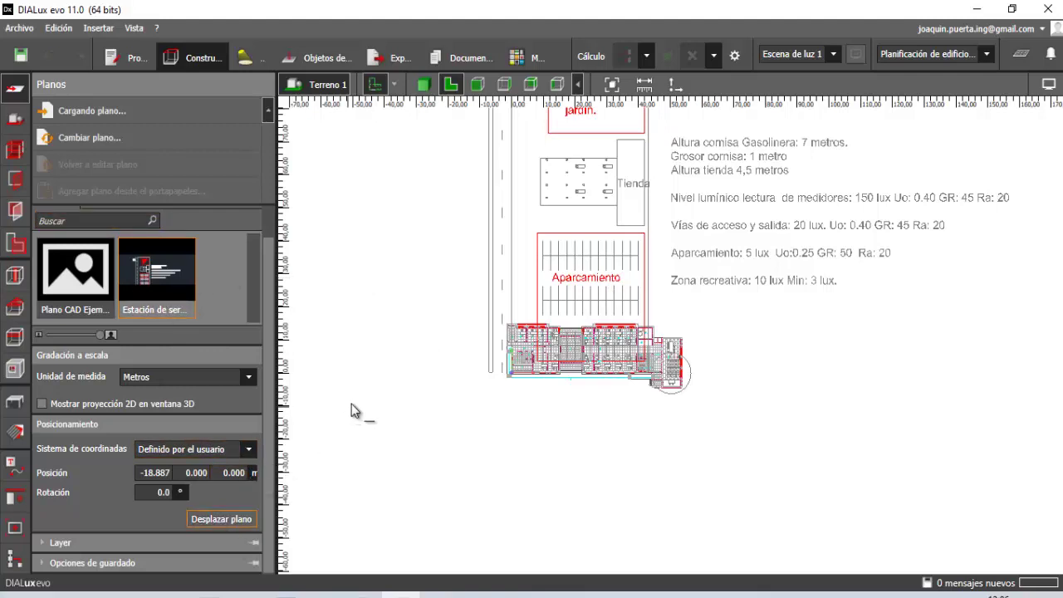
left_click(466, 359)
left_click(453, 206)
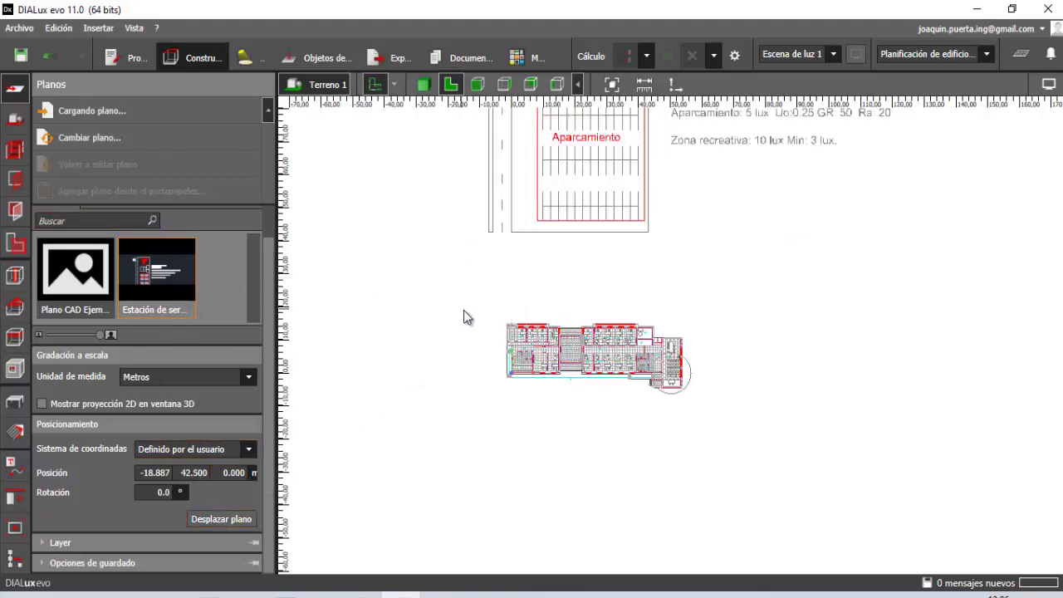
Zoom out to show the whole service-station plan with outdoor zones, parking and lighting notes
scroll(553, 261, "down", 1)
scroll(610, 204, "down", 1)
scroll(560, 185, "down", 1)
scroll(423, 206, "down", 1)
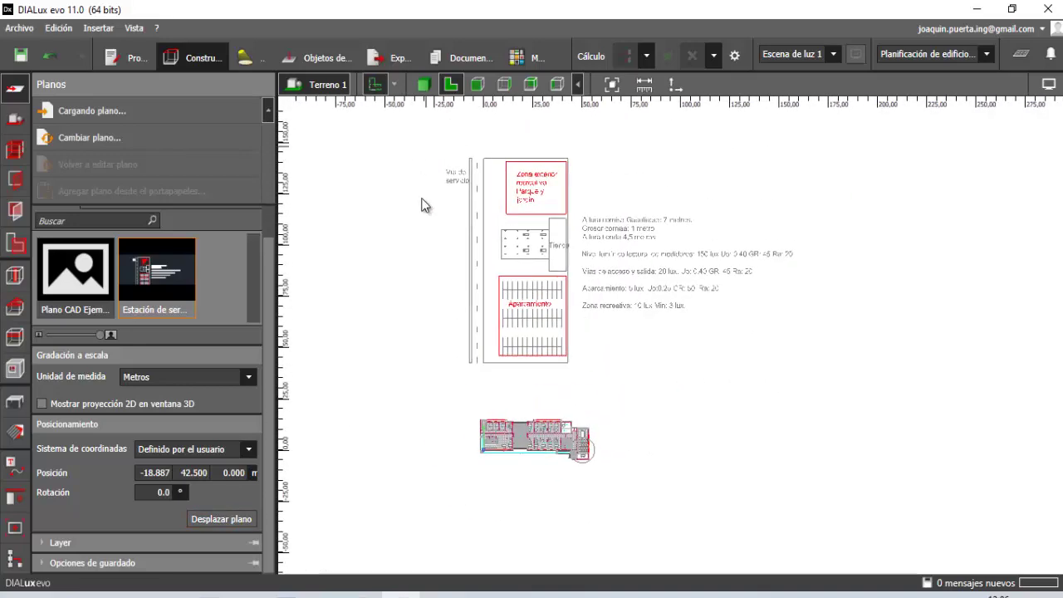
scroll(511, 389, "up", 1)
scroll(558, 426, "up", 2)
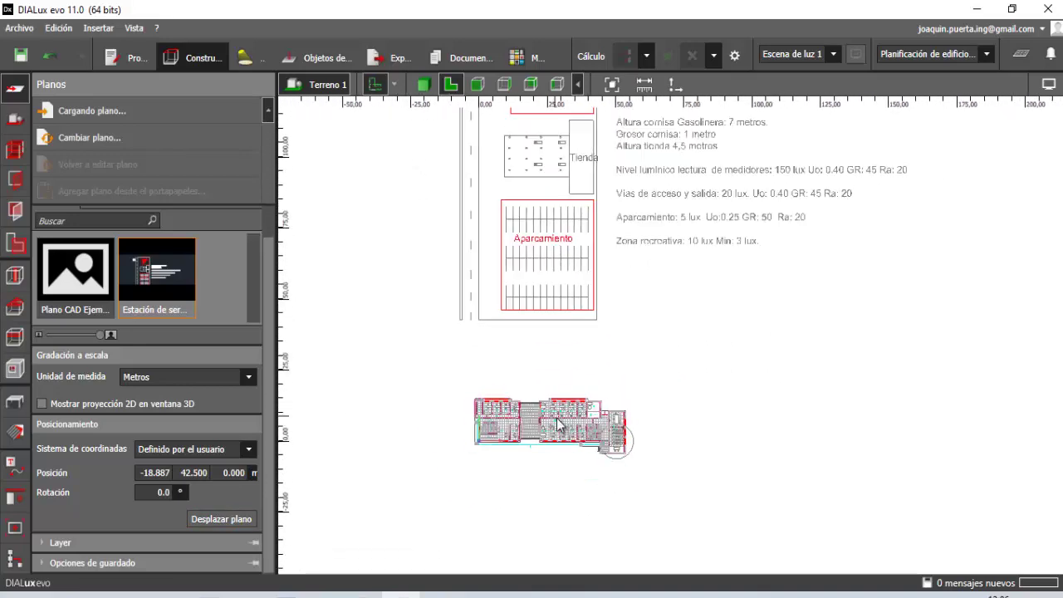
scroll(559, 426, "down", 1)
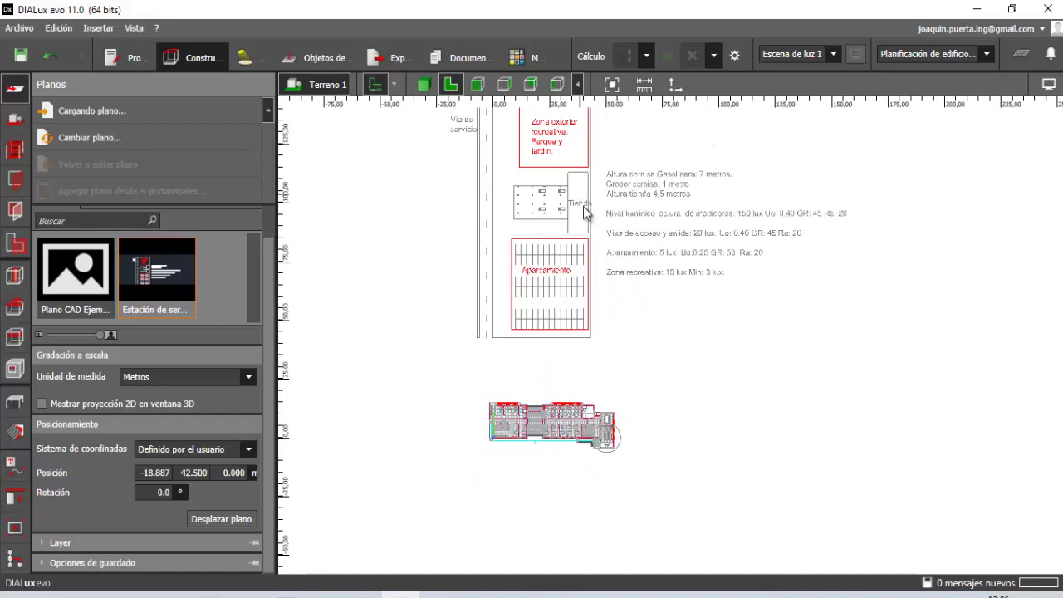
scroll(560, 354, "up", 1)
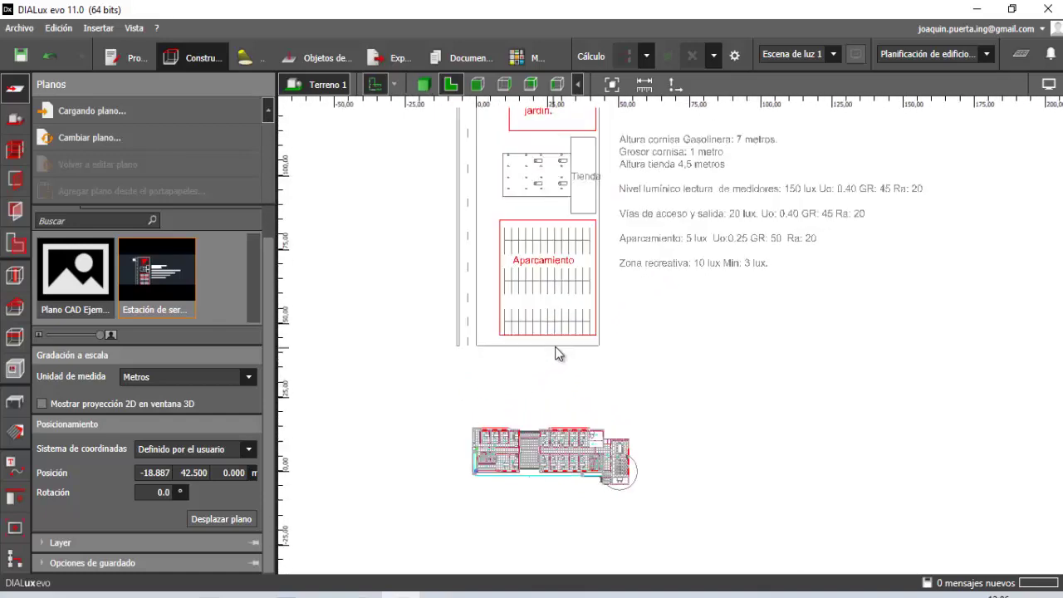
scroll(549, 408, "up", 1)
scroll(577, 327, "up", 1)
scroll(581, 324, "up", 1)
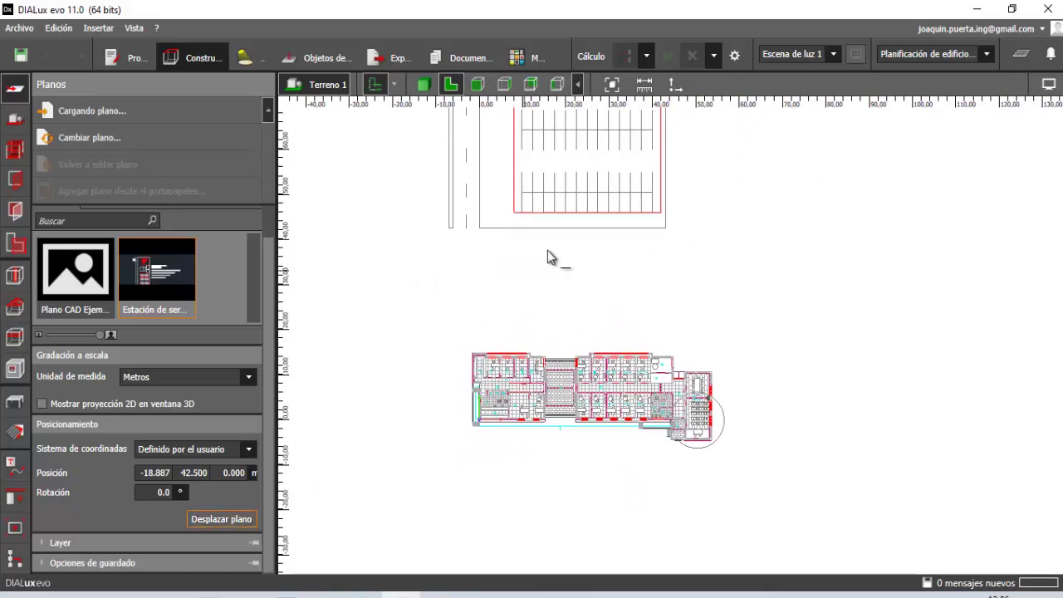
scroll(549, 257, "down", 2)
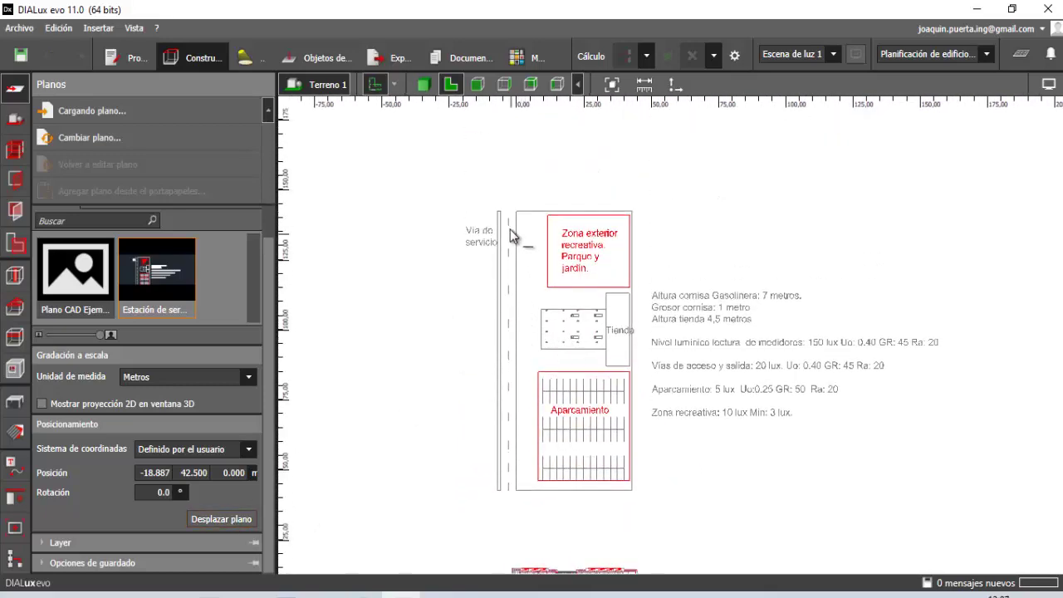
Move the site plan by its reference corner to a new spot near the office plan
left_click(516, 213)
middle_click_drag(655, 444, 661, 225)
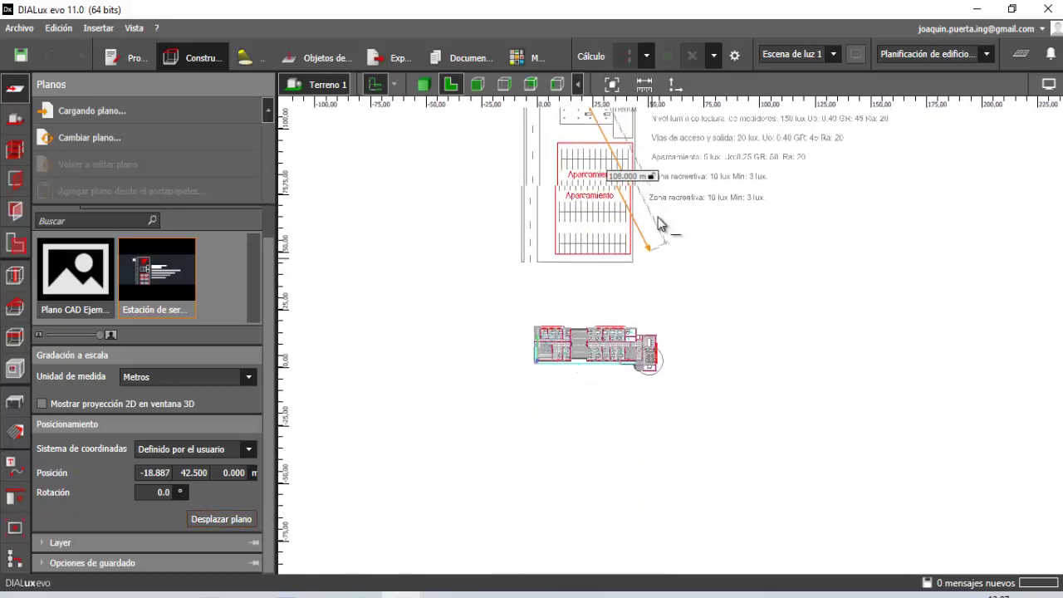
scroll(565, 356, "up", 2)
scroll(515, 366, "up", 2)
scroll(425, 373, "up", 1)
scroll(435, 269, "up", 1)
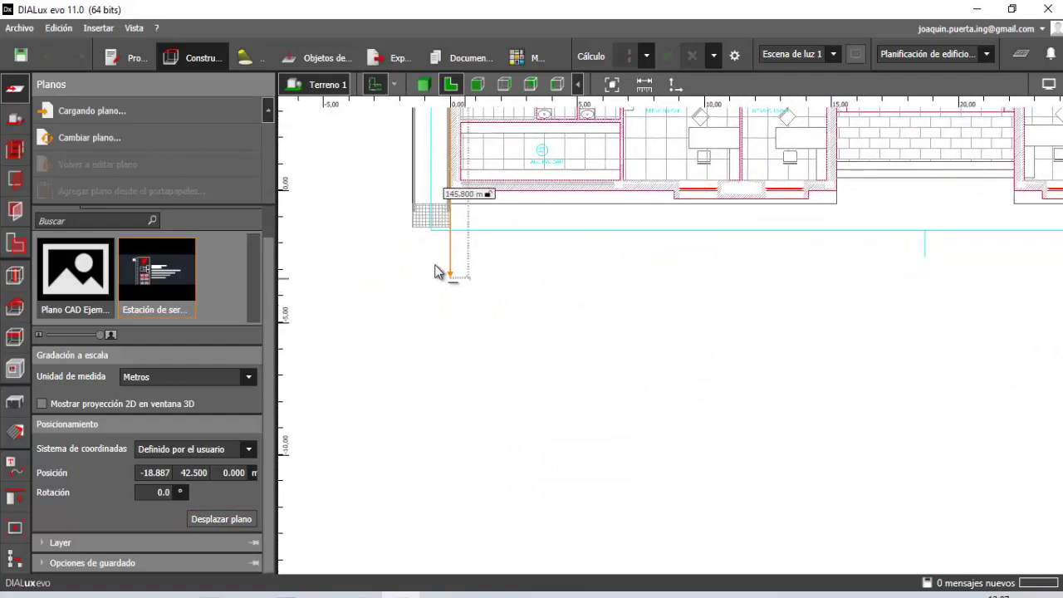
scroll(435, 242, "up", 1)
left_click(434, 226)
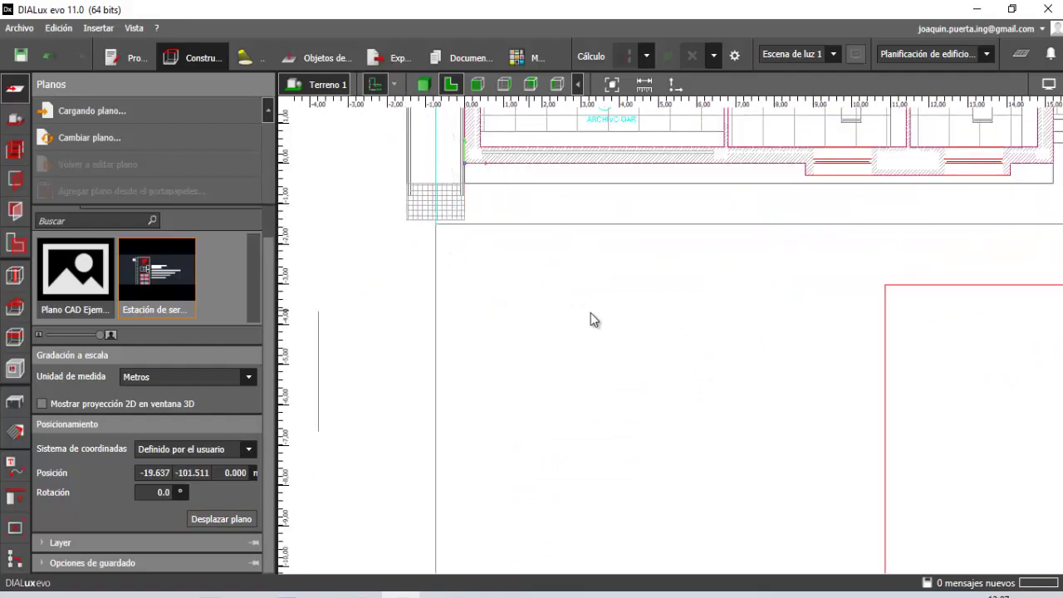
scroll(590, 318, "down", 2)
scroll(657, 387, "down", 2)
scroll(363, 319, "down", 2)
scroll(640, 300, "down", 1)
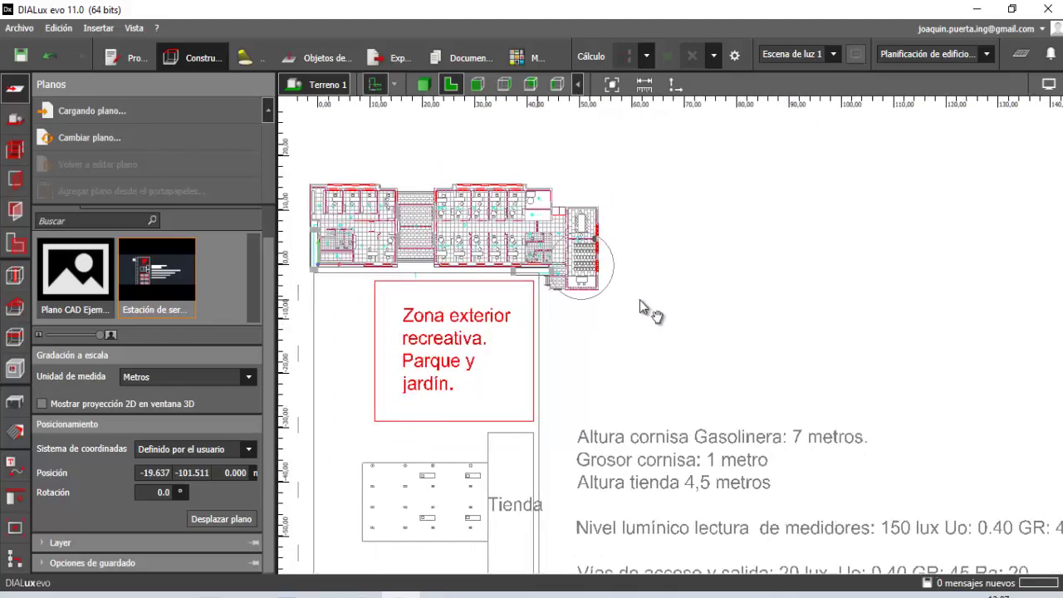
scroll(686, 347, "down", 1)
scroll(638, 384, "down", 2)
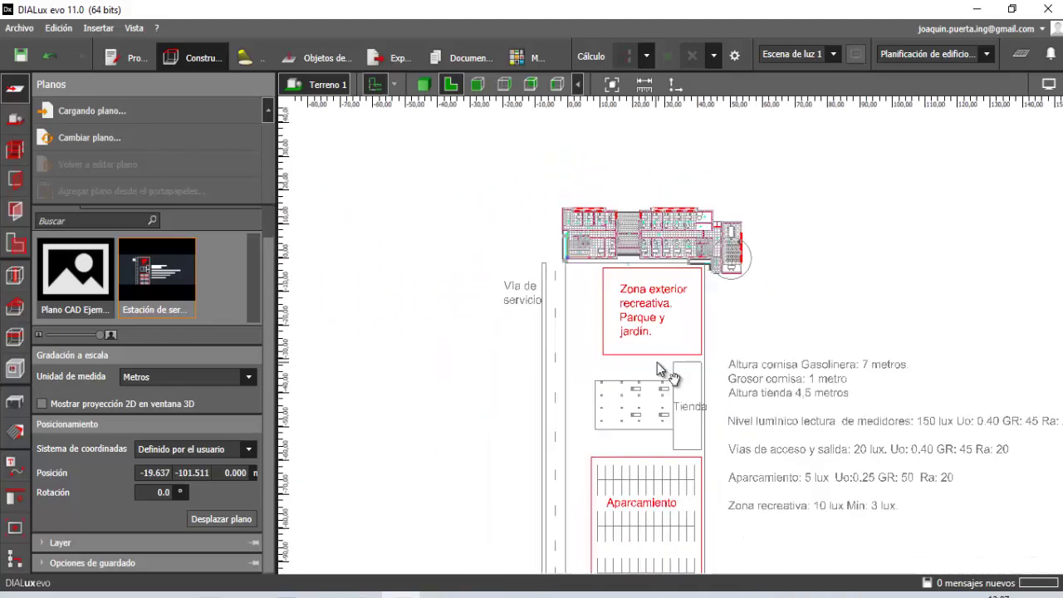
scroll(657, 362, "up", 1)
scroll(588, 306, "up", 1)
scroll(589, 307, "up", 1)
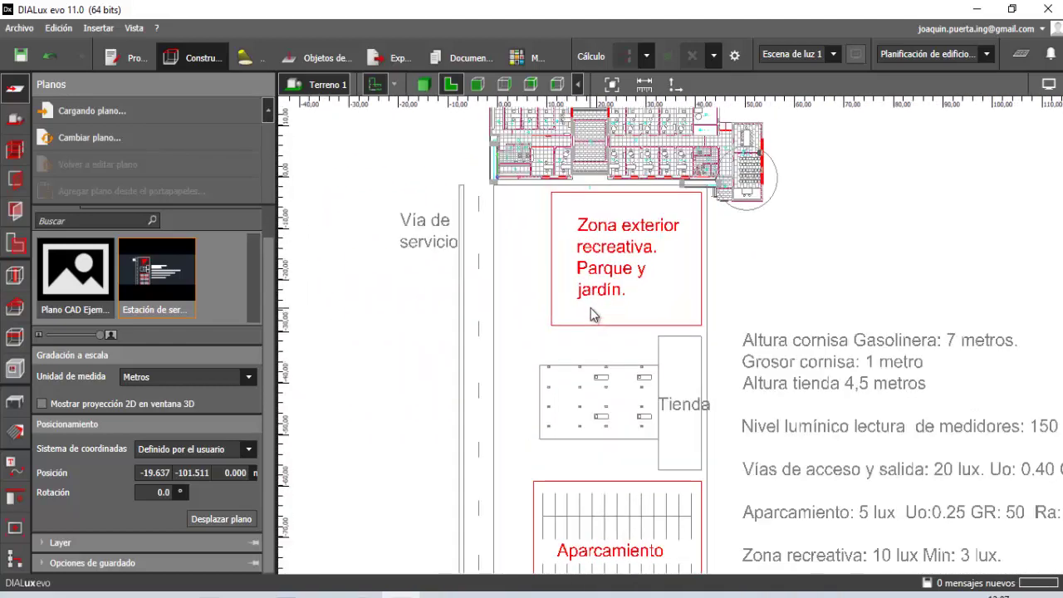
scroll(588, 306, "up", 1)
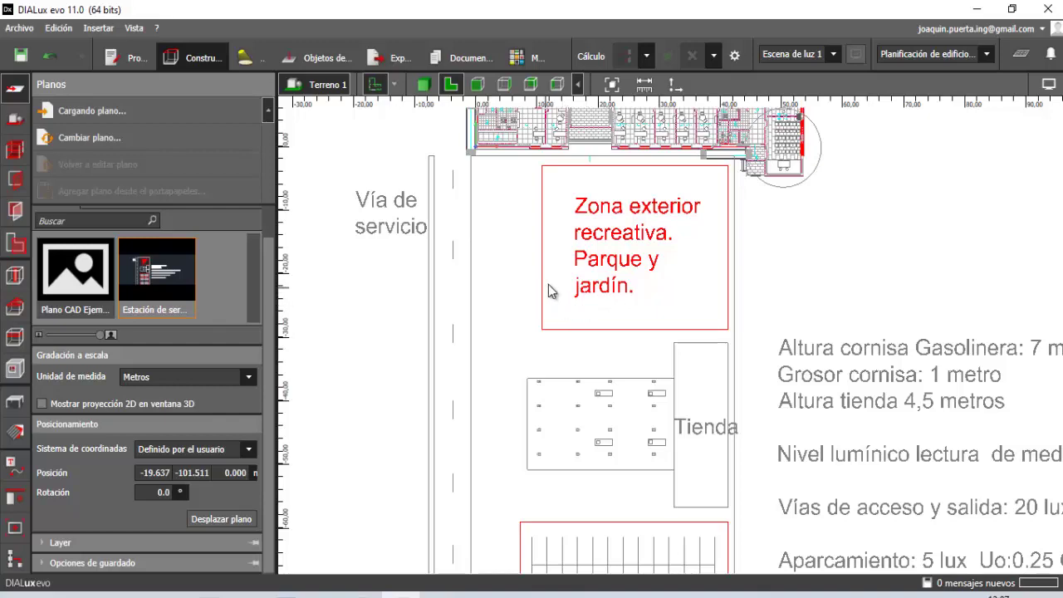
scroll(548, 286, "down", 2)
Move the site plan again to its final position at 43.113, -134.163 m, below the office plan
left_click(219, 525)
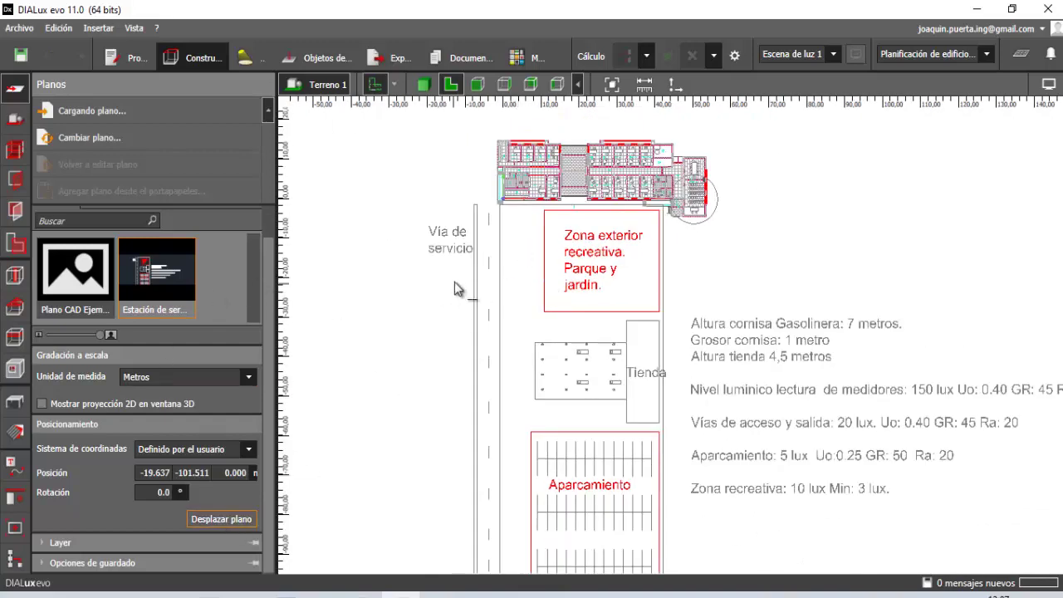
left_click(430, 226)
left_click(686, 359)
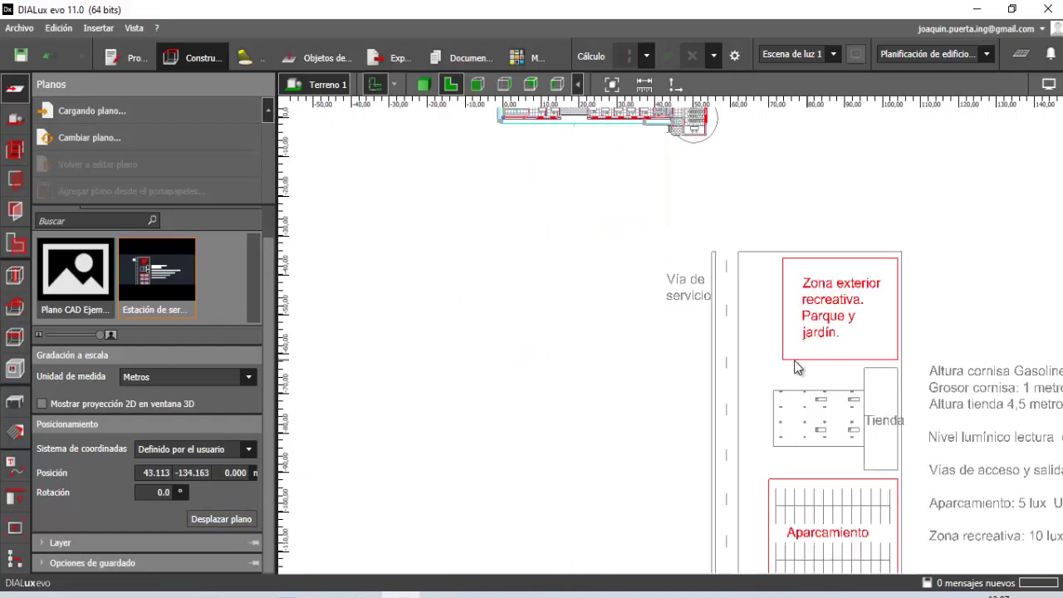
scroll(806, 348, "down", 3)
scroll(773, 283, "up", 3)
middle_click_drag(757, 267, 839, 391)
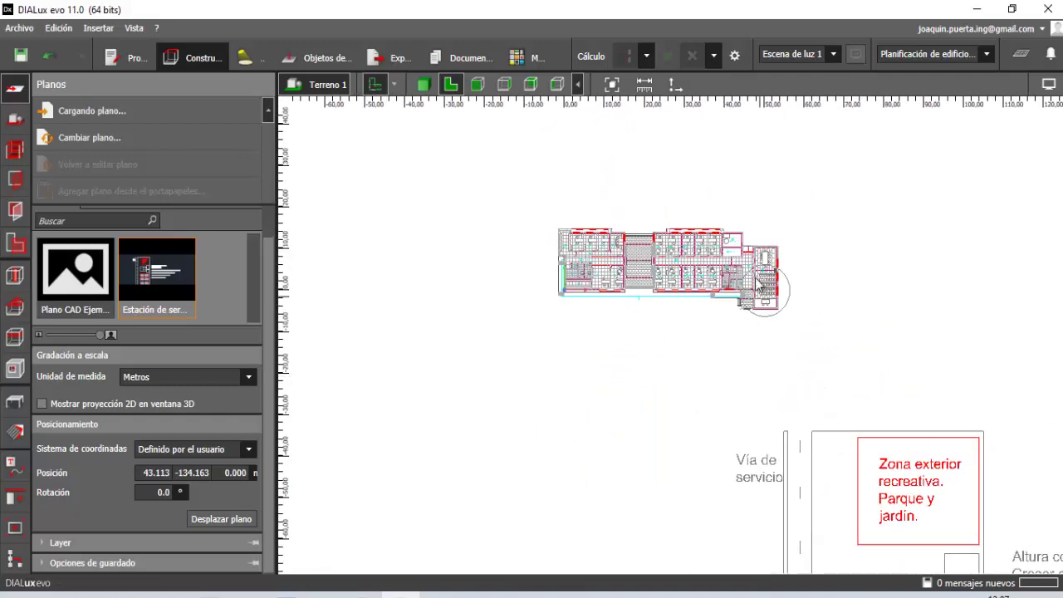
scroll(631, 229, "up", 2)
middle_click_drag(758, 407, 933, 446)
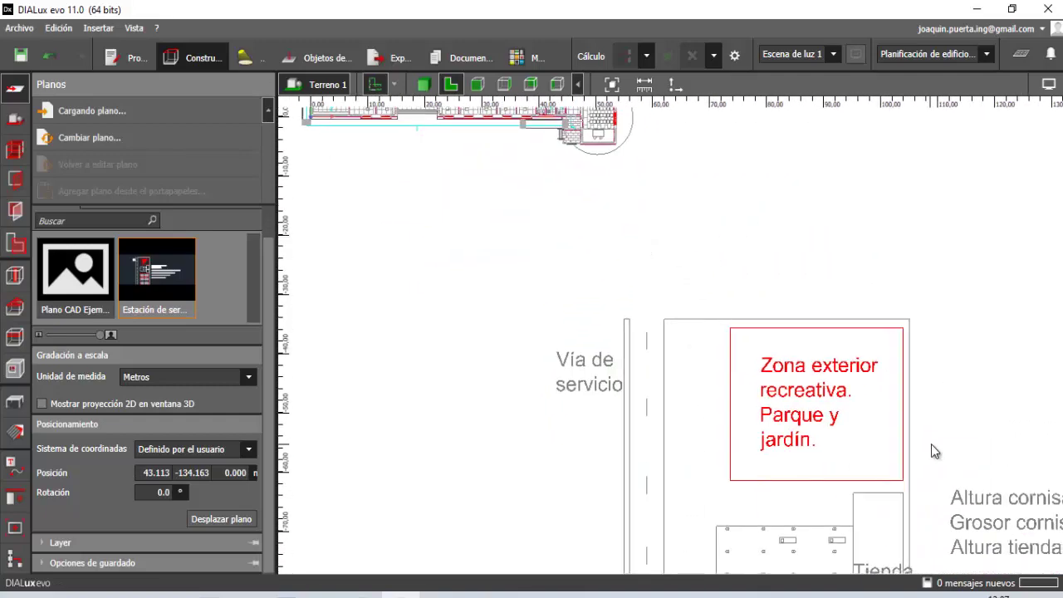
scroll(933, 446, "up", 2)
scroll(628, 333, "down", 2)
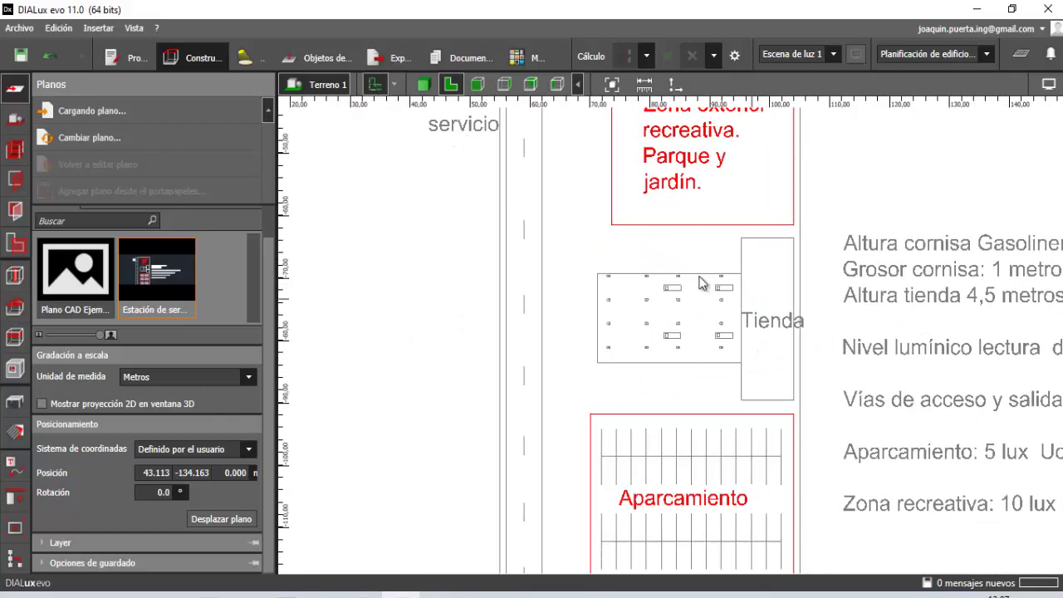
scroll(698, 295, "down", 2)
scroll(703, 324, "down", 1)
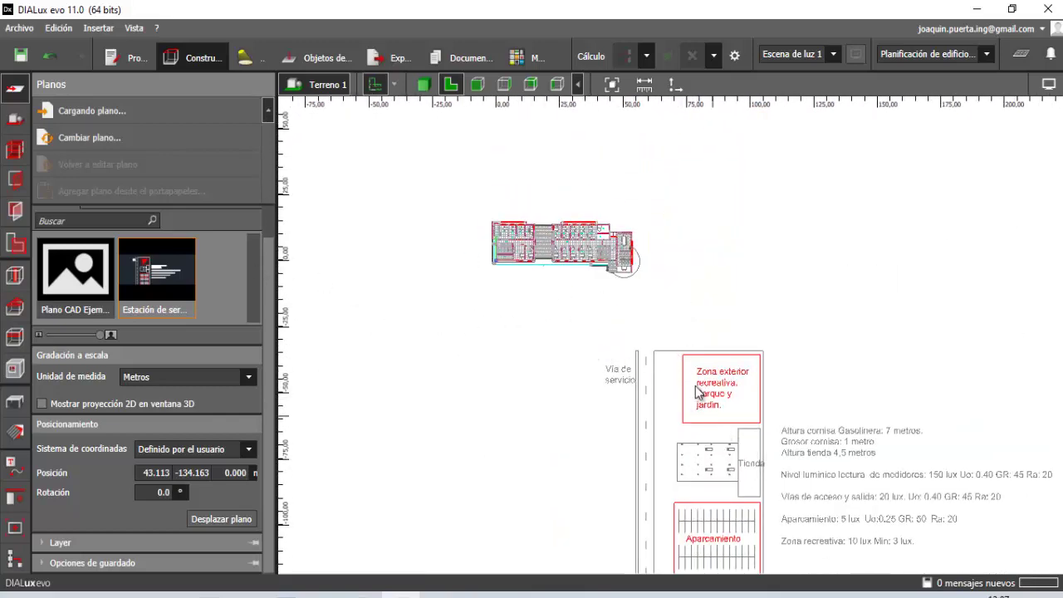
scroll(698, 390, "down", 2)
scroll(702, 427, "up", 1)
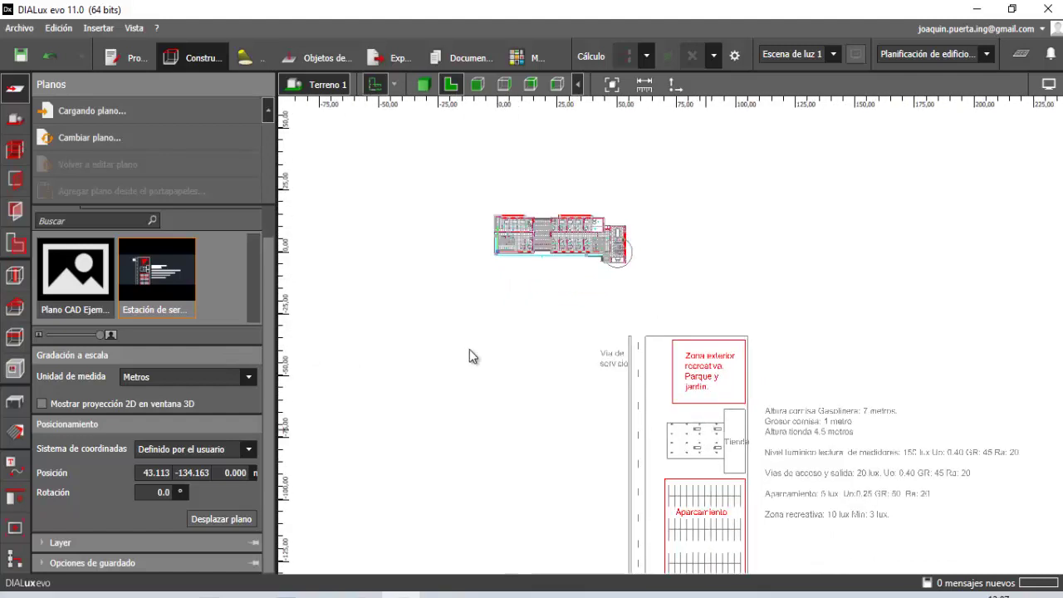
Remove the Estación de servicio plan from the project with Quitar and confirm
right_click(161, 274)
left_click(223, 312)
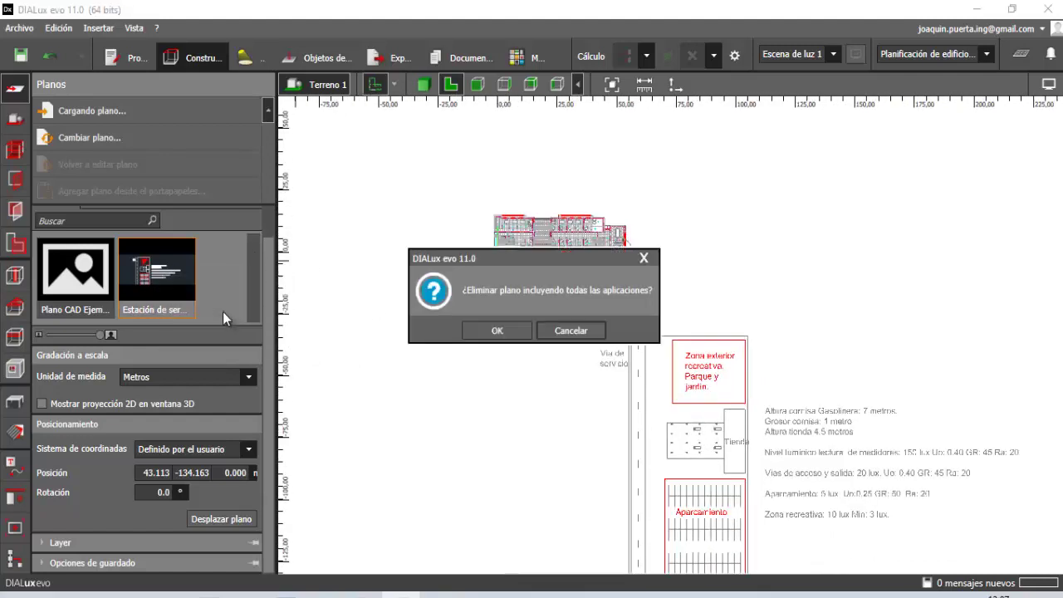
left_click(484, 338)
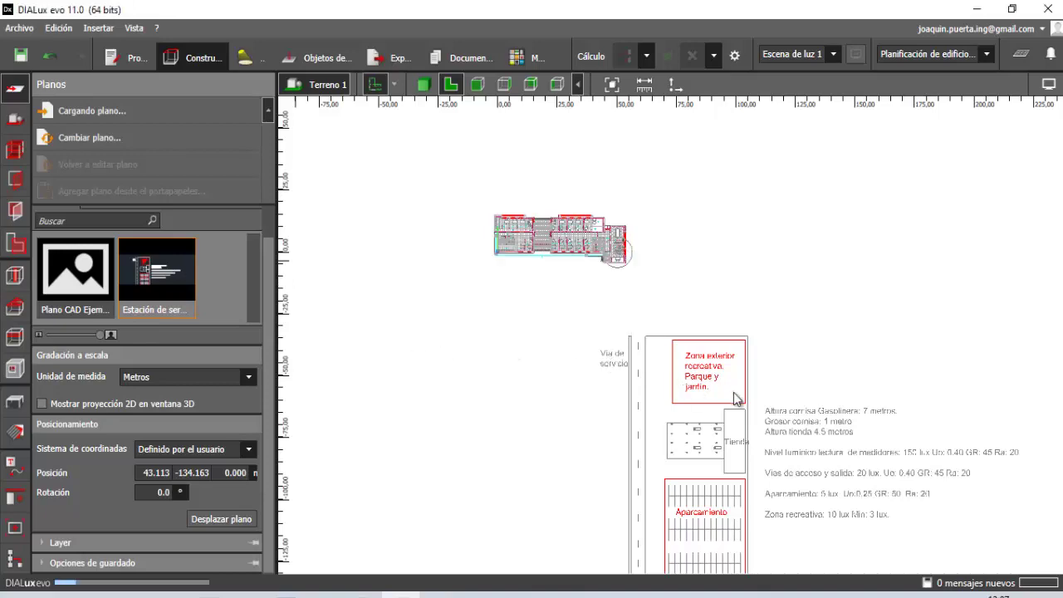
Zoom in on the remaining office floor plan at -4.649, -22.999 m
scroll(583, 324, "up", 2)
scroll(570, 301, "up", 2)
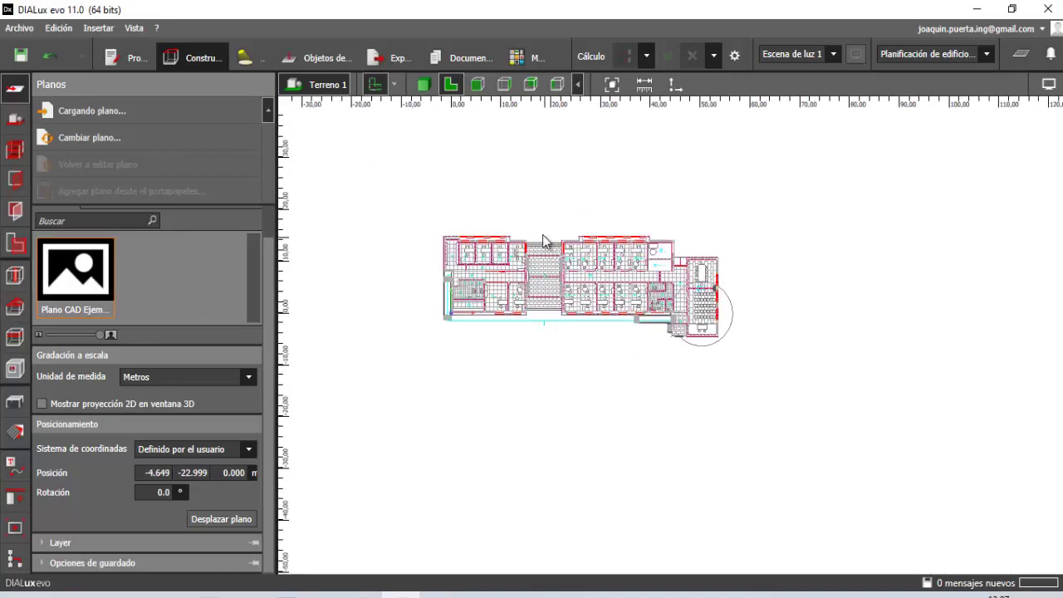
scroll(544, 249, "up", 2)
scroll(529, 326, "up", 2)
scroll(529, 326, "down", 2)
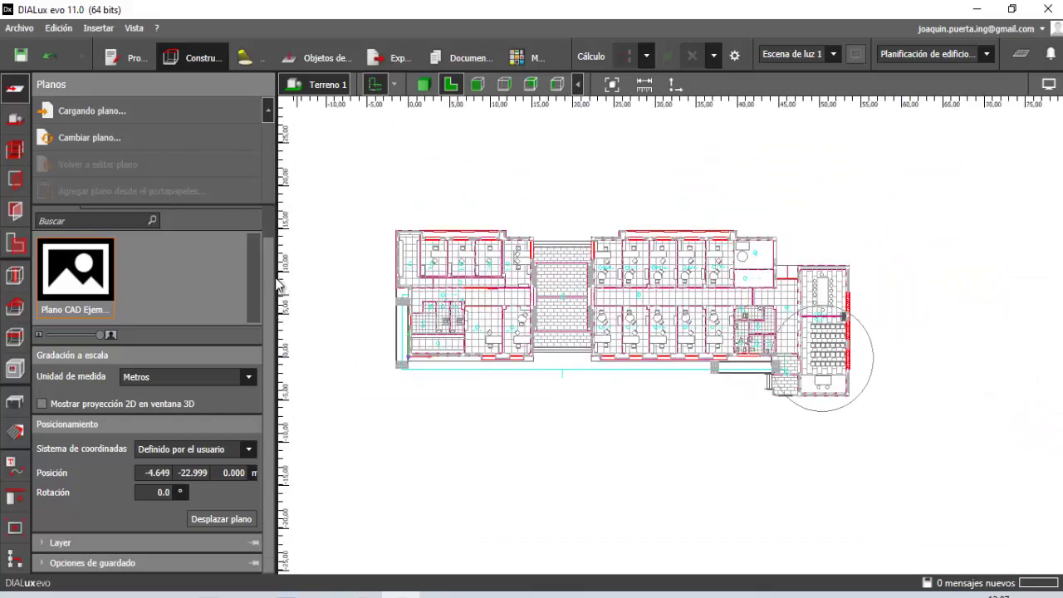
scroll(270, 265, "up", 1)
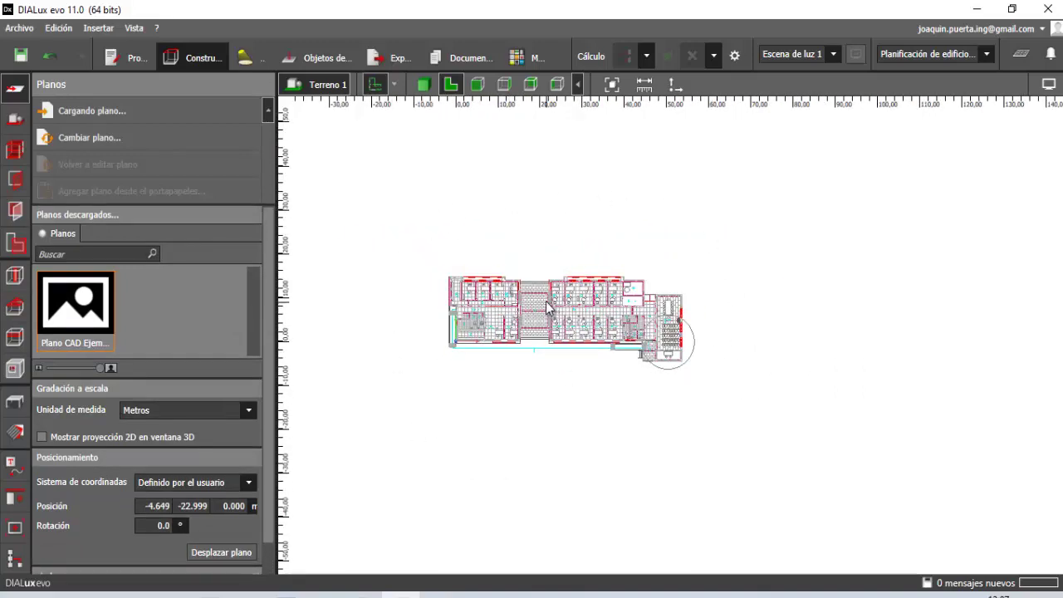
scroll(520, 311, "down", 1)
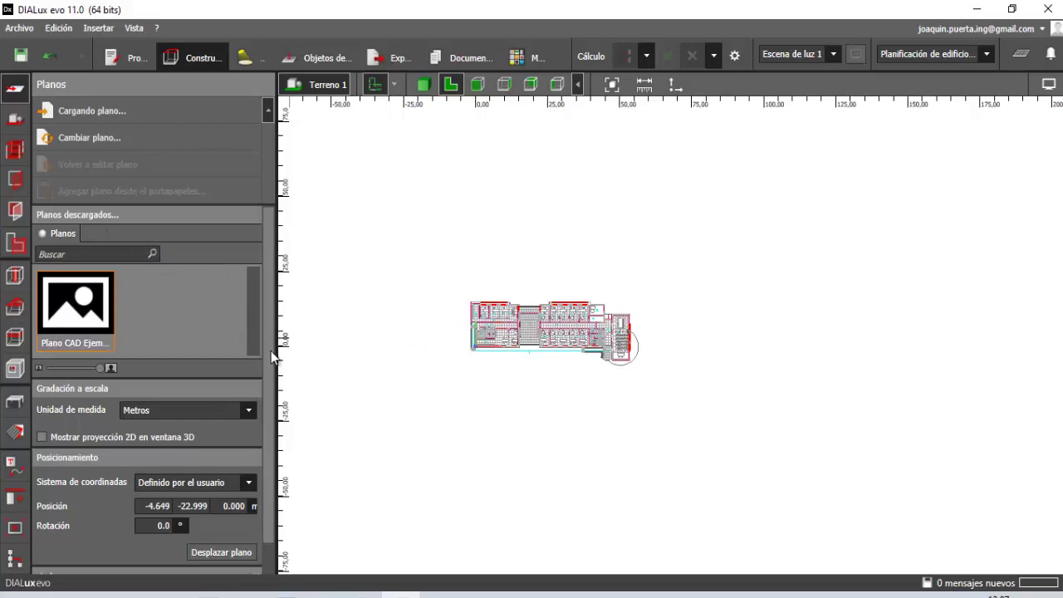
scroll(267, 357, "down", 1)
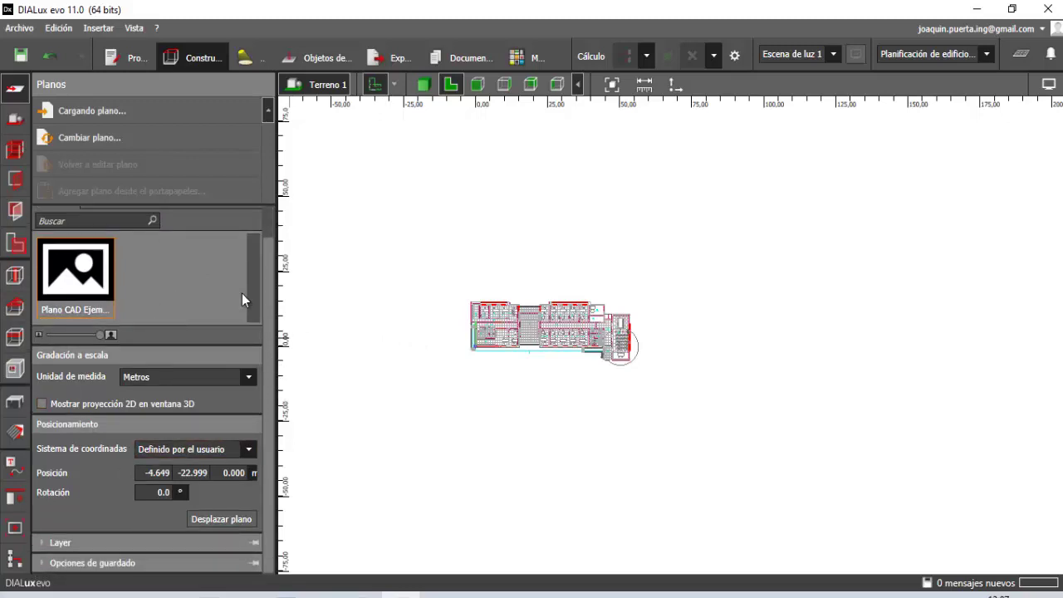
scroll(88, 236, "up", 1)
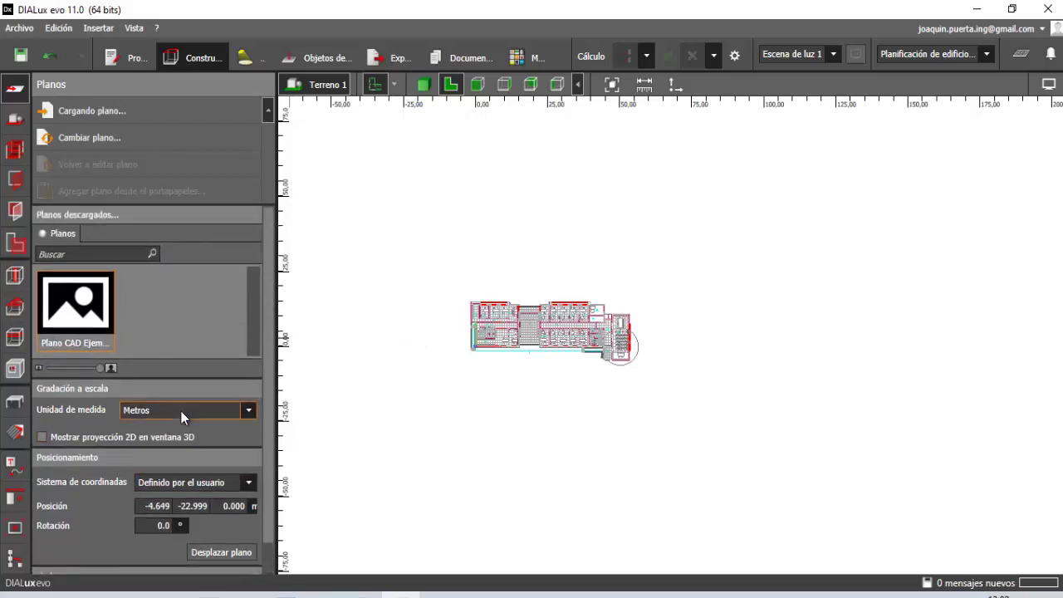
scroll(180, 411, "down", 1)
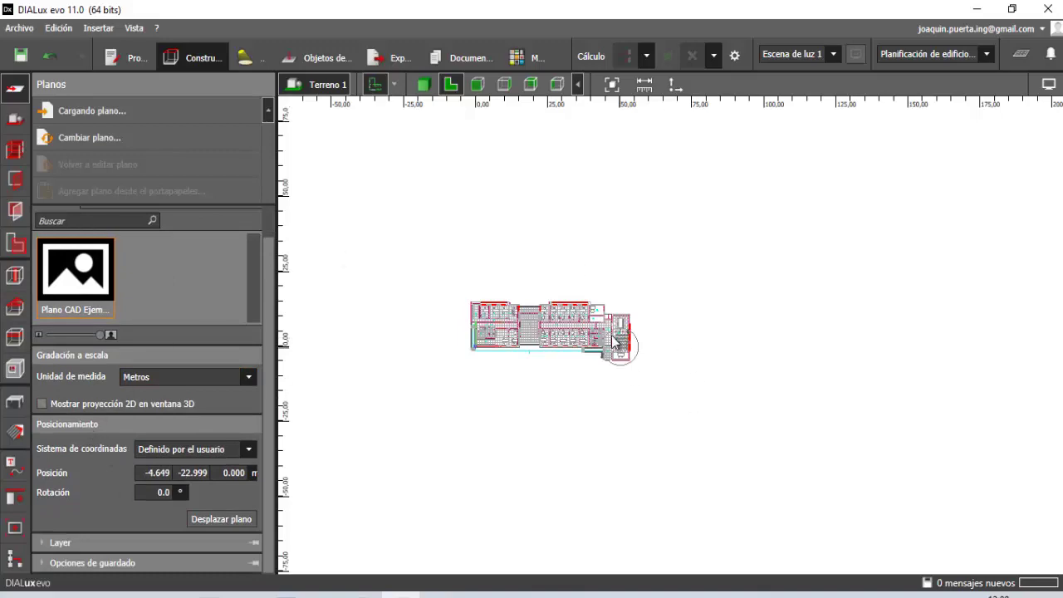
scroll(532, 301, "up", 1)
scroll(531, 306, "up", 2)
scroll(560, 249, "up", 1)
scroll(565, 237, "up", 1)
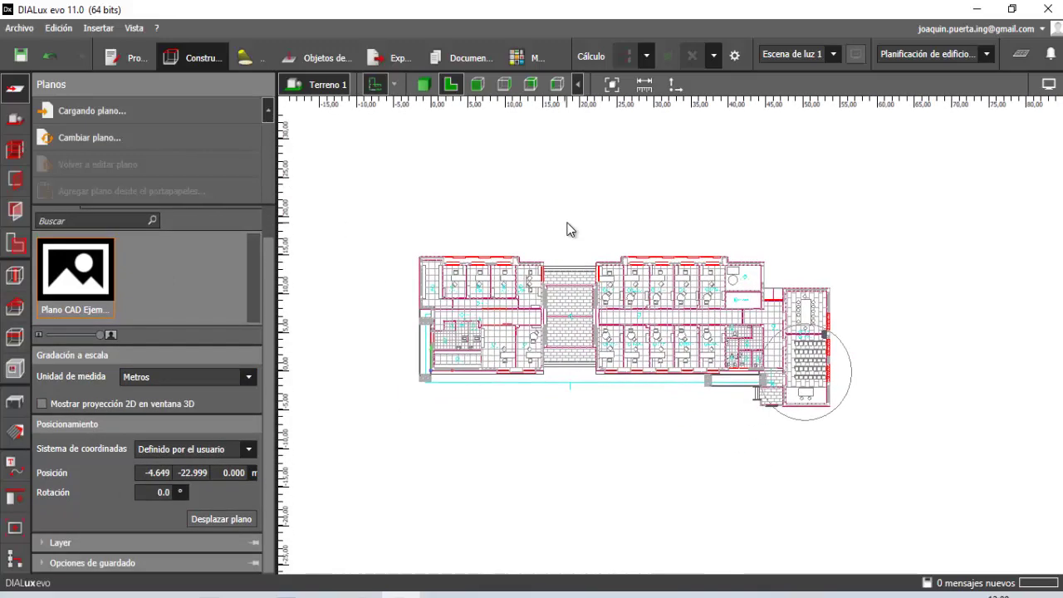